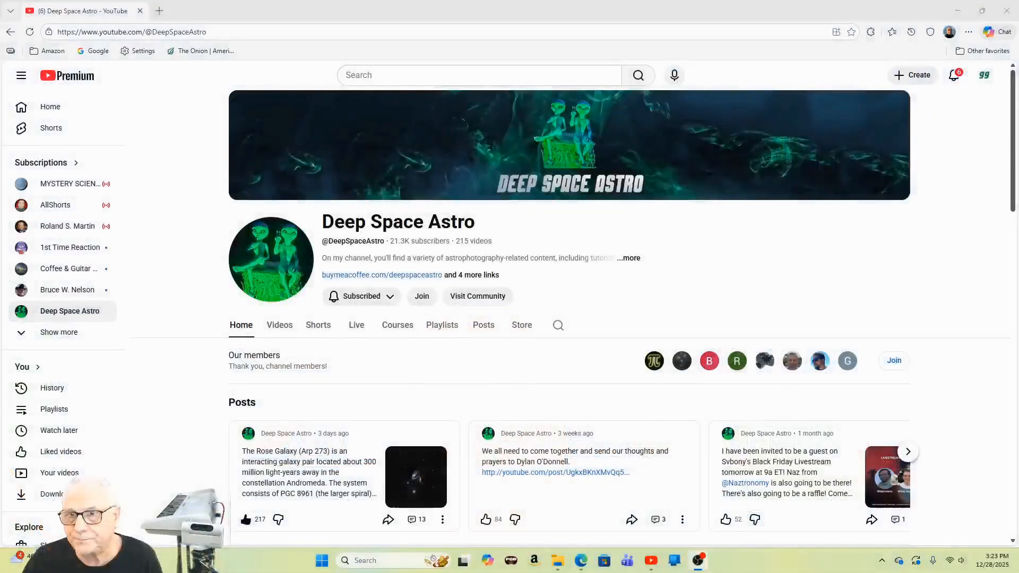
Close the browser, open the Lemmon raw folder ending in 18-49-56-560, and widen its Name column to show full file names
left_click(1007, 11)
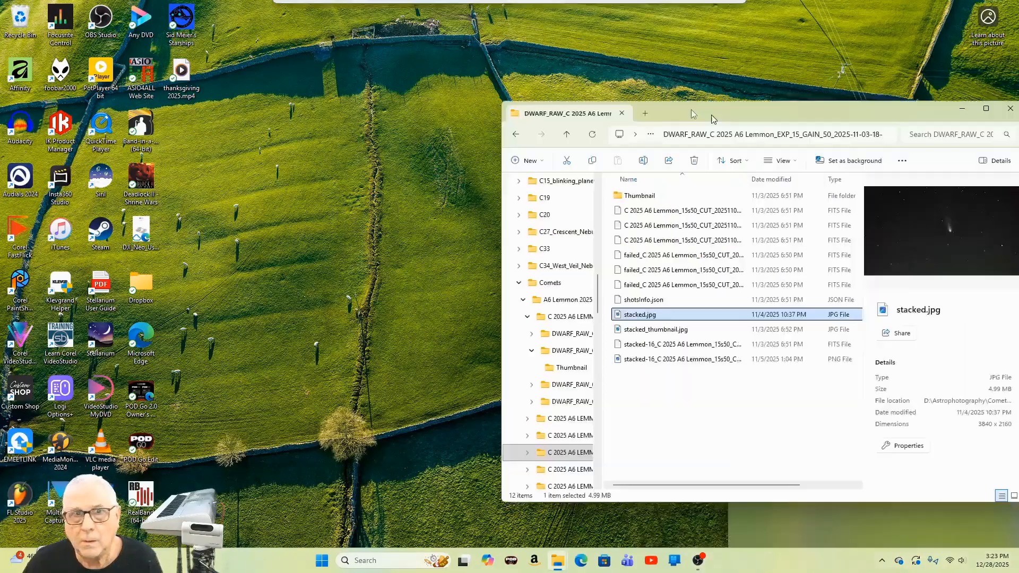
left_click_drag(711, 119, 568, 91)
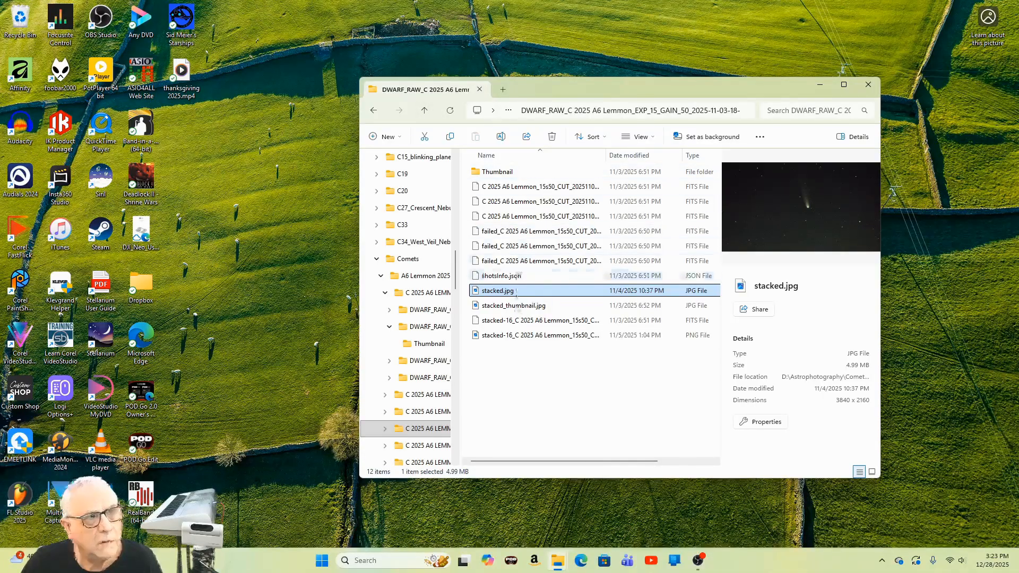
left_click(425, 112)
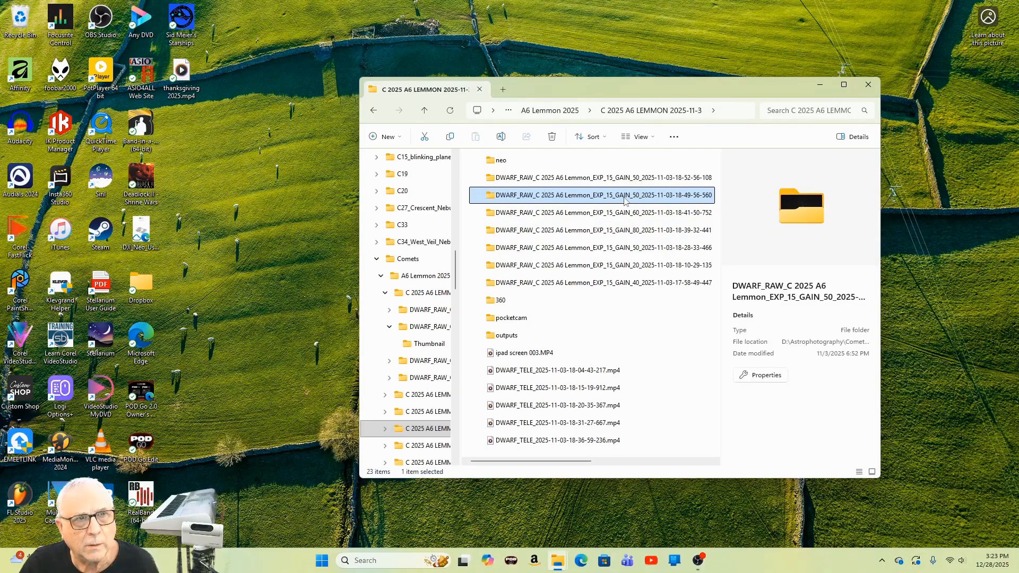
mouse_move(660, 199)
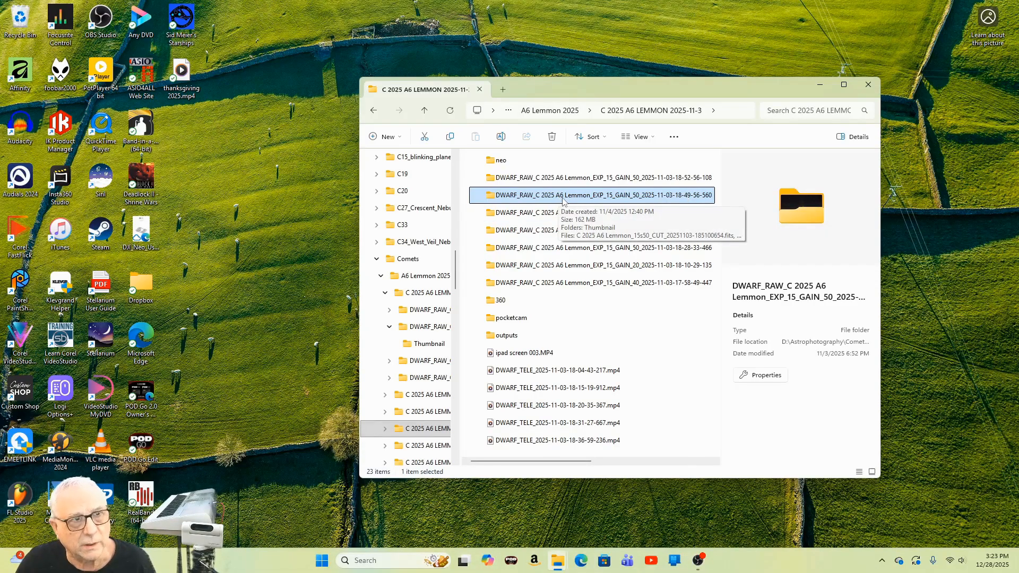
double_click(578, 199)
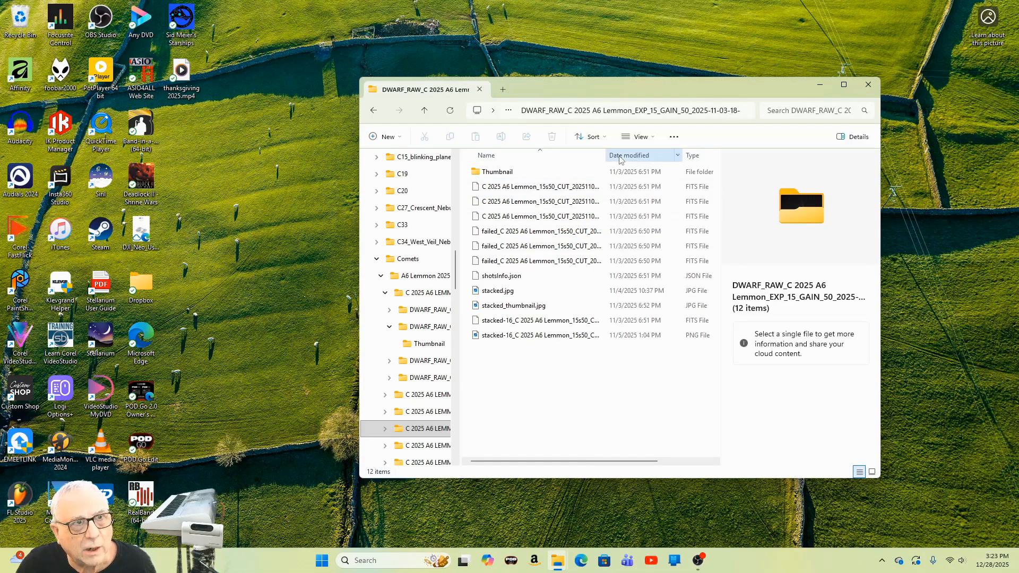
left_click_drag(606, 155, 683, 157)
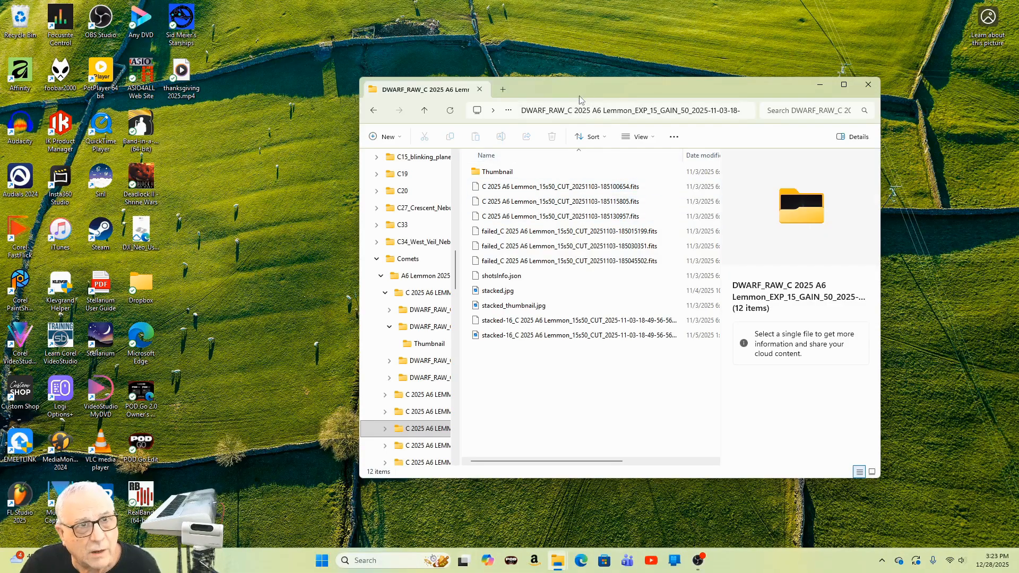
left_click_drag(622, 89, 684, 82)
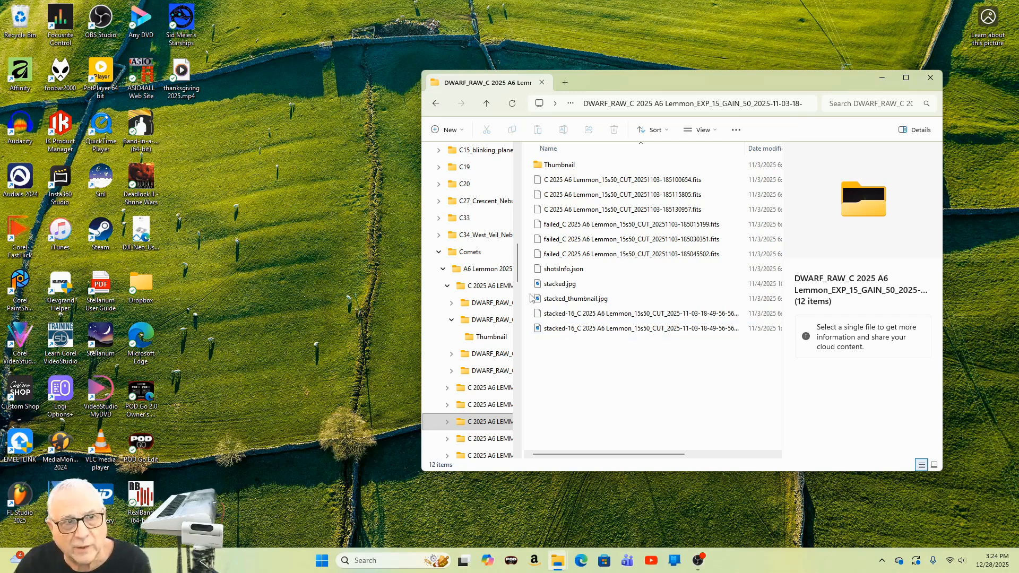
View stacked.jpg in a maximized photo viewer to examine the telescope's own stack of the comet, and close it
left_click(573, 287)
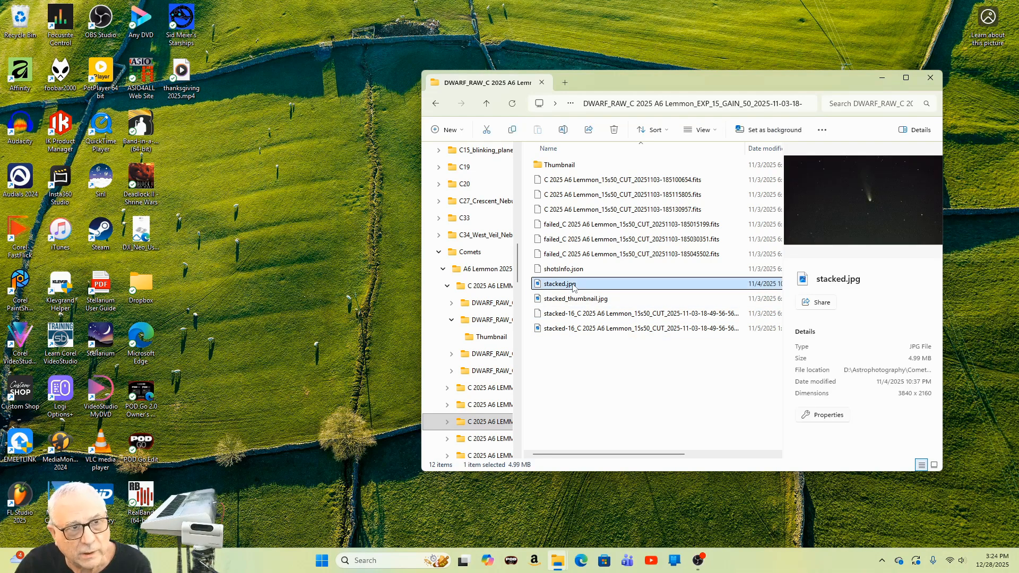
double_click(573, 287)
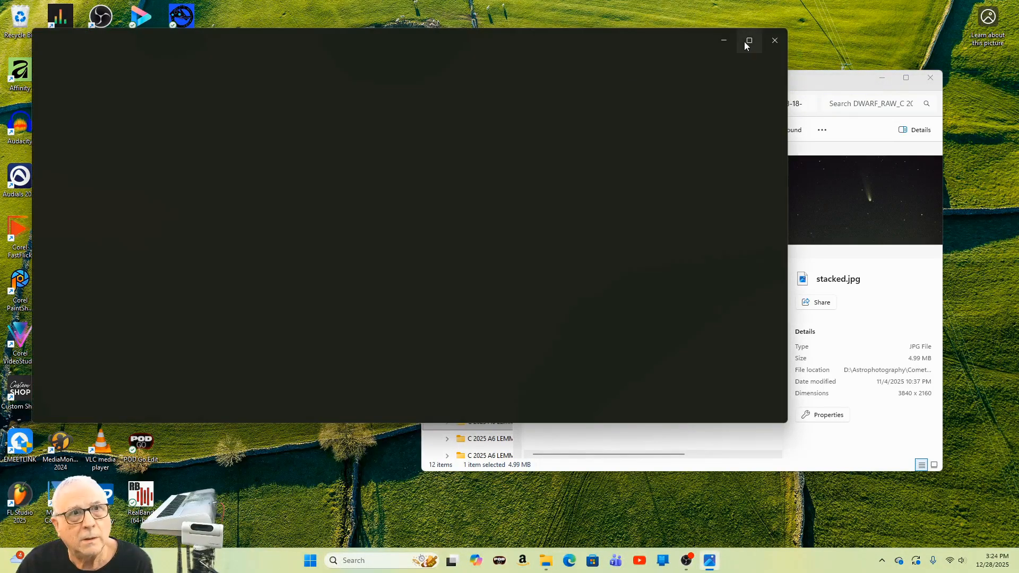
mouse_move(751, 42)
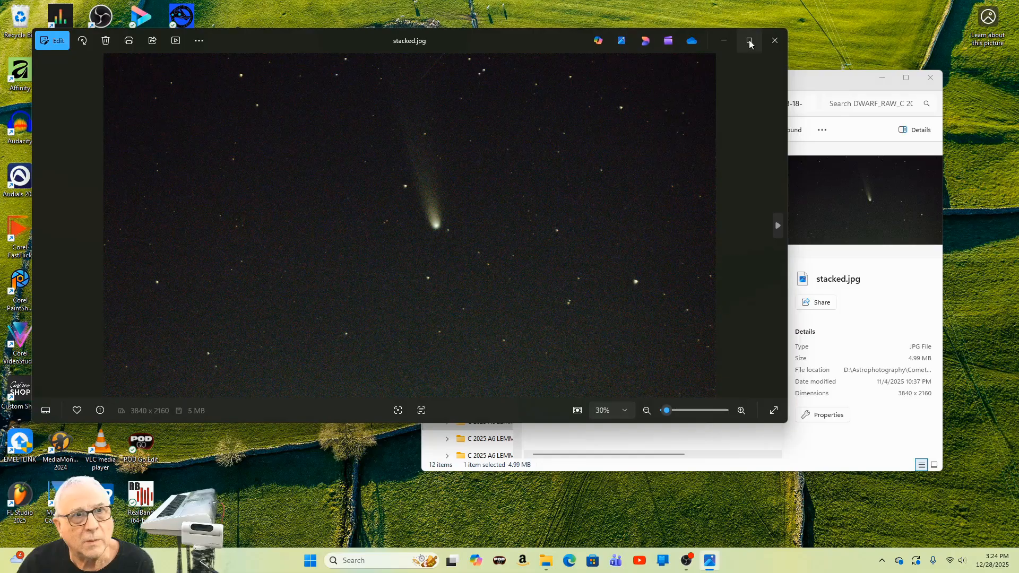
left_click(750, 42)
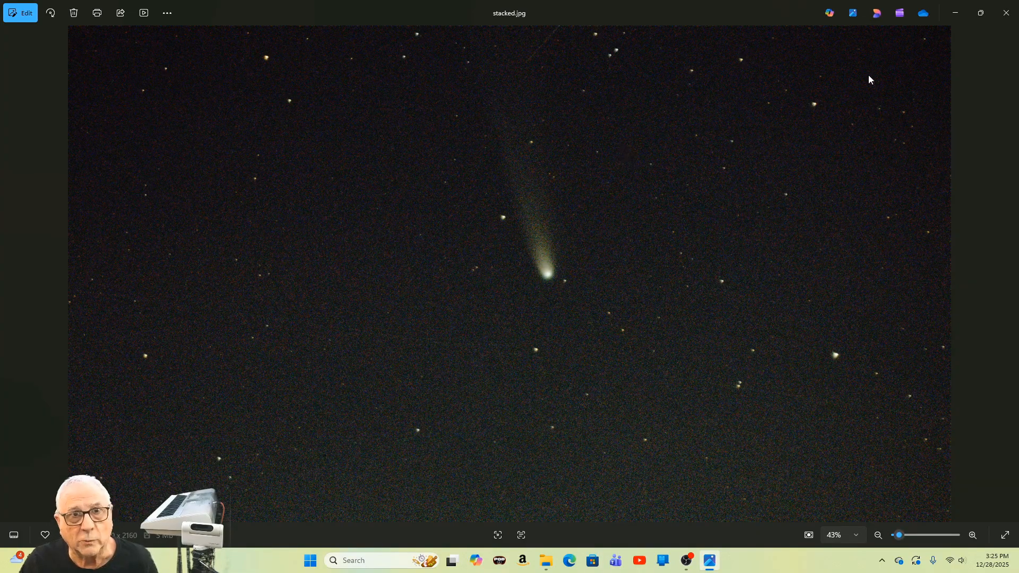
left_click(1010, 19)
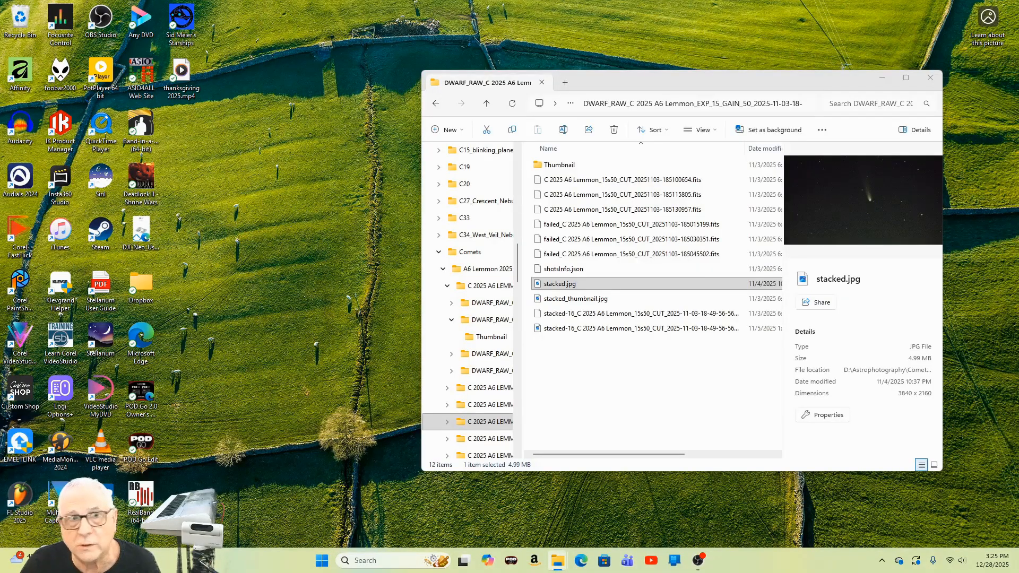
Create a folder named lights inside the siriltemp folder on Extreme SSD (F:)
left_click_drag(1018, 159, 484, 45)
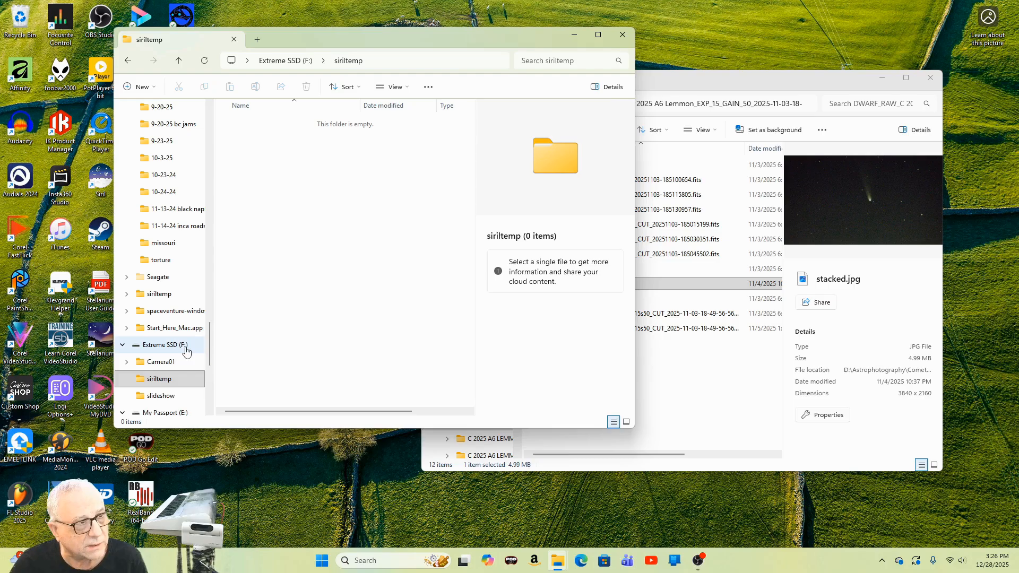
left_click(171, 383)
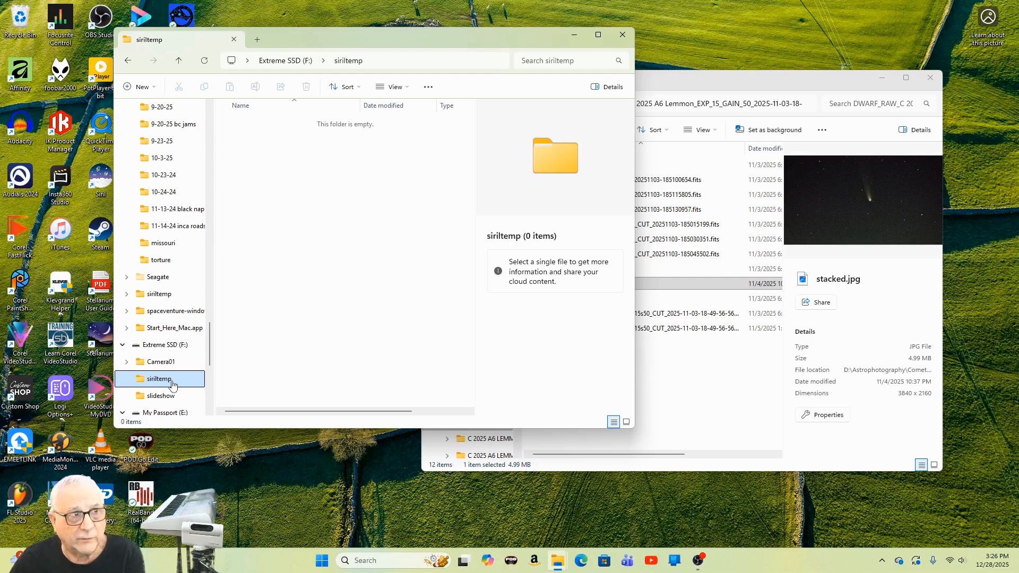
right_click(305, 193)
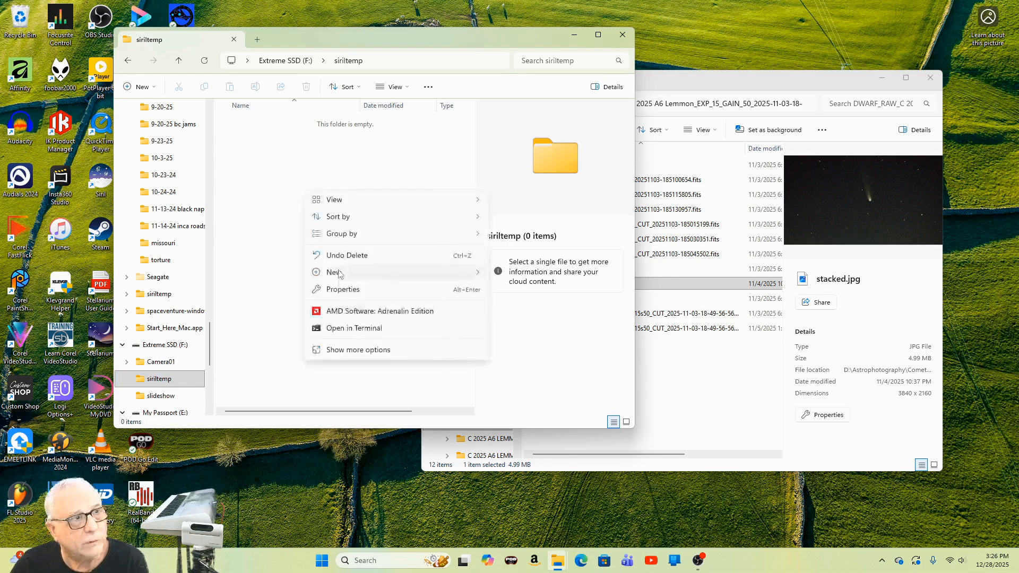
mouse_move(339, 273)
left_click(502, 273)
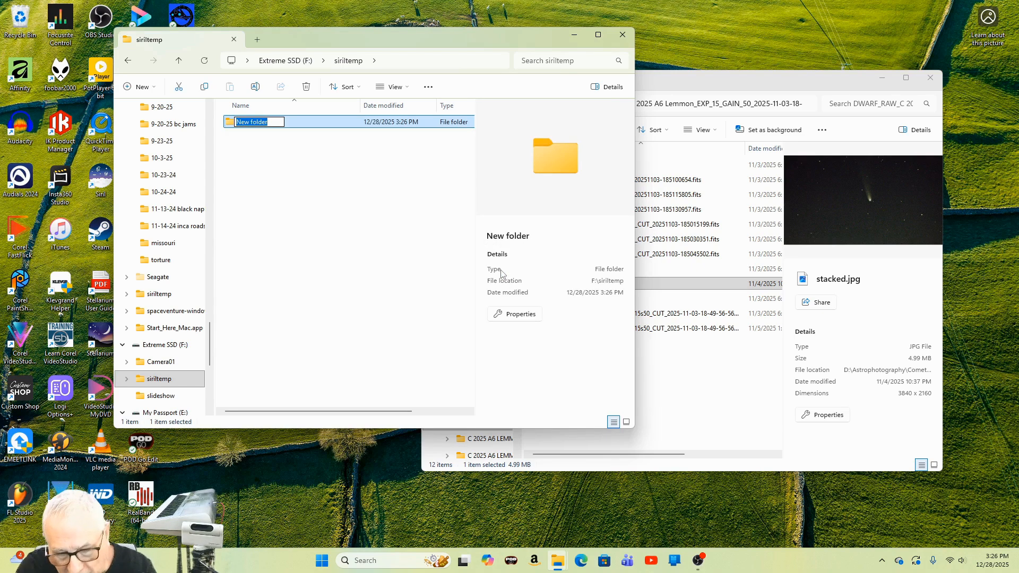
type("light")
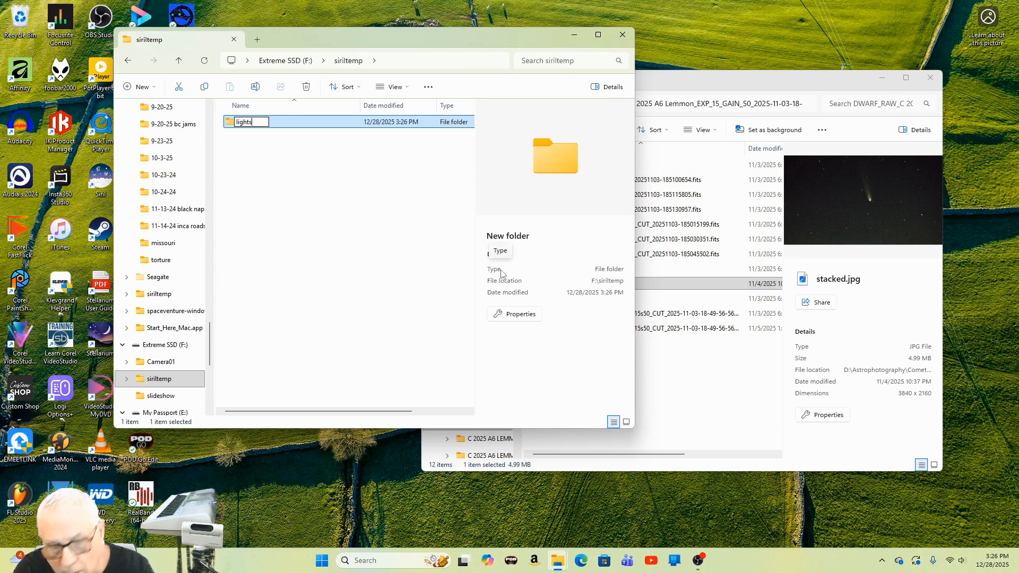
type("s")
key("Return")
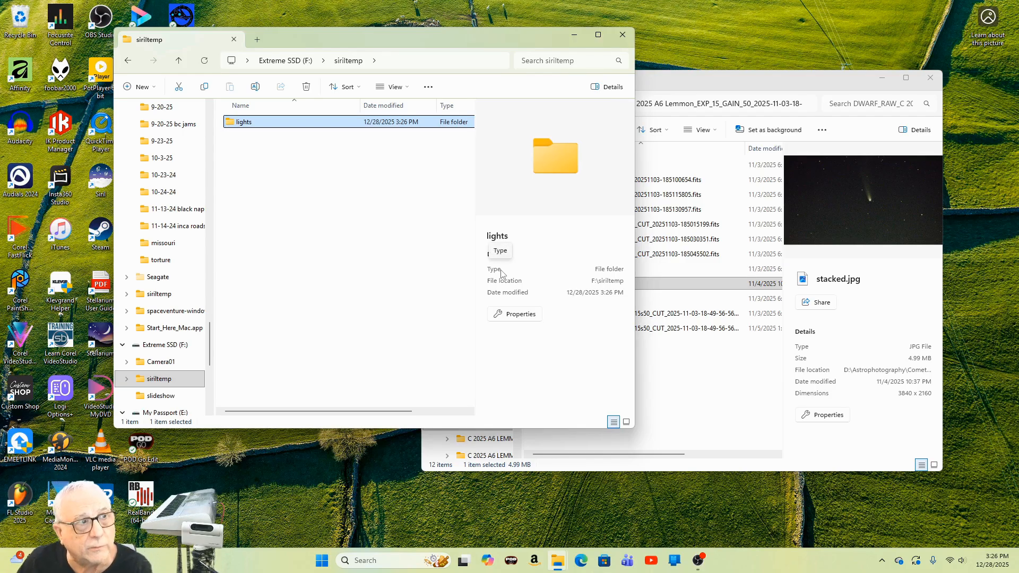
Copy the three C 2025 A6 Lemmon FITS files not marked failed into the lights folder, and minimize both folder windows
double_click(282, 126)
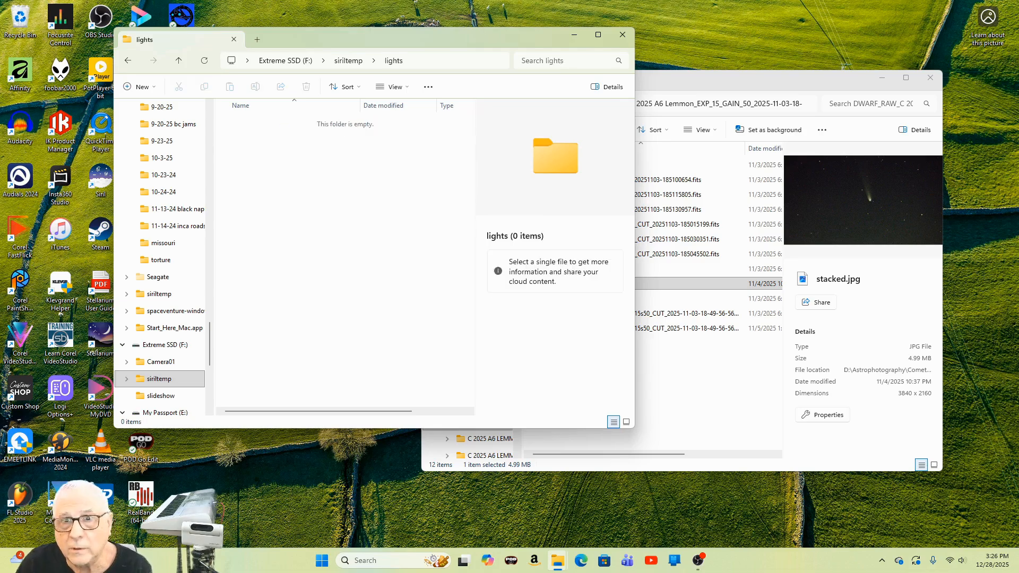
left_click(782, 81)
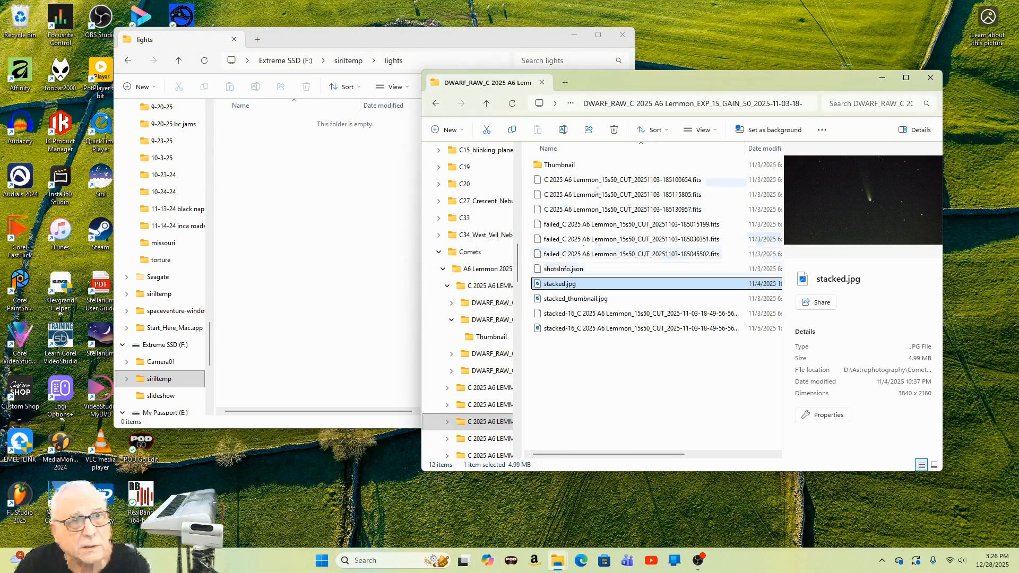
left_click(595, 180)
left_click(589, 211, "shift")
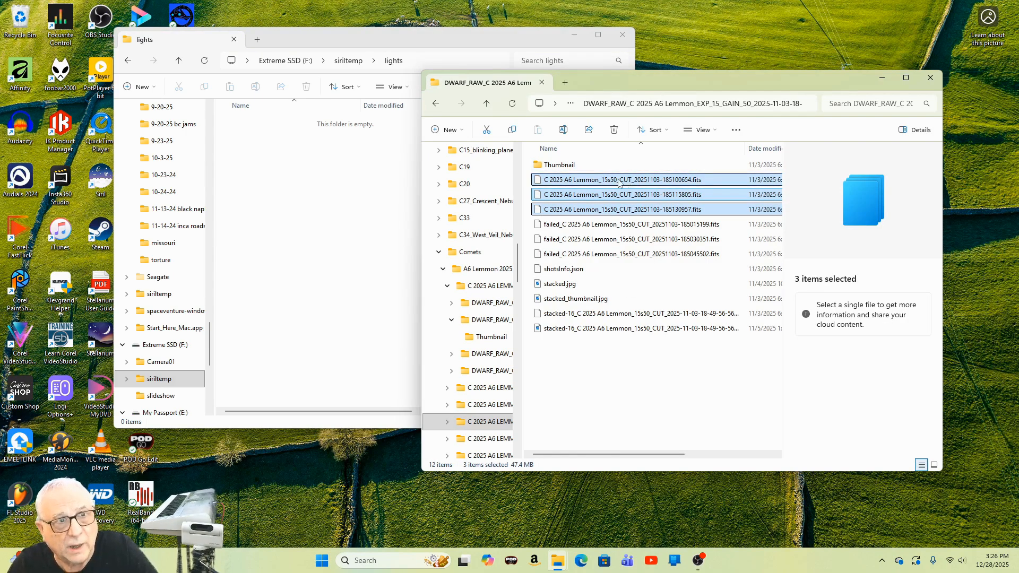
left_click_drag(618, 183, 302, 183)
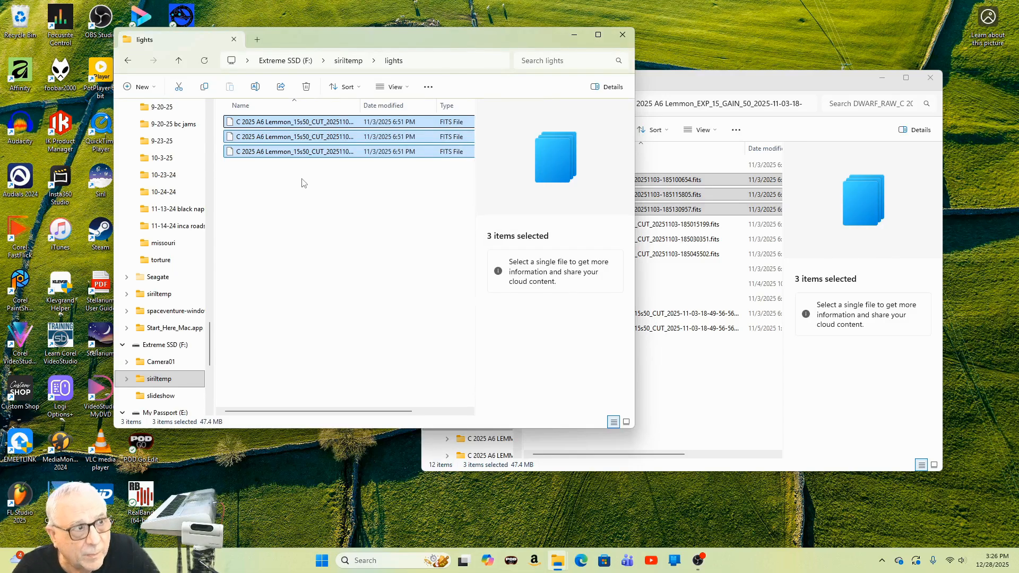
left_click(338, 64)
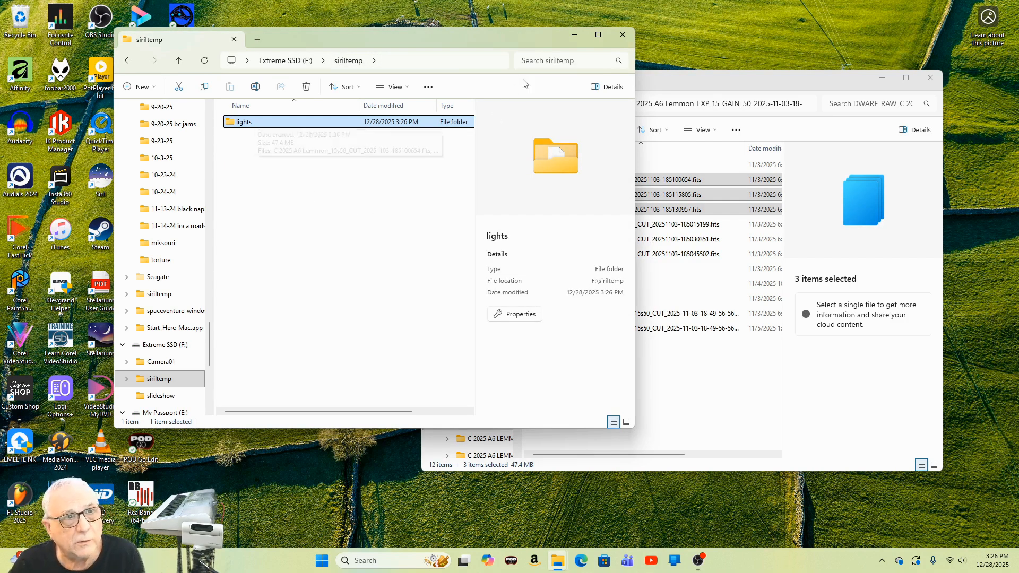
left_click(575, 36)
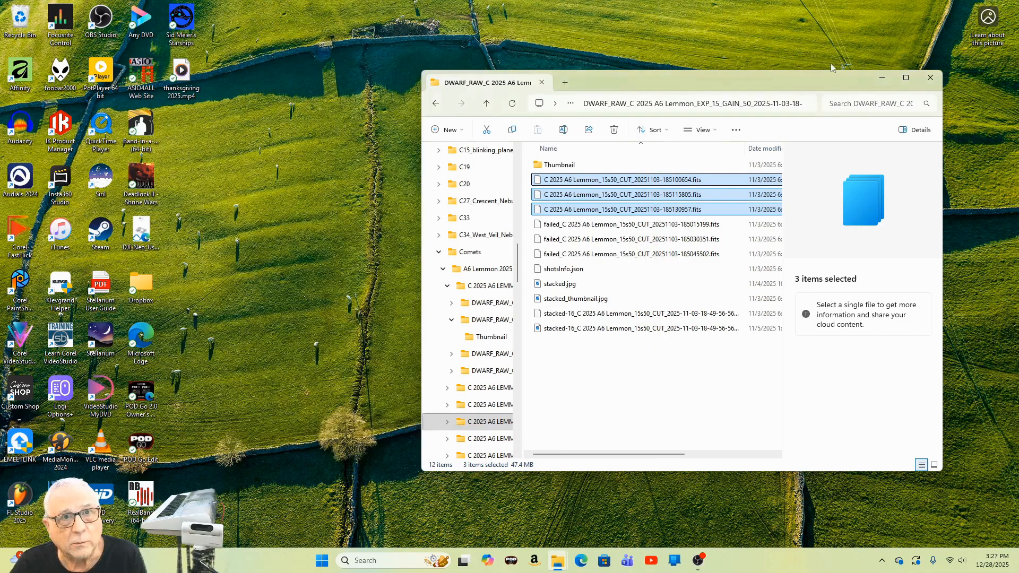
left_click(882, 78)
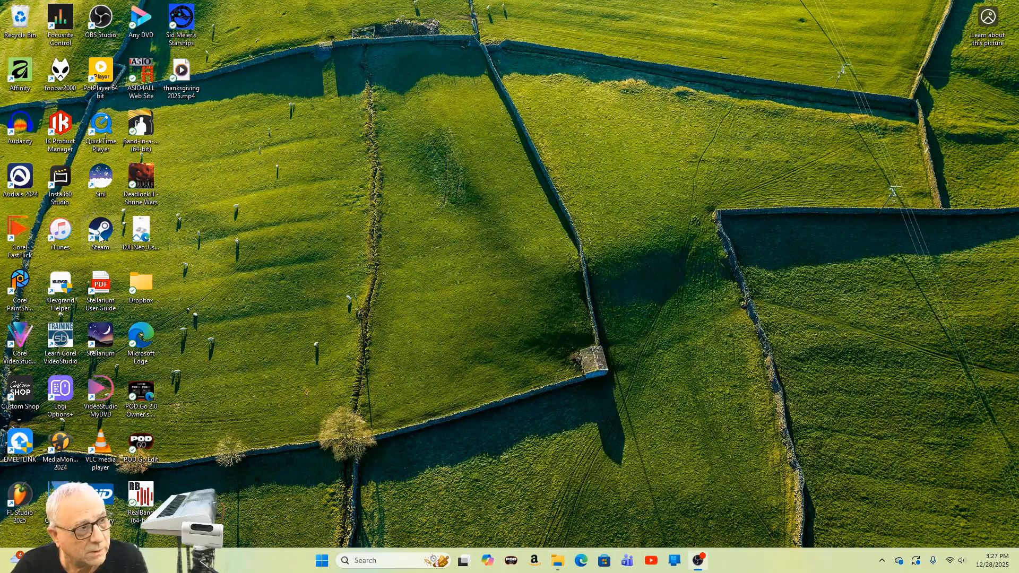
Launch Siril and run the OSC_Preprocessing_WithoutDBF.ssf script on the siriltemp folder, accepting the script notice
double_click(102, 183)
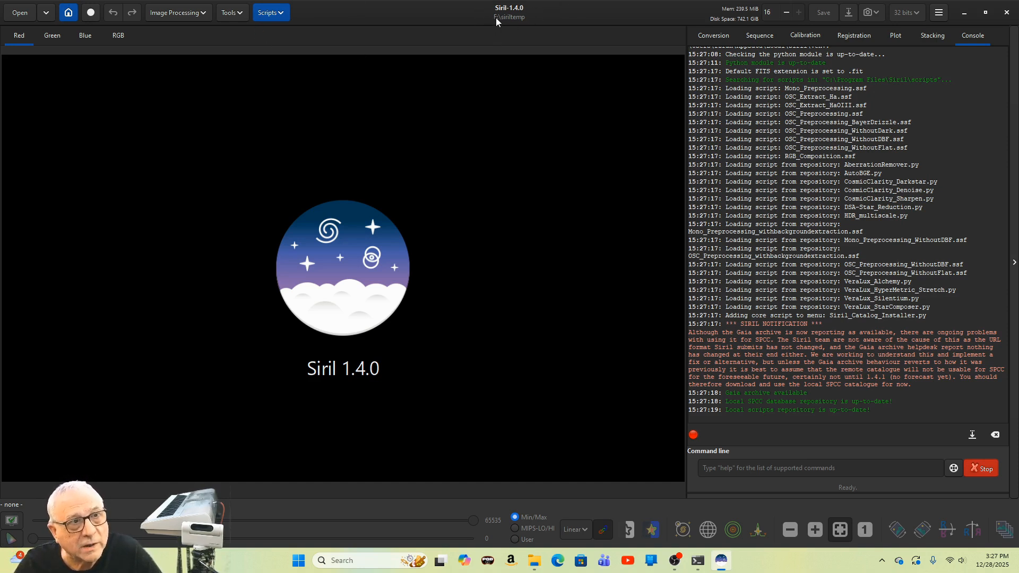
left_click(281, 15)
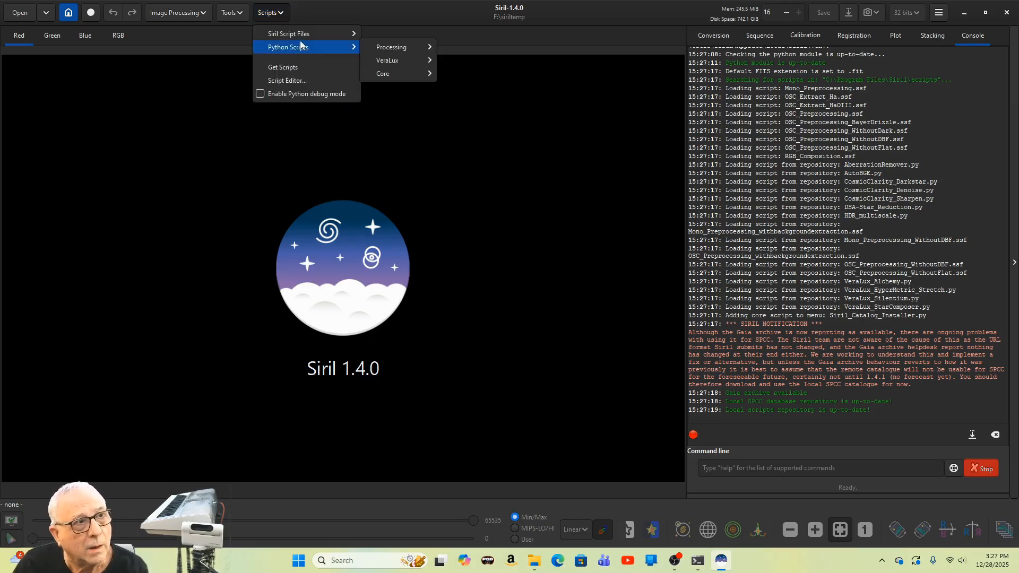
mouse_move(304, 36)
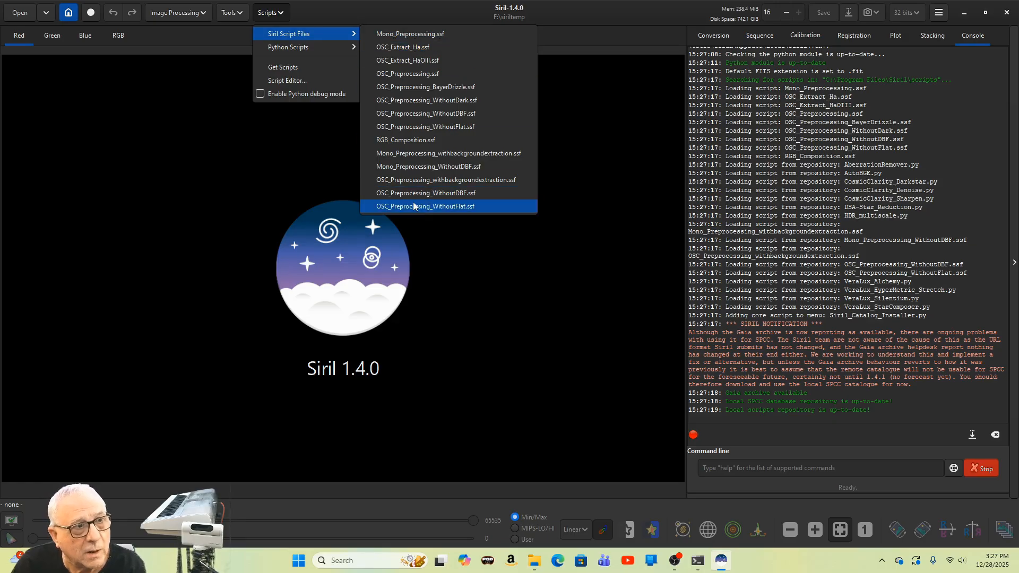
left_click(460, 195)
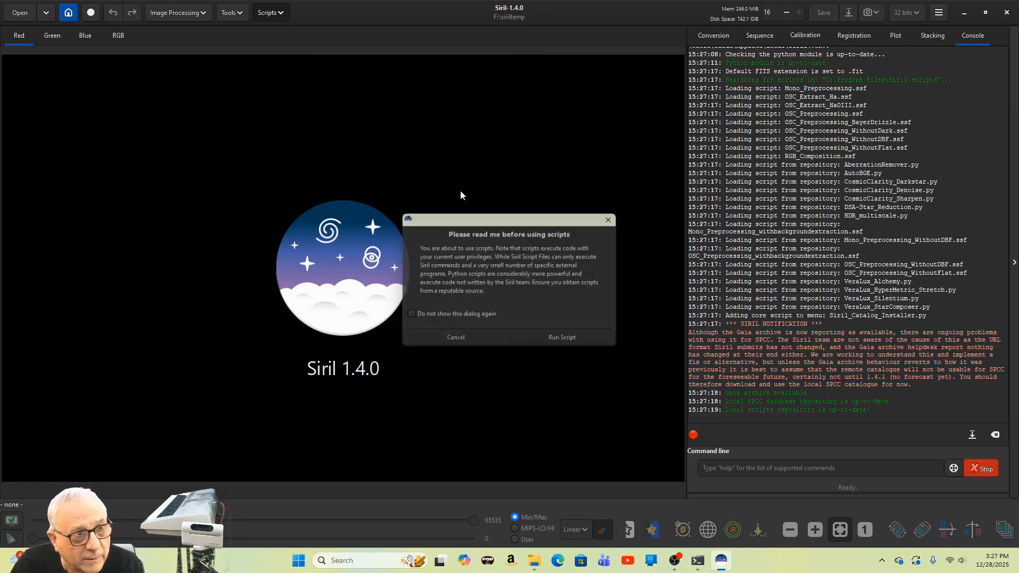
left_click(553, 339)
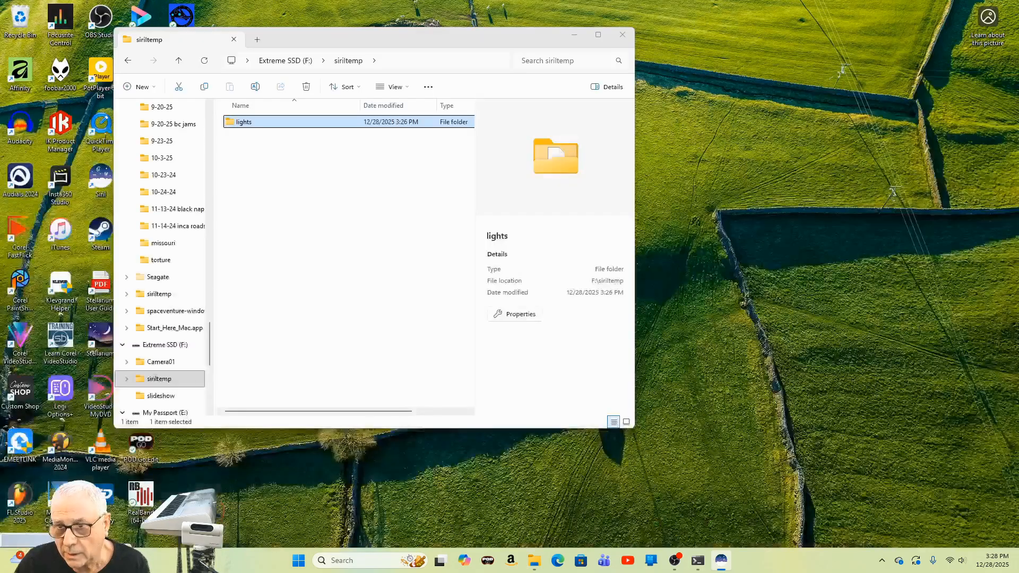
Load the stacked result.fit from the siriltemp folder into Siril
left_click(535, 502)
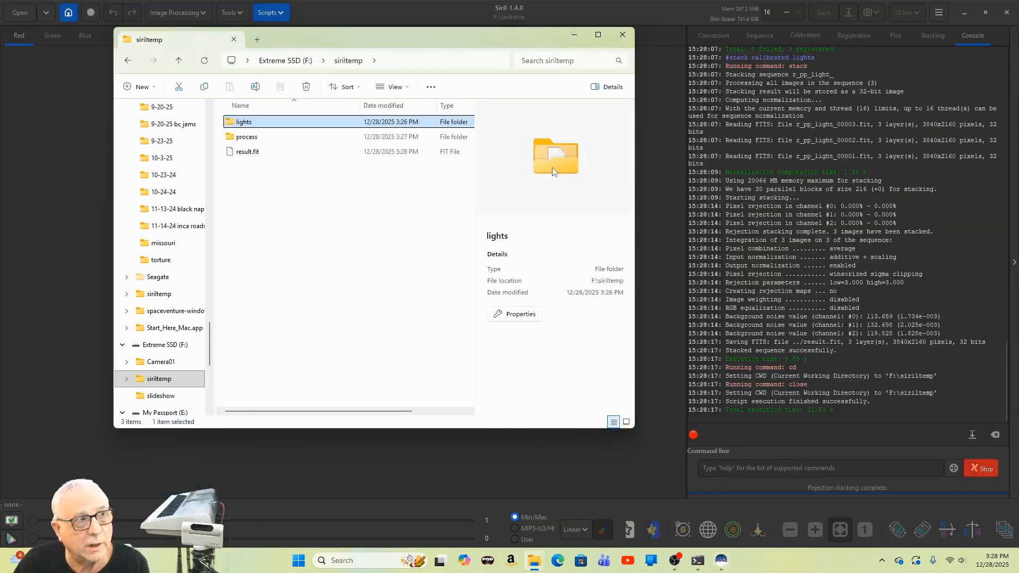
left_click_drag(467, 34, 786, 36)
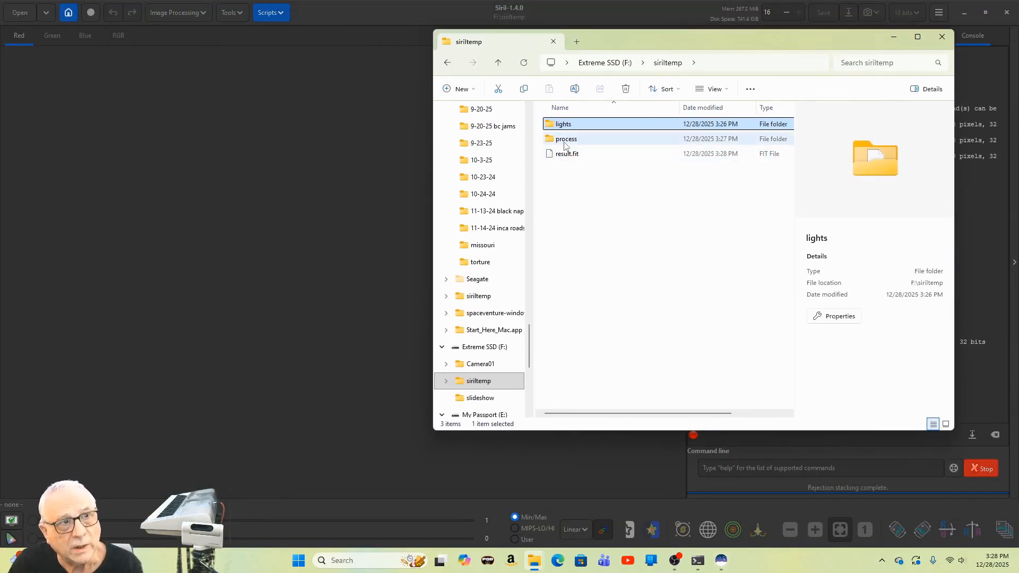
mouse_move(565, 145)
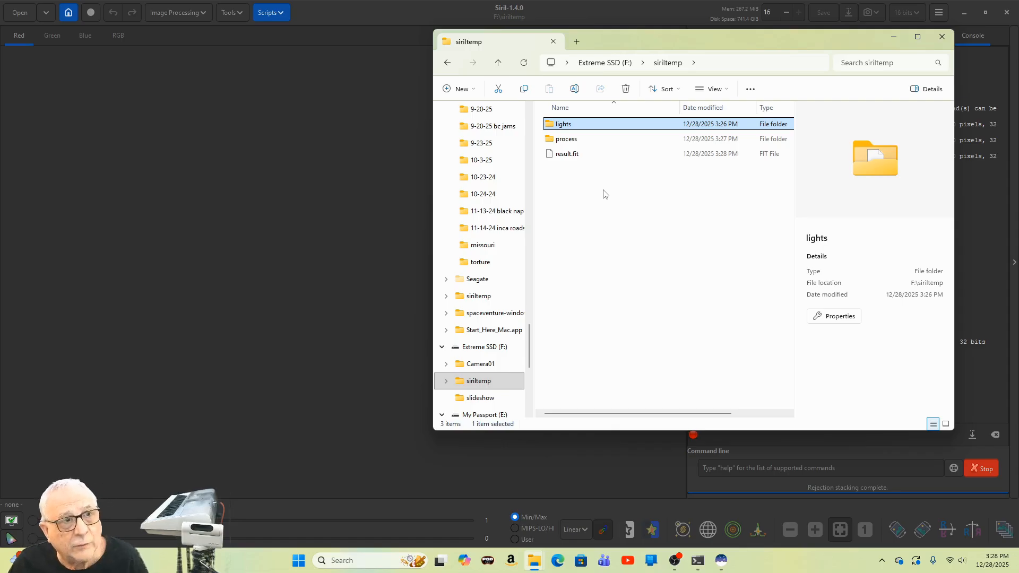
left_click(580, 157)
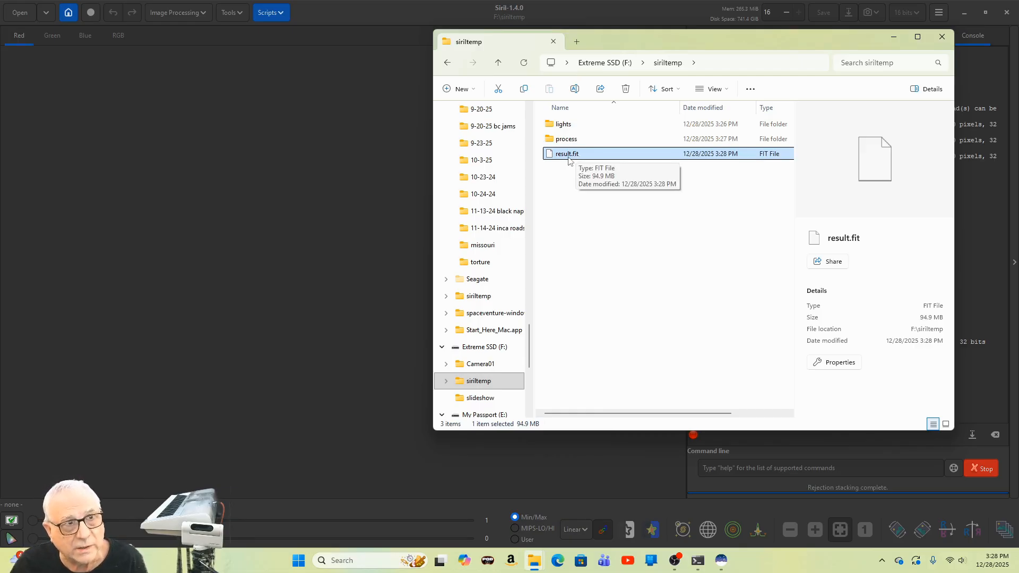
left_click_drag(569, 157, 252, 287)
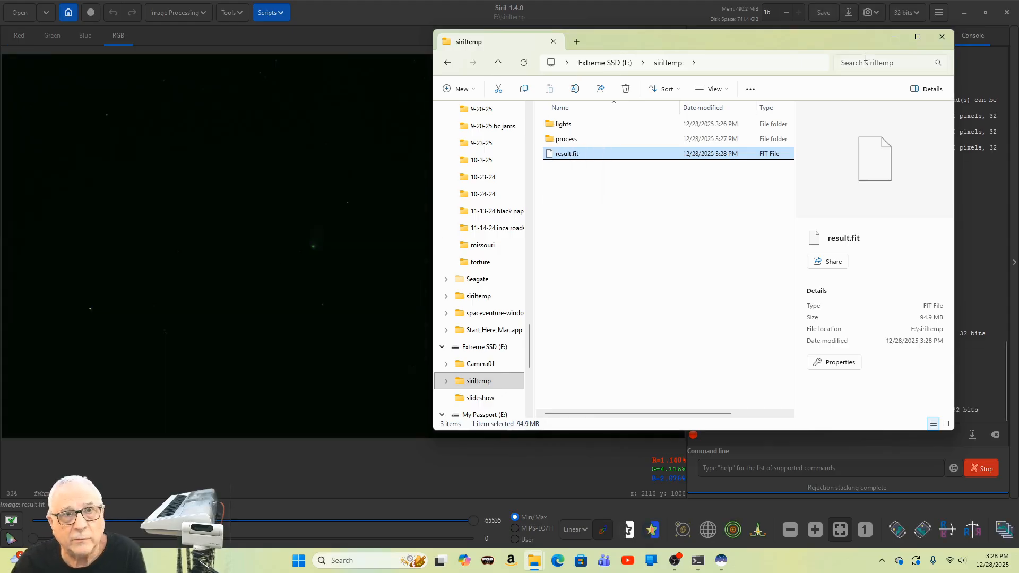
Minimize the siriltemp folder window and set the image display mode to Histogram
left_click(893, 39)
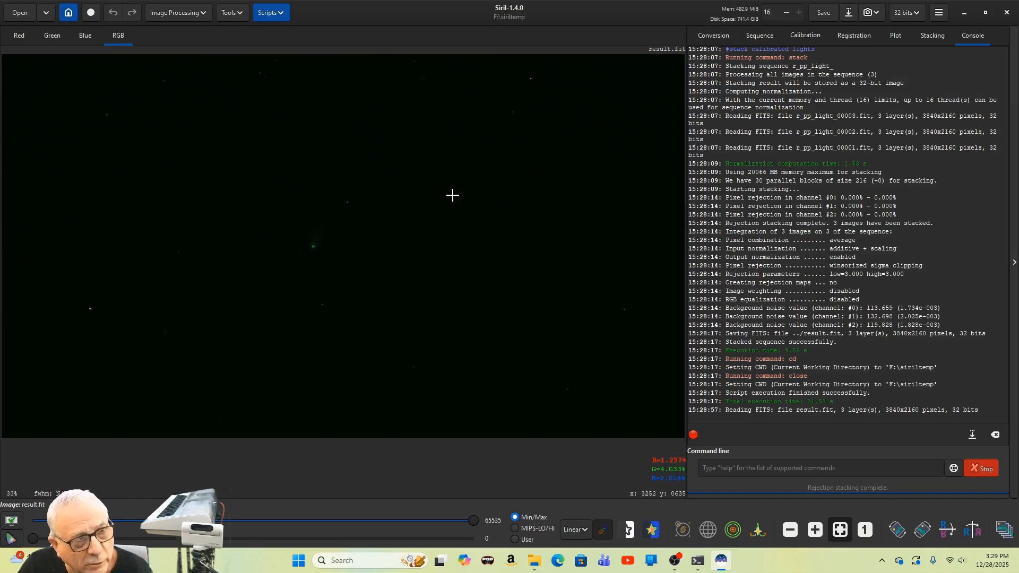
left_click(584, 530)
left_click(572, 511)
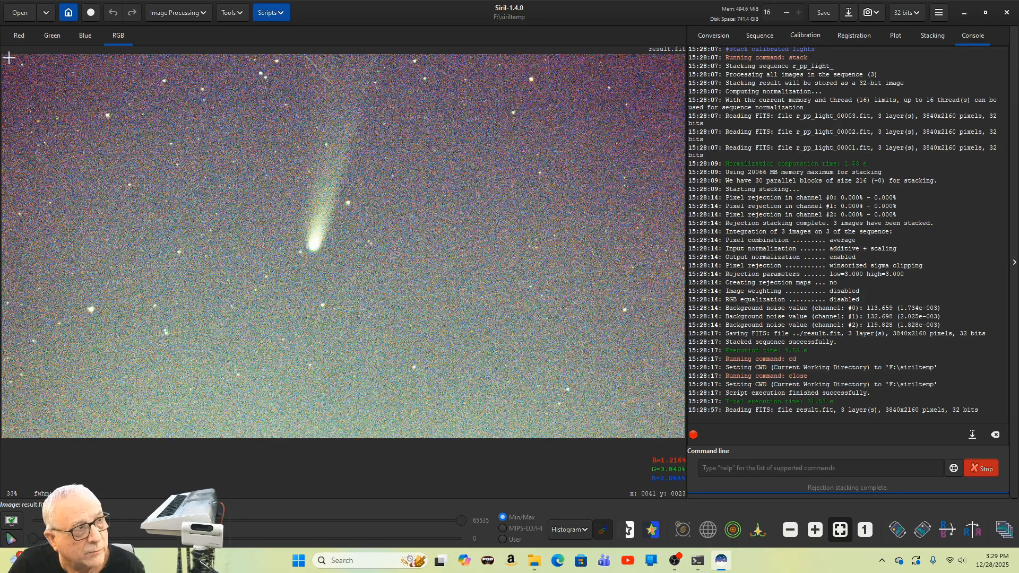
Crop the image to a selection of about 3646 by 2014 px that keeps the comet and trims the frame edges
left_click_drag(8, 59, 658, 417)
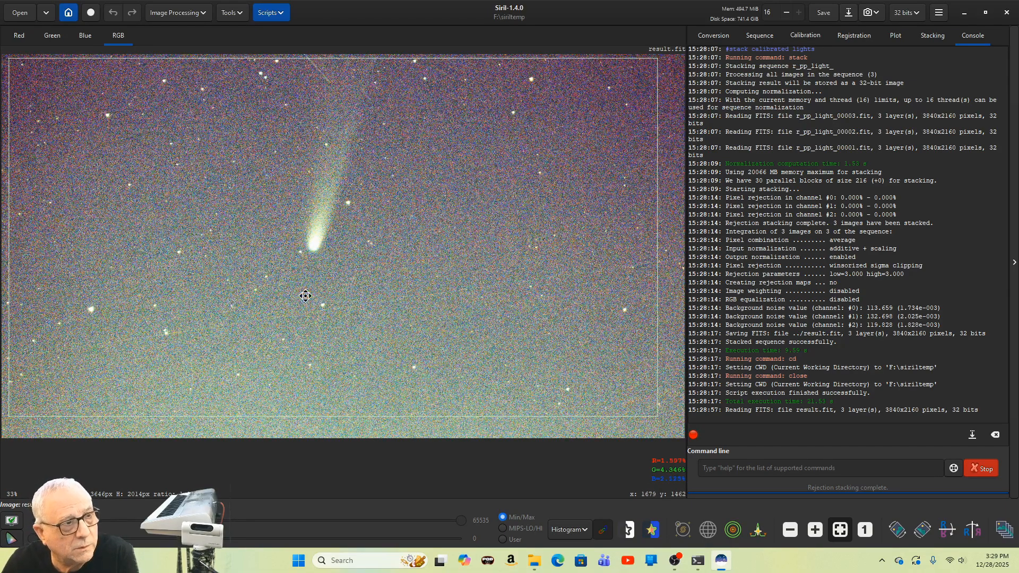
right_click(421, 259)
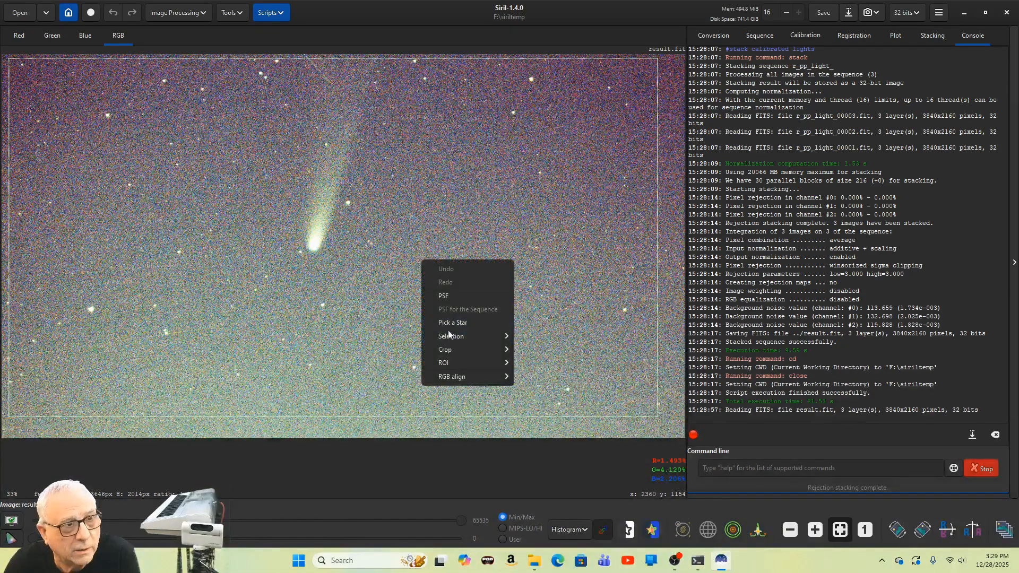
mouse_move(455, 351)
left_click(550, 352)
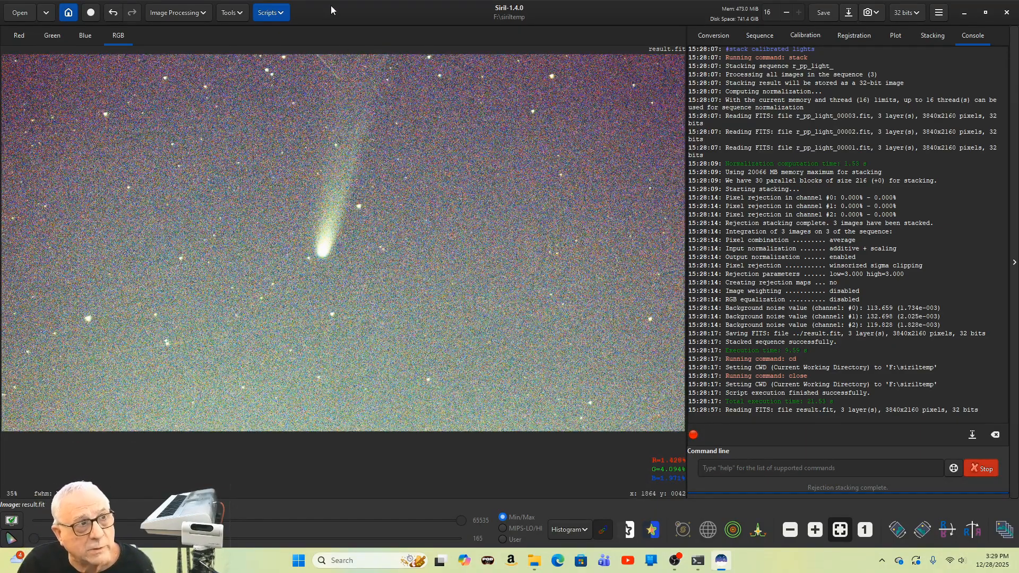
Run the AutoBGE.py Python processing script, accept the script notice, and move its dialog clear of the comet
left_click(267, 12)
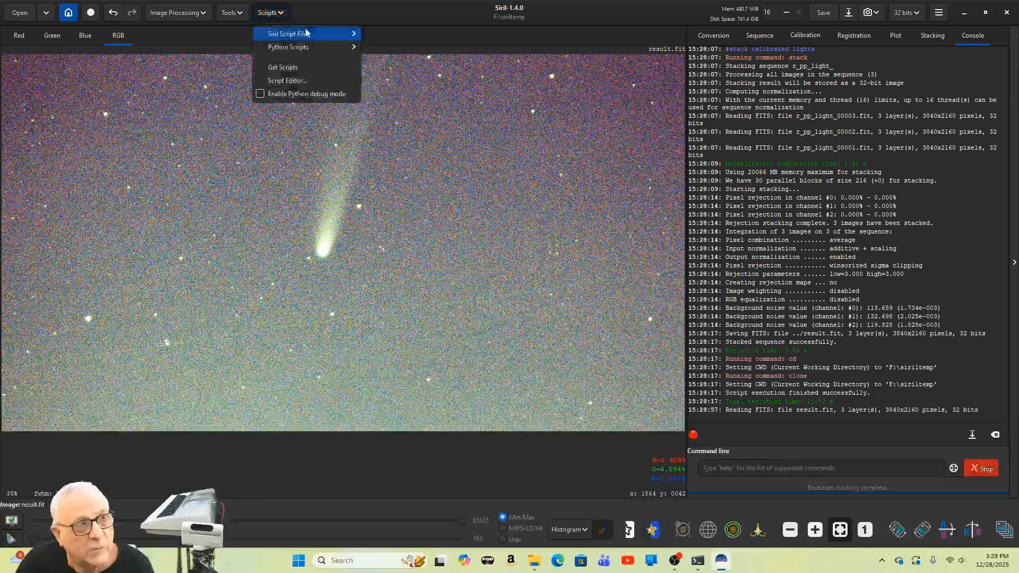
mouse_move(287, 51)
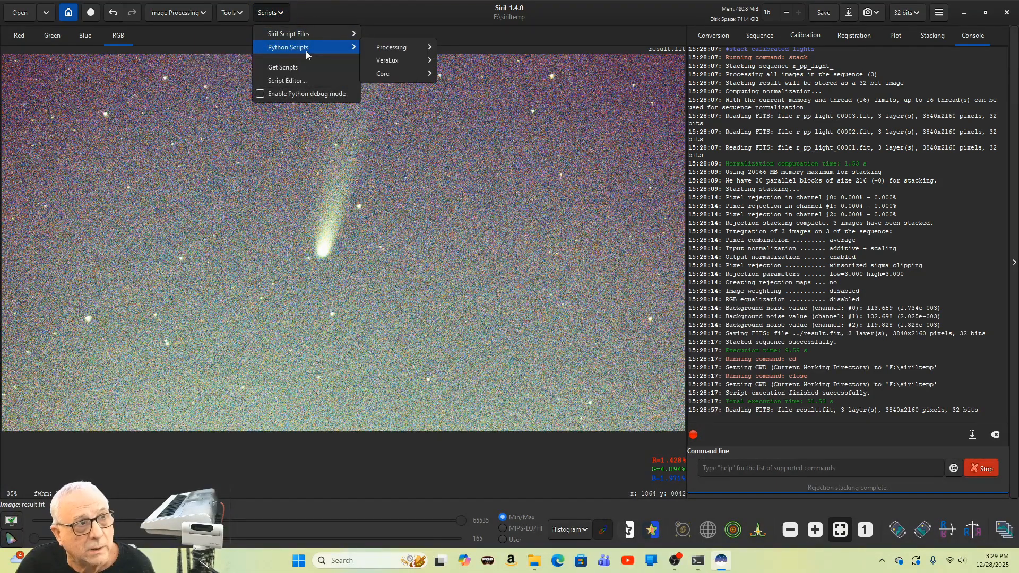
mouse_move(423, 47)
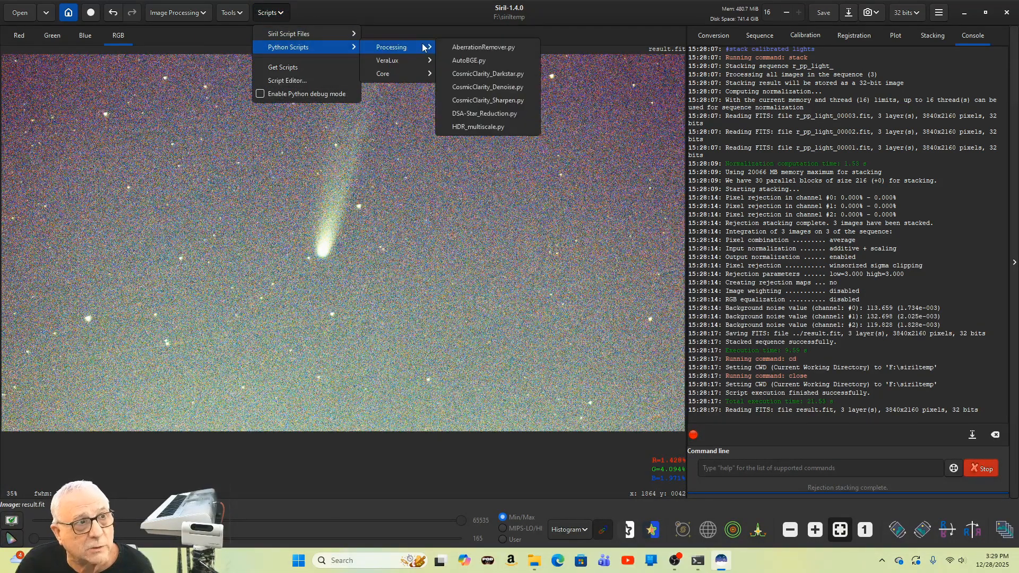
left_click(464, 60)
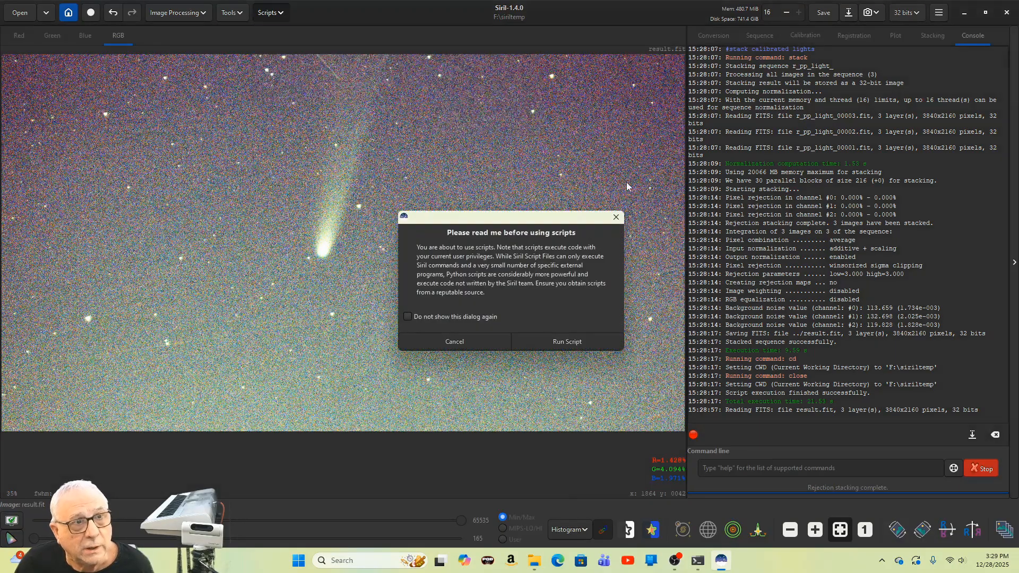
left_click(572, 343)
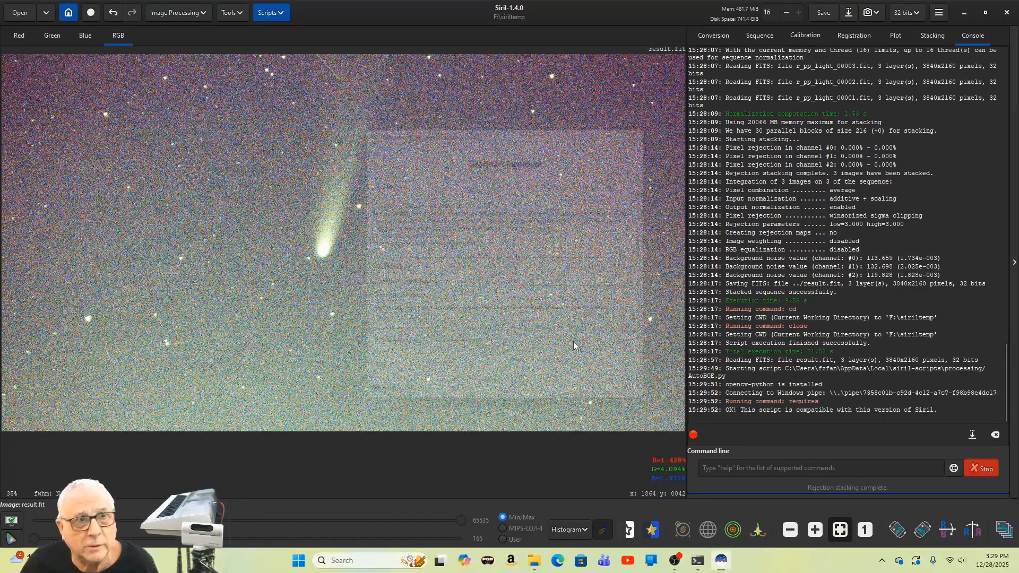
left_click_drag(528, 115, 820, 75)
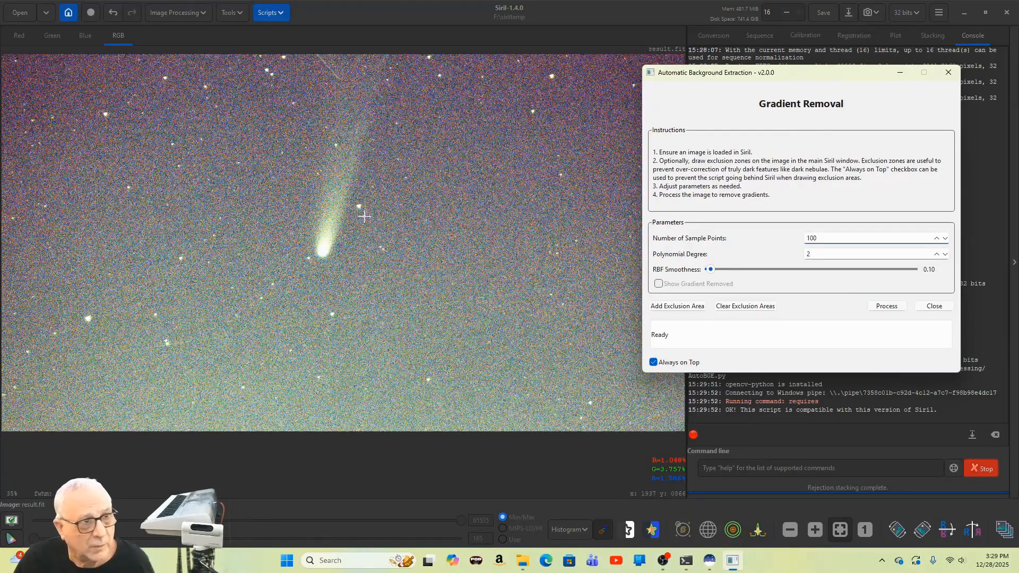
Draw an exclusion area around the comet's head and tail, process the gradient removal with 100 sample points, and close the dialog
left_click(677, 309)
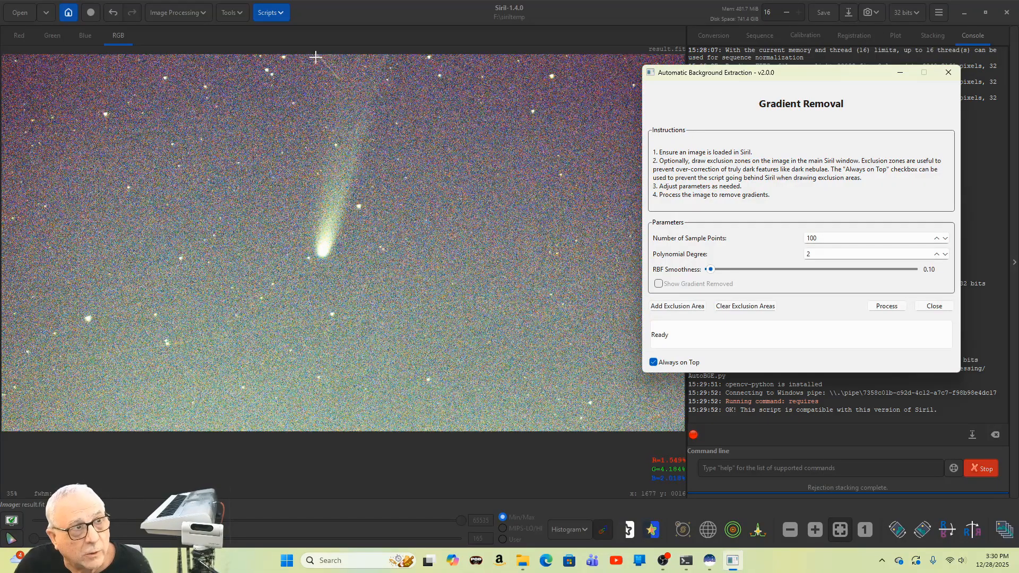
left_click(319, 109)
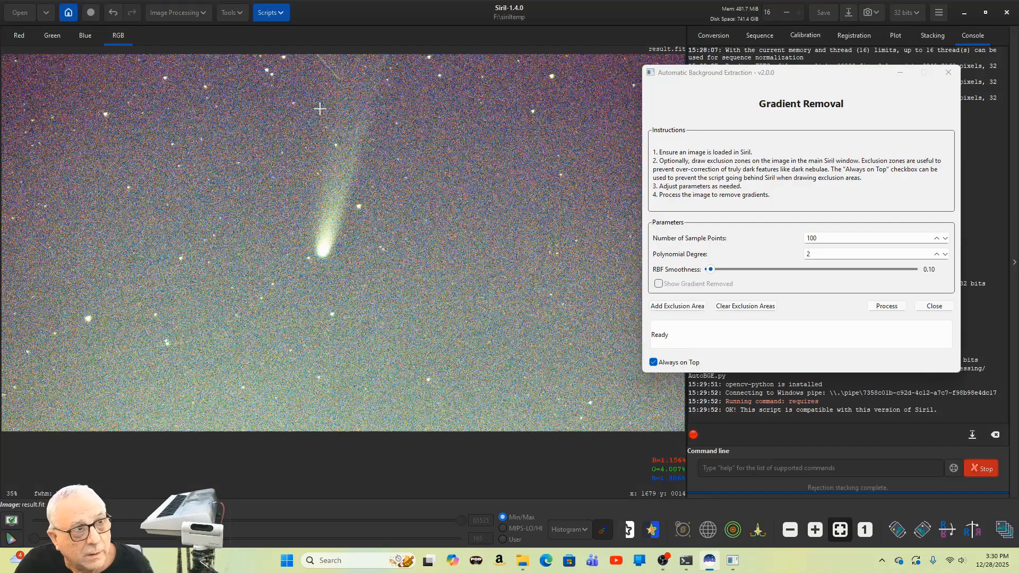
mouse_move(320, 109)
left_mouse_down()
mouse_move(316, 59)
mouse_move(307, 240)
mouse_move(310, 261)
mouse_move(330, 262)
mouse_move(391, 78)
mouse_move(409, 57)
left_mouse_up()
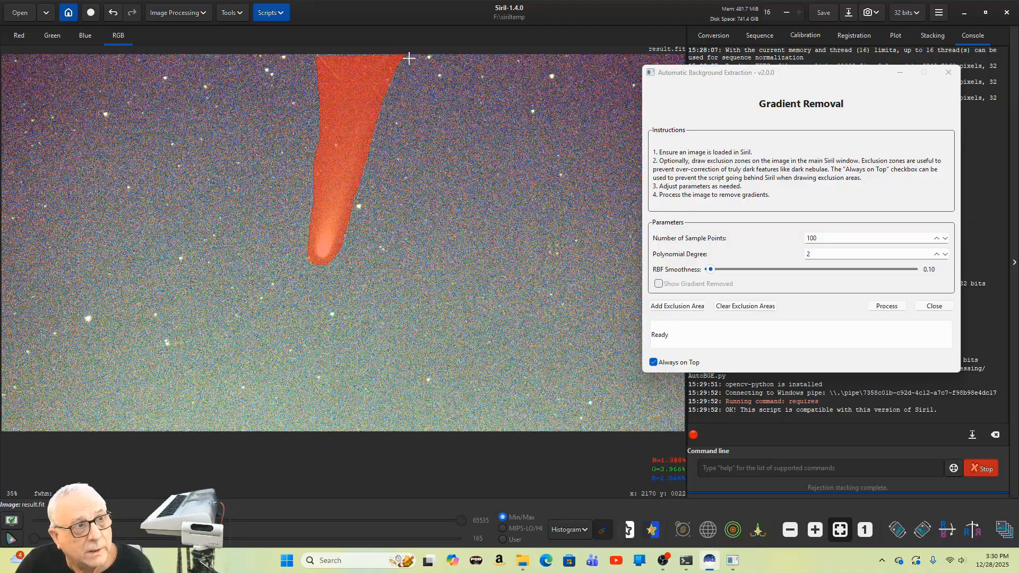
left_click(887, 309)
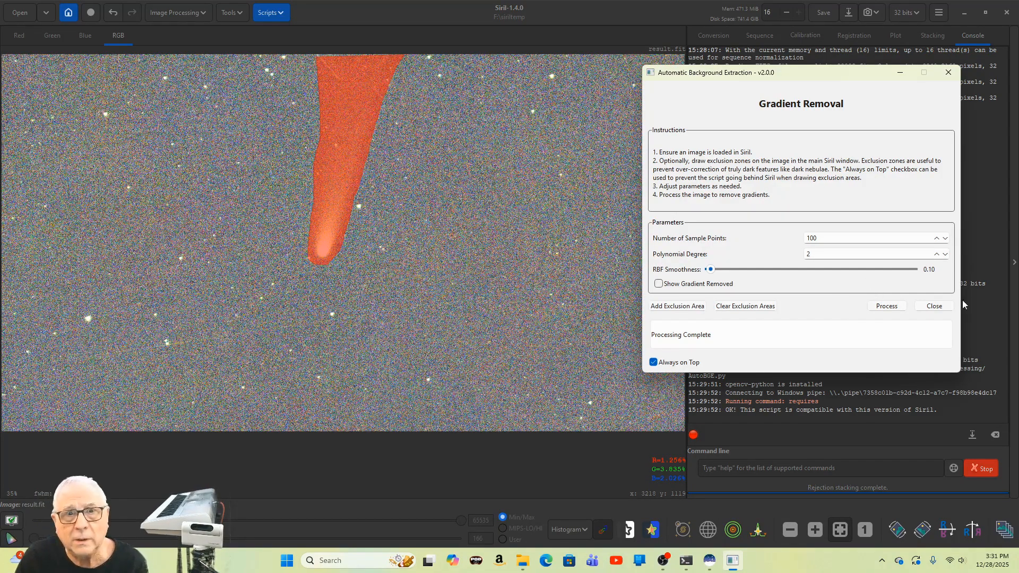
left_click(935, 307)
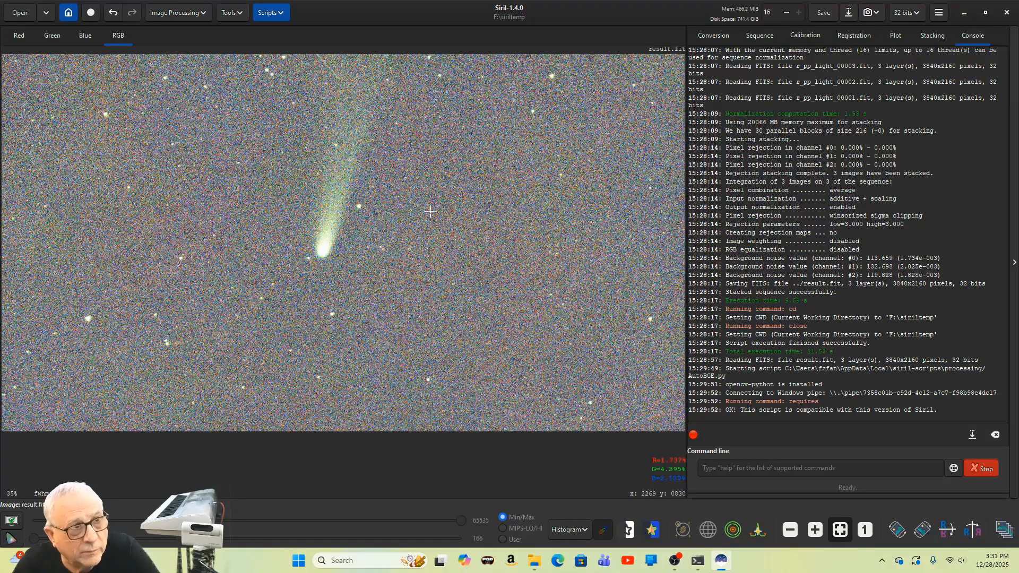
Plate-solve the image with the Image Plate Solver's preset parameters, and mirror it horizontally and vertically
left_click(236, 16)
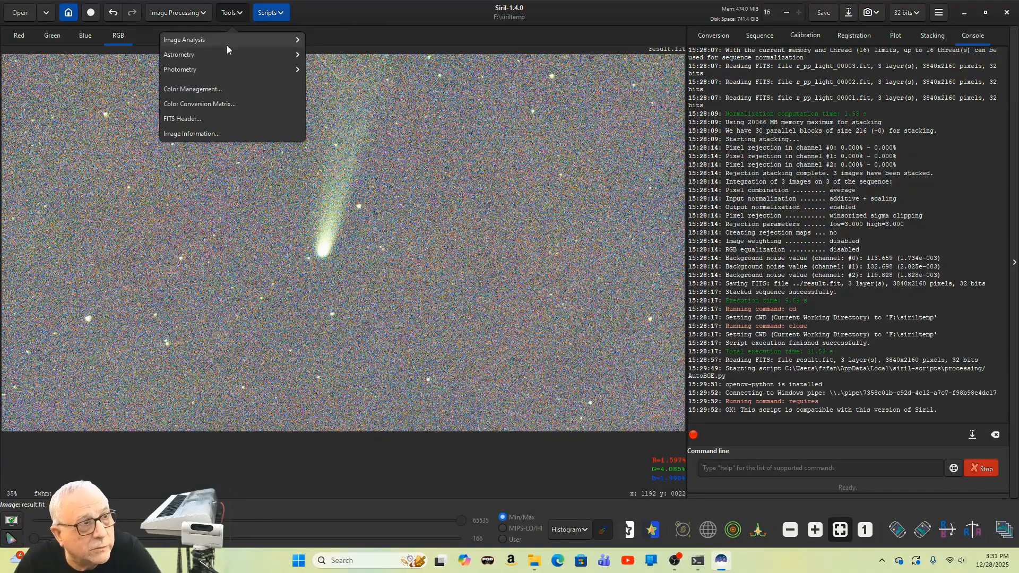
left_click(214, 56)
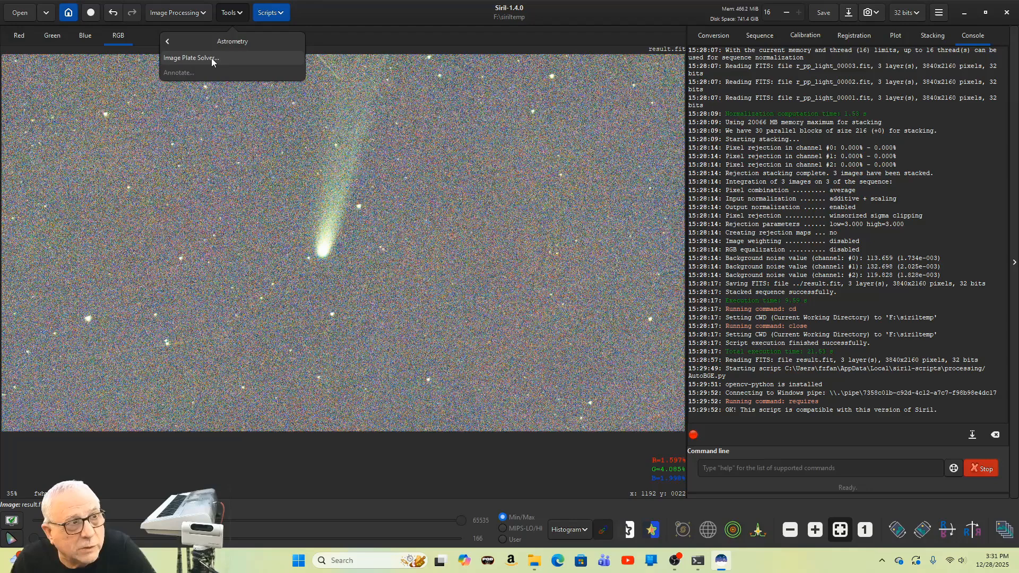
left_click(211, 59)
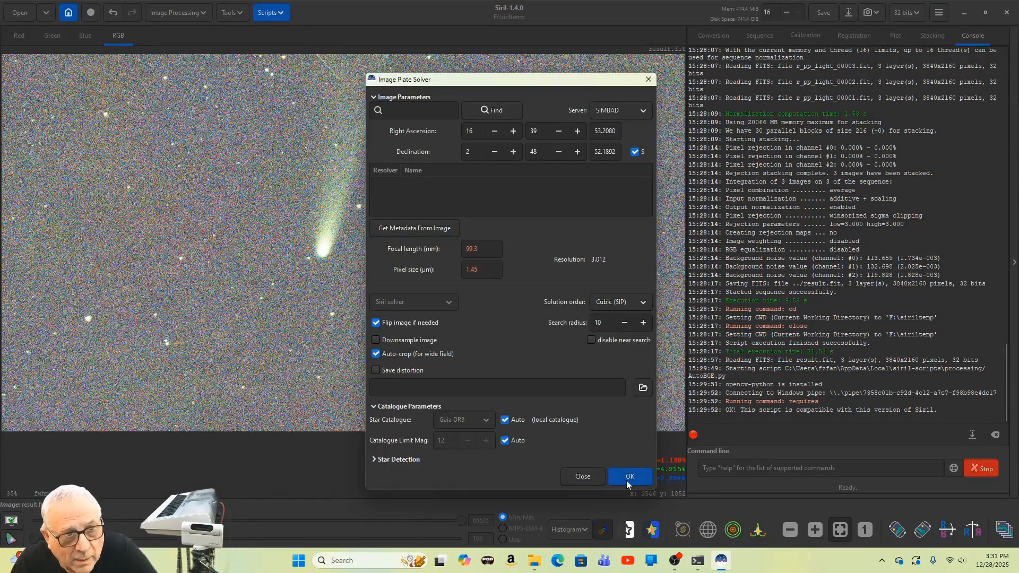
left_click(627, 478)
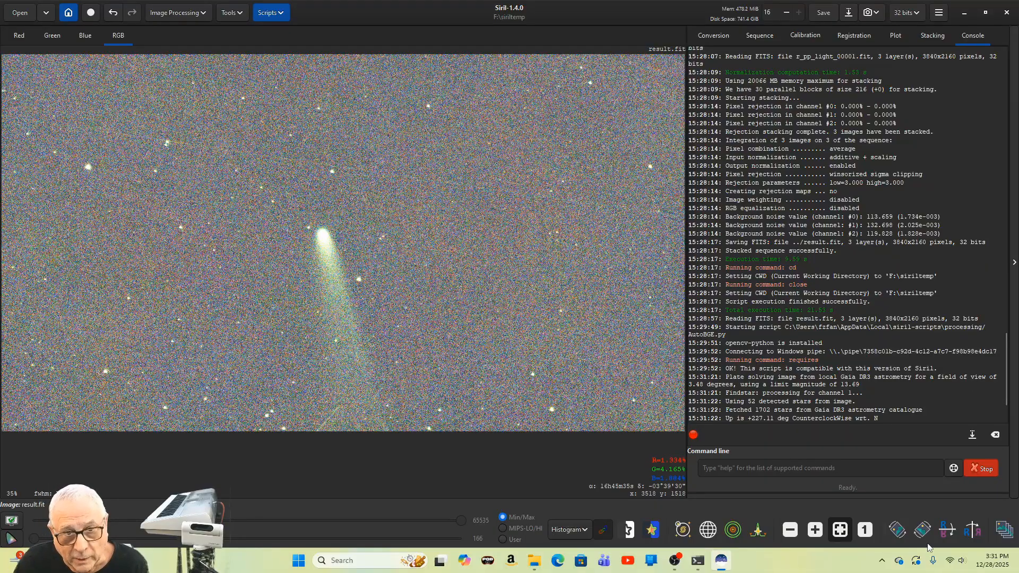
left_click(949, 532)
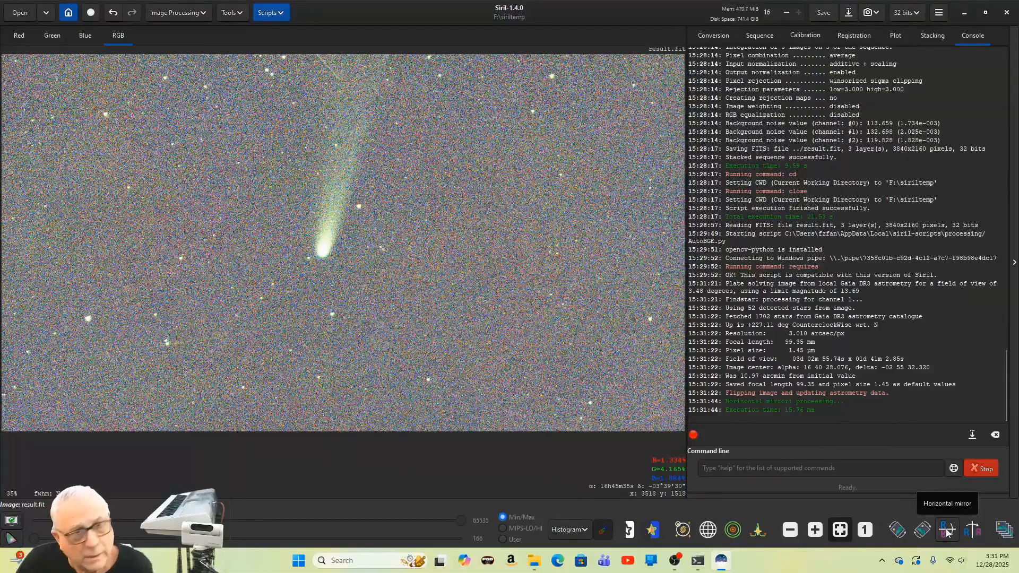
left_click(973, 531)
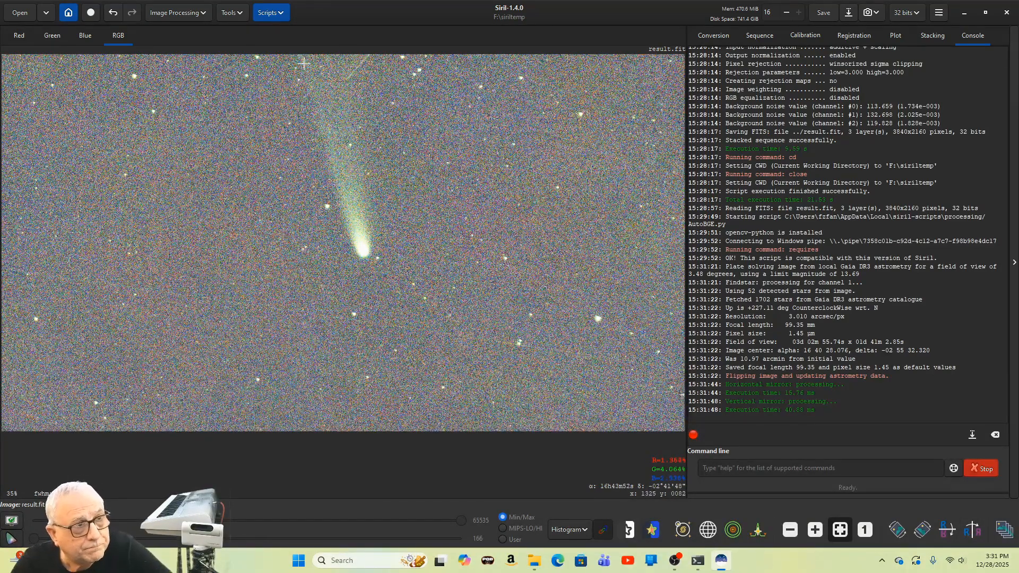
Apply Spectrophotometric Color Calibration with Average Spiral Galaxy, Sony IMX678 and no filter, and close the plots and dialog
left_click(202, 14)
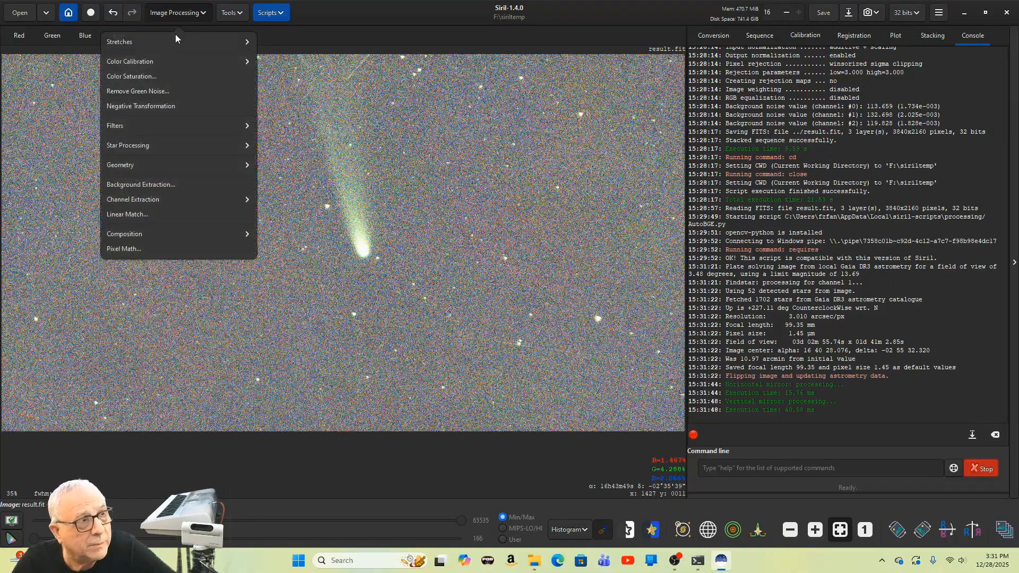
left_click(162, 65)
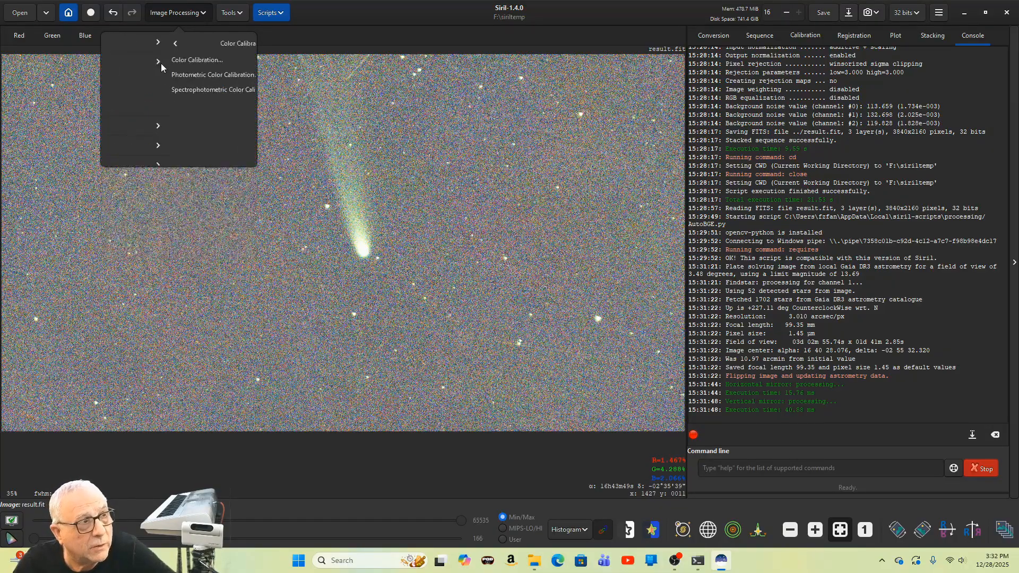
left_click(176, 90)
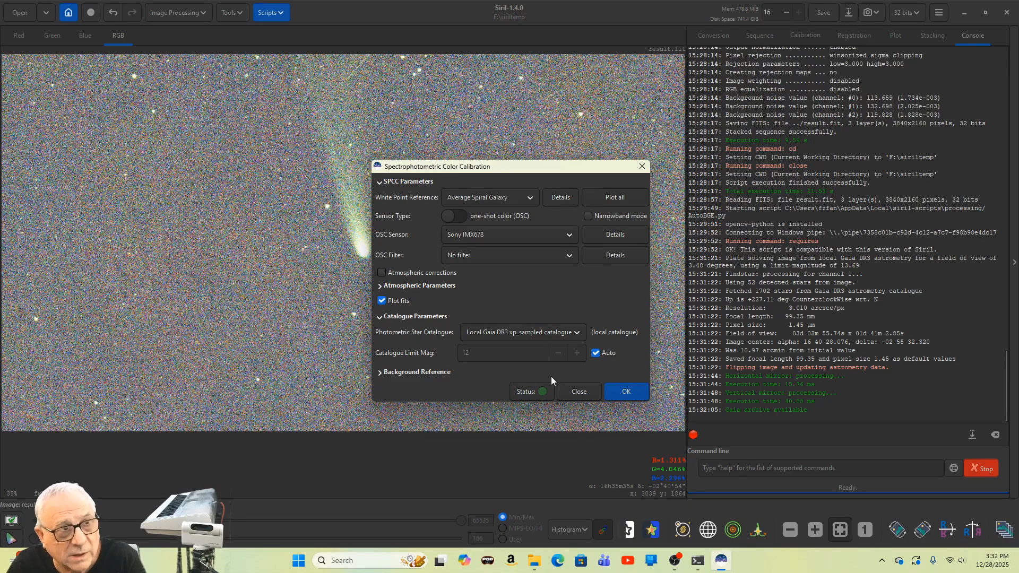
left_click(622, 394)
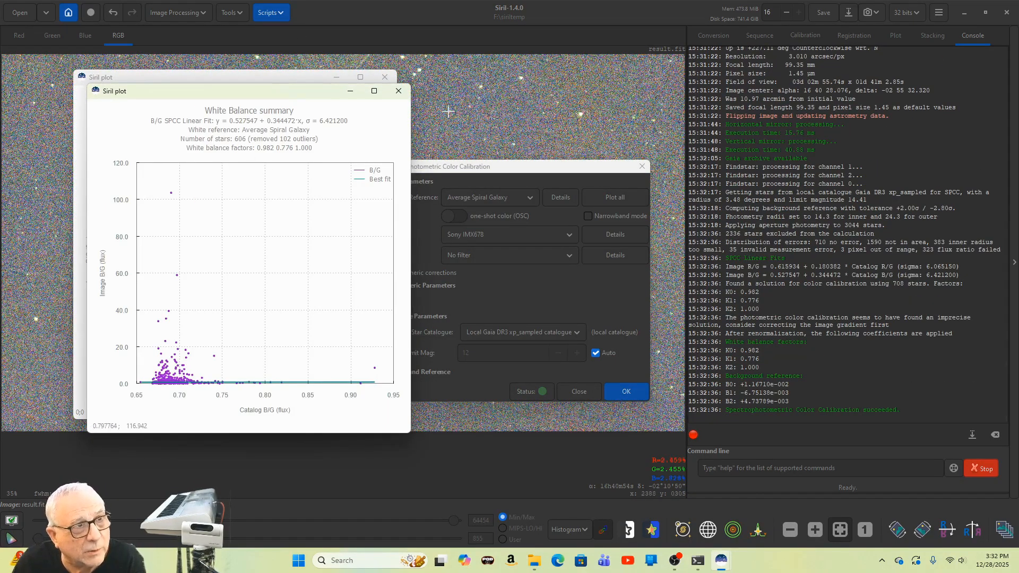
left_click(399, 91)
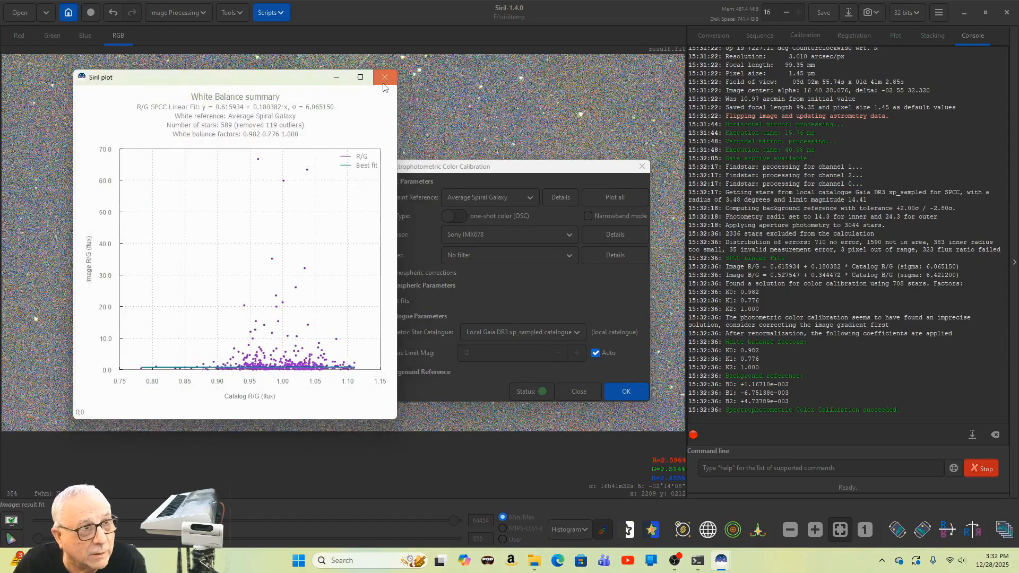
left_click(384, 80)
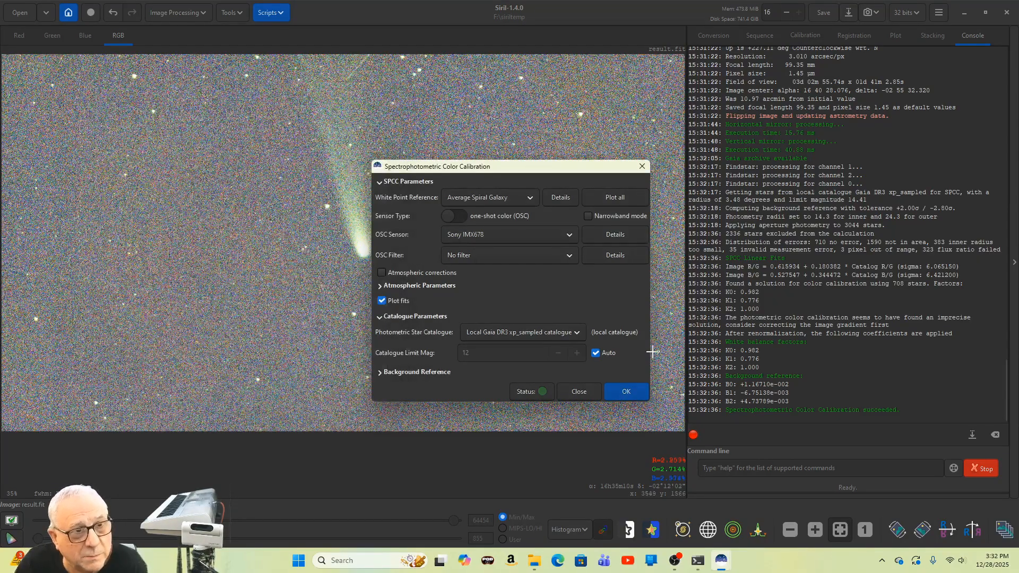
left_click(579, 391)
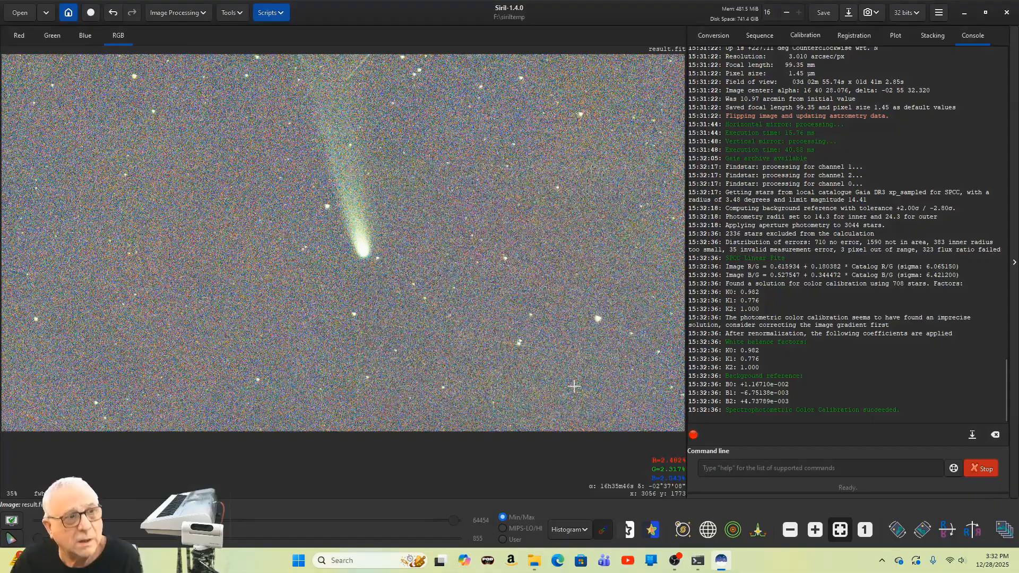
Set the image display mode to AutoStretch and apply Desaturate Stars to the image
left_click(584, 531)
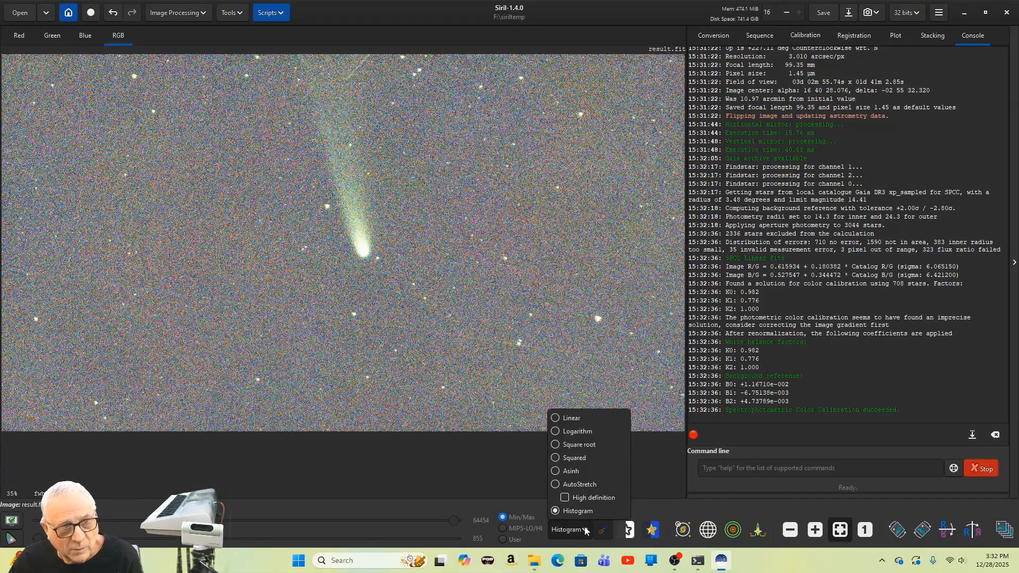
left_click(558, 485)
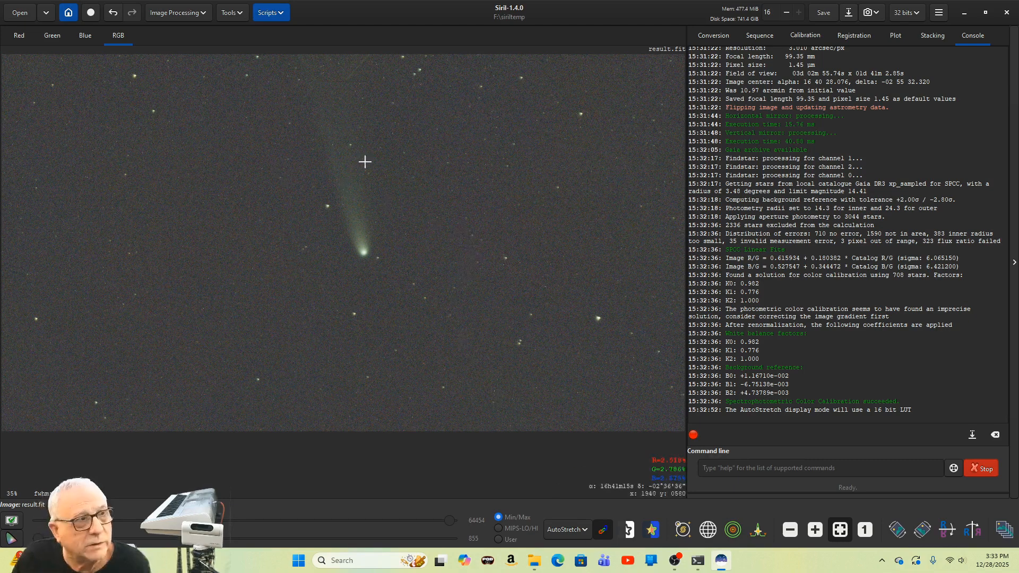
left_click(191, 13)
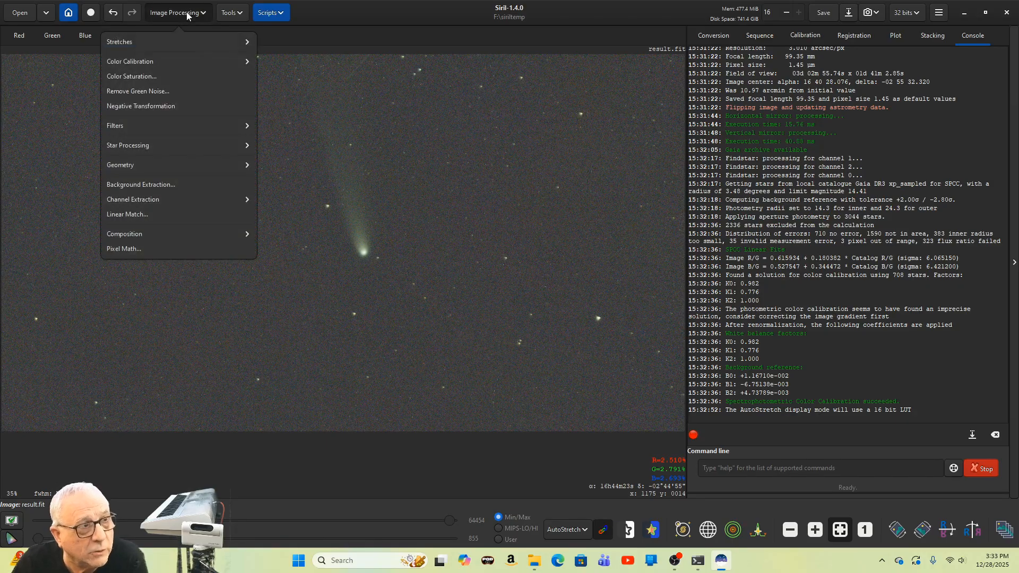
left_click(164, 148)
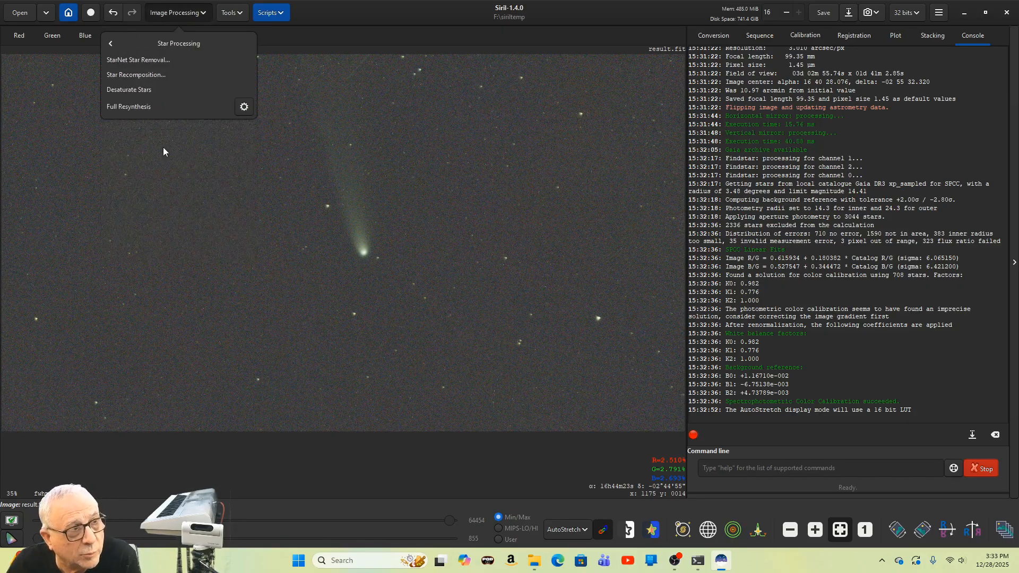
left_click(130, 92)
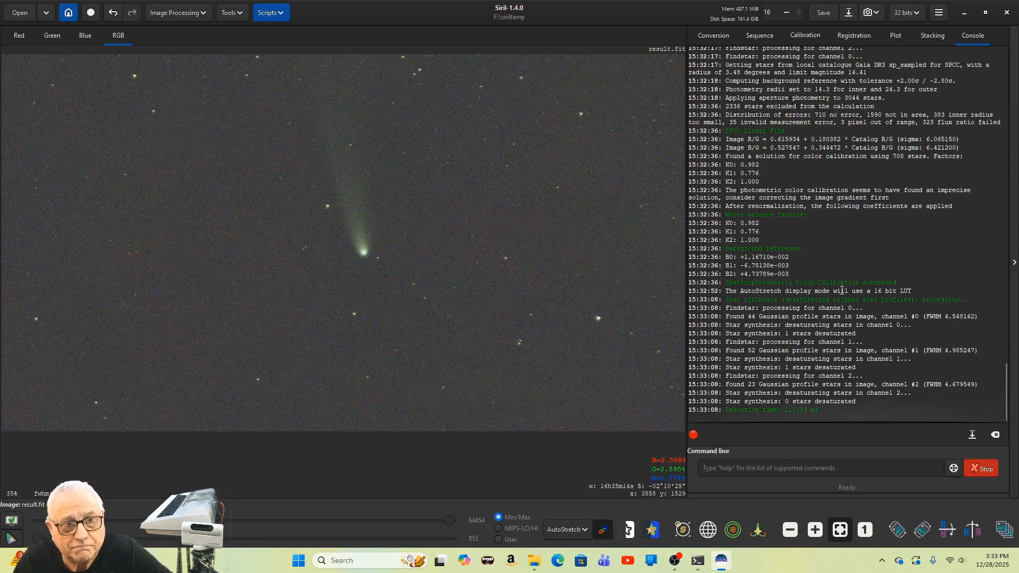
Run the AberrationRemover Python script, calculate the correction with the loaded model_v1_0_0.onnx model, and close the script window
left_click(272, 13)
mouse_move(289, 51)
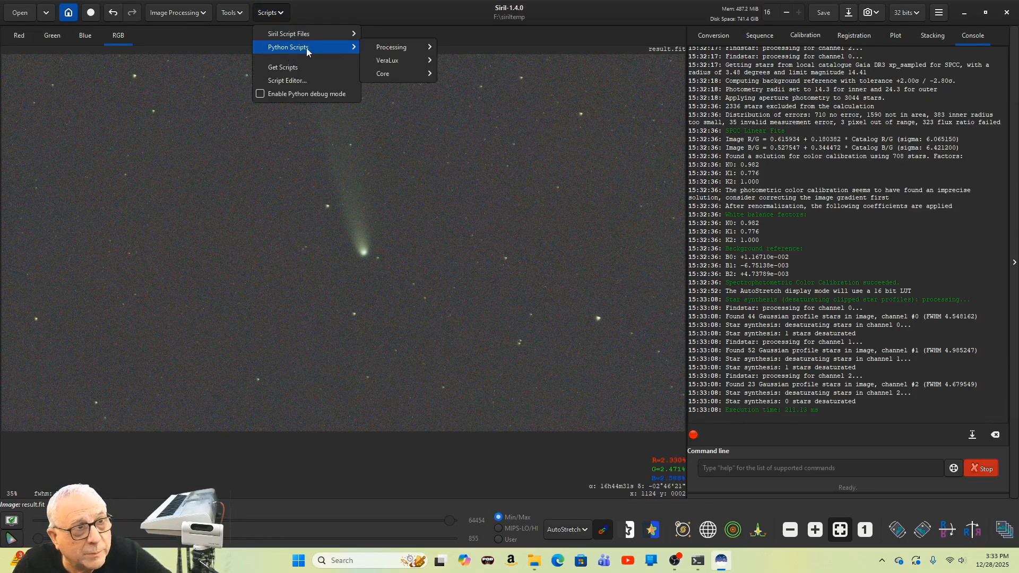
mouse_move(382, 49)
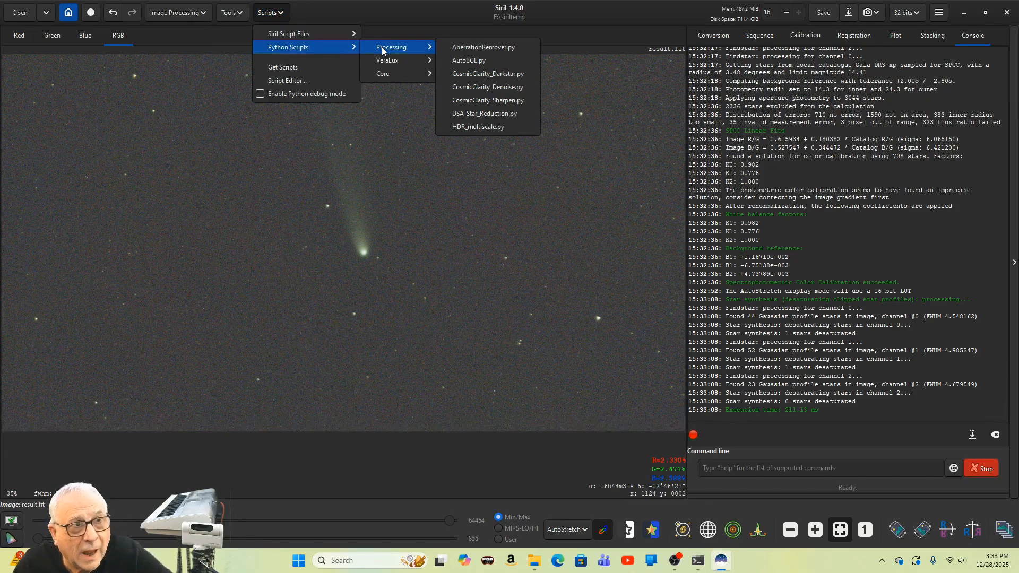
left_click(489, 49)
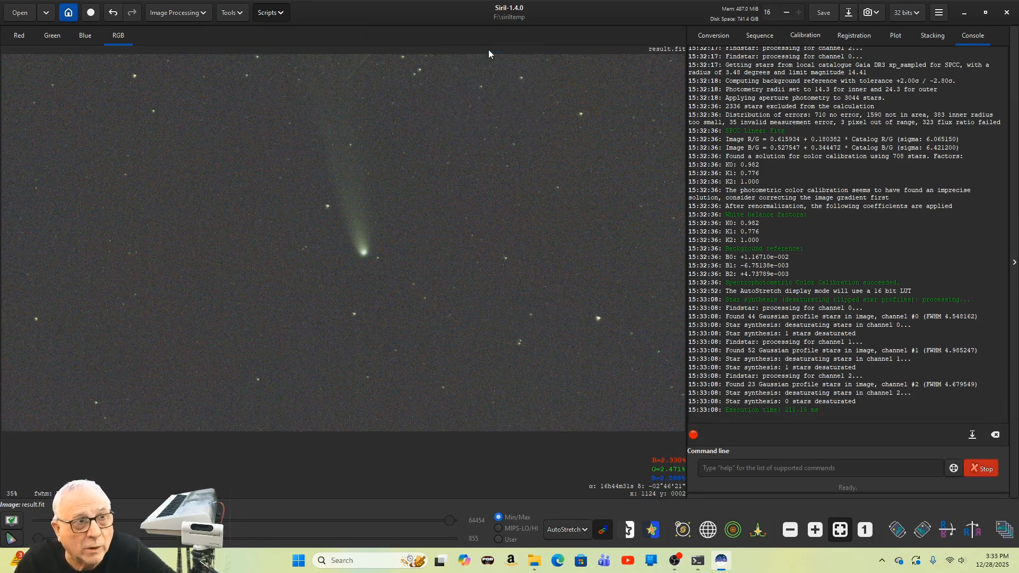
left_click(583, 342)
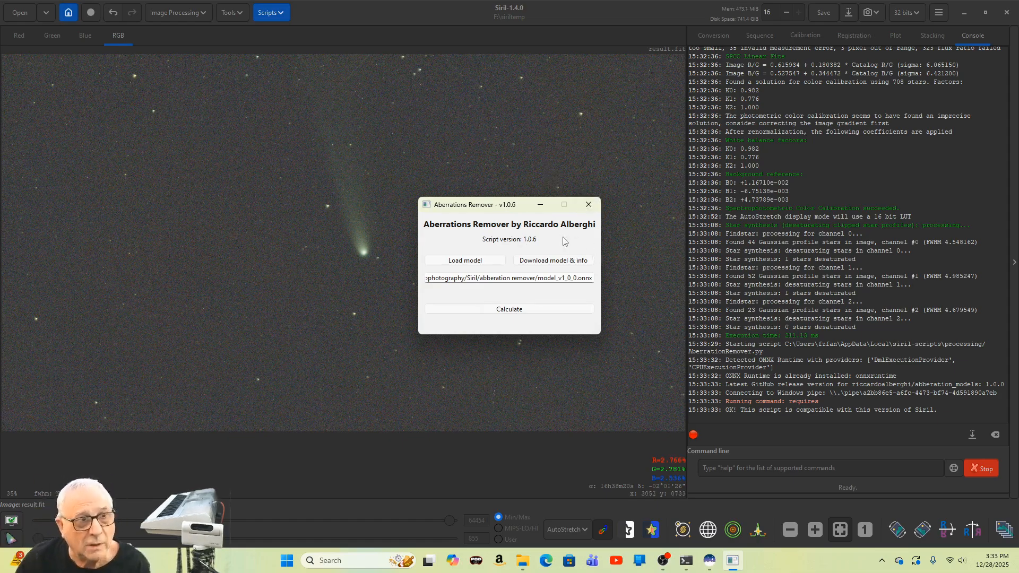
left_click(518, 310)
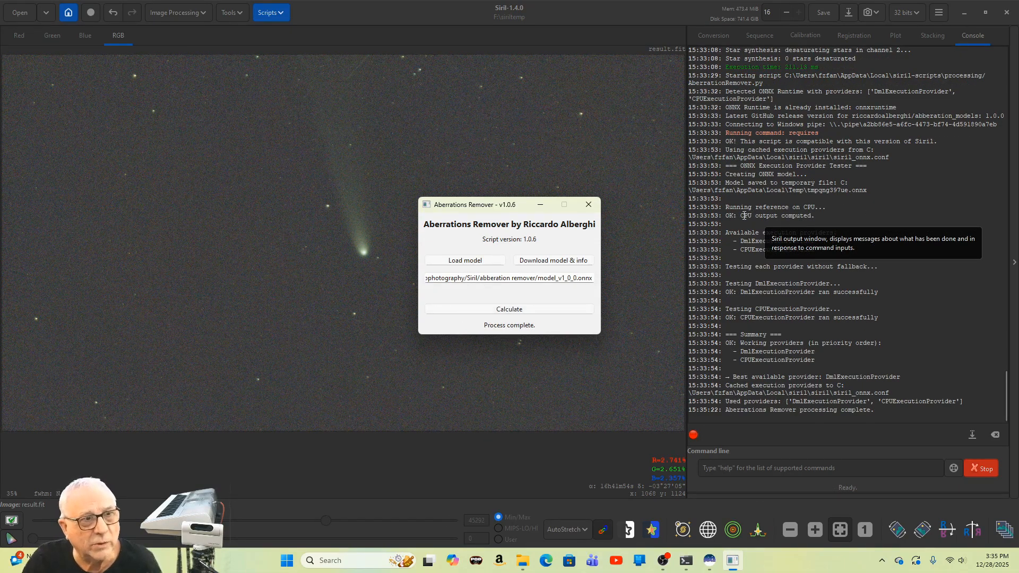
left_click(590, 205)
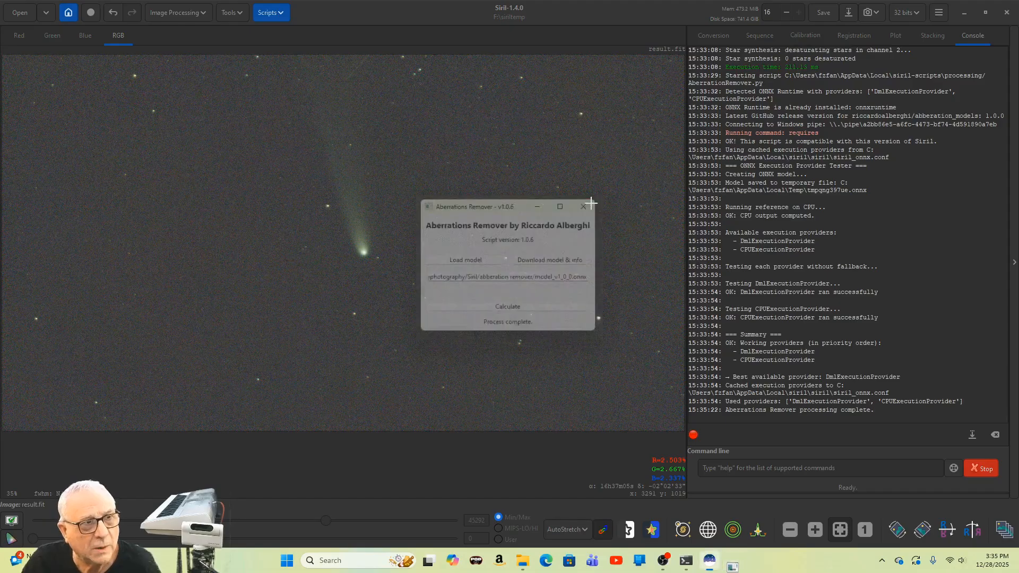
Undo and redo the aberration removal to compare the image before and after it
left_click(113, 18)
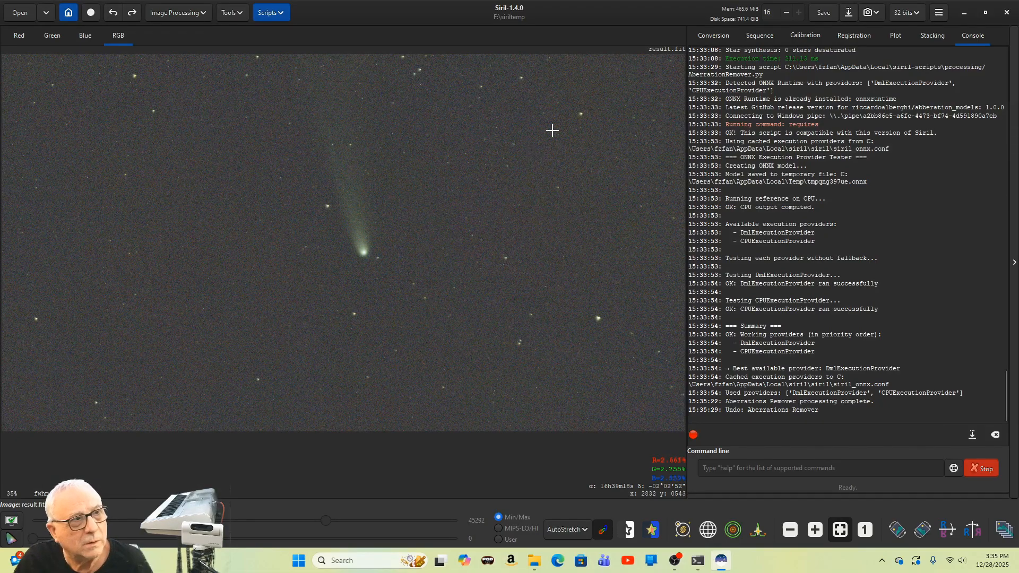
left_click(131, 17)
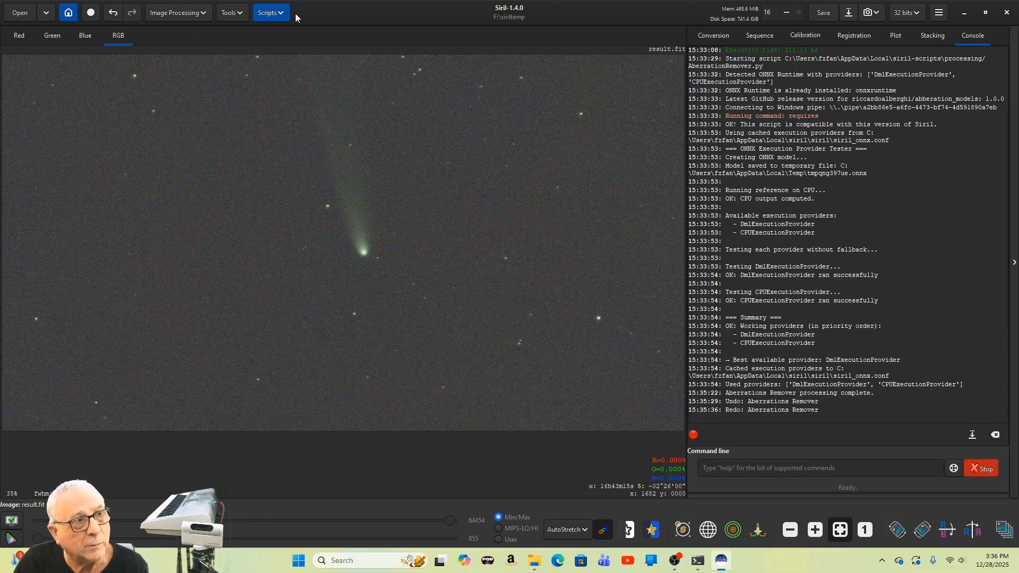
left_click(581, 532)
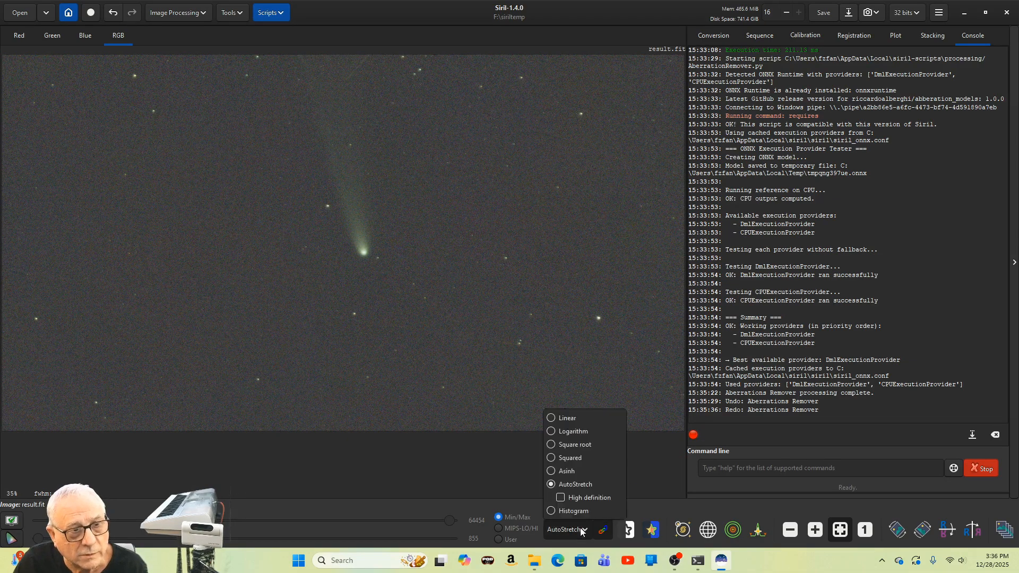
left_click(426, 460)
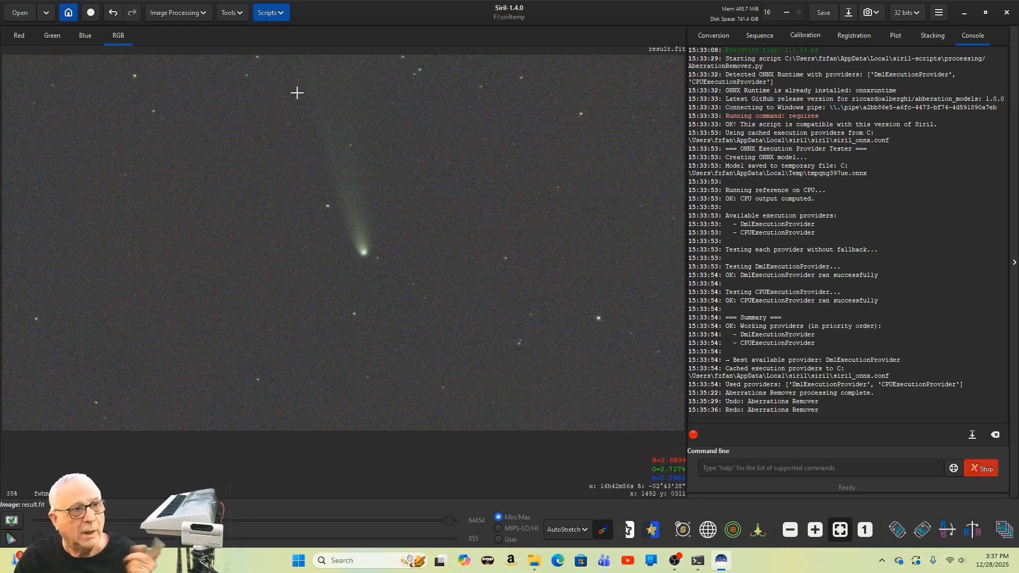
Apply Subtractive Chromatic Green Noise Reduction with Average Neutral protection and lightness preserved, and close its dialog
left_click(193, 14)
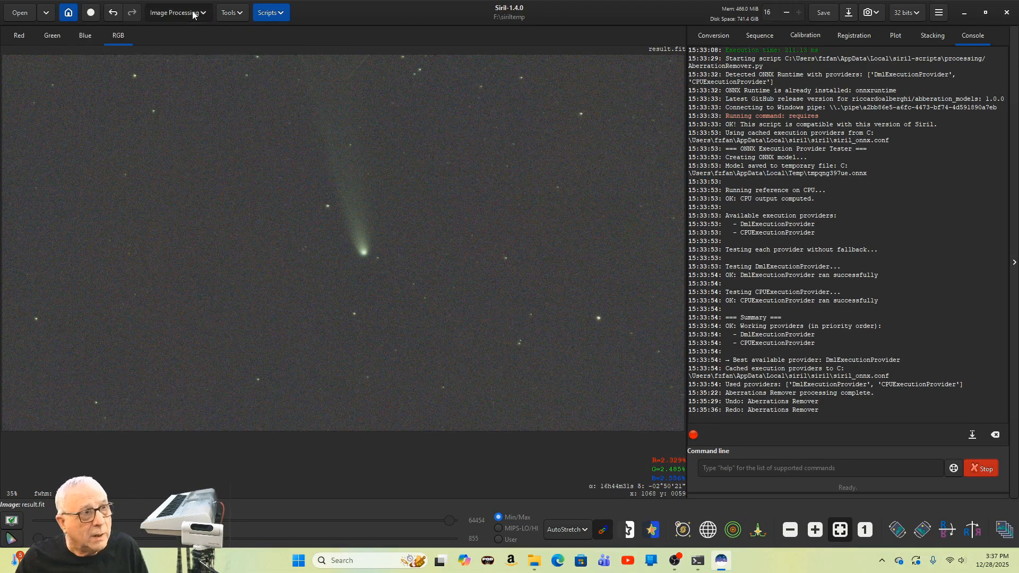
left_click(159, 91)
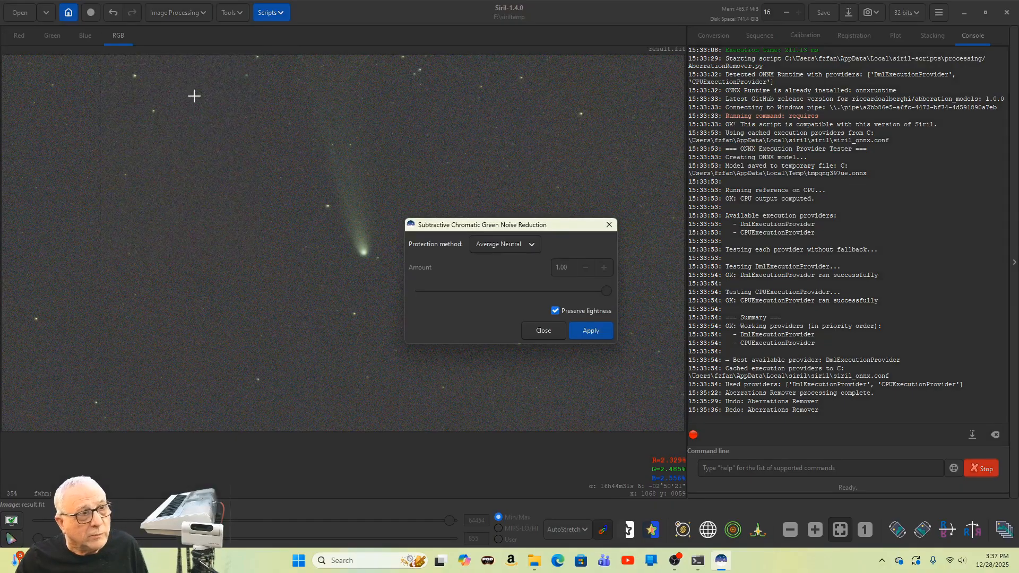
left_click(593, 331)
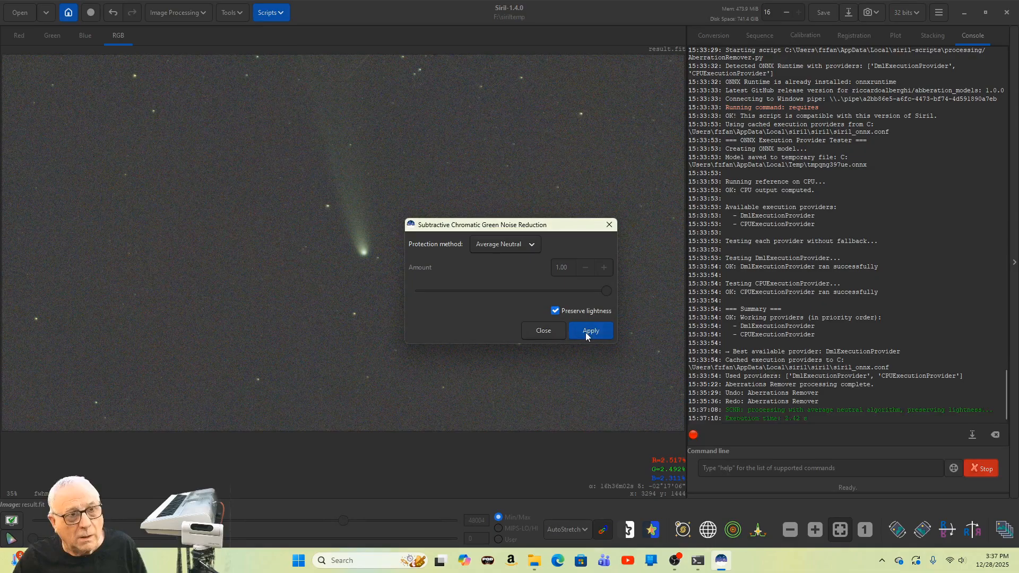
left_click(552, 332)
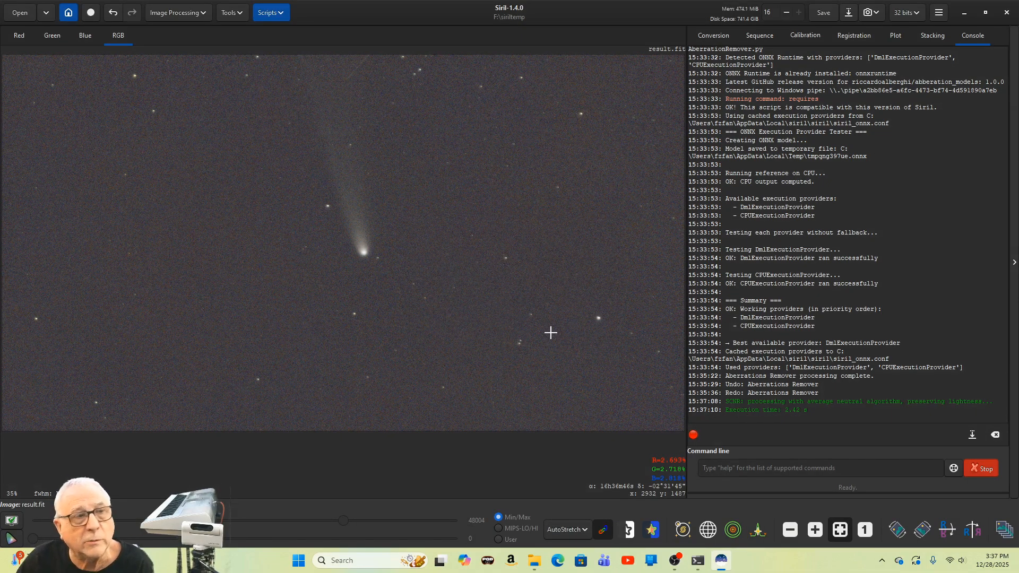
Switch the image display mode to Linear and launch the VeraLux HyperMetric Stretch script, placing its window clear of the comet
left_click(581, 531)
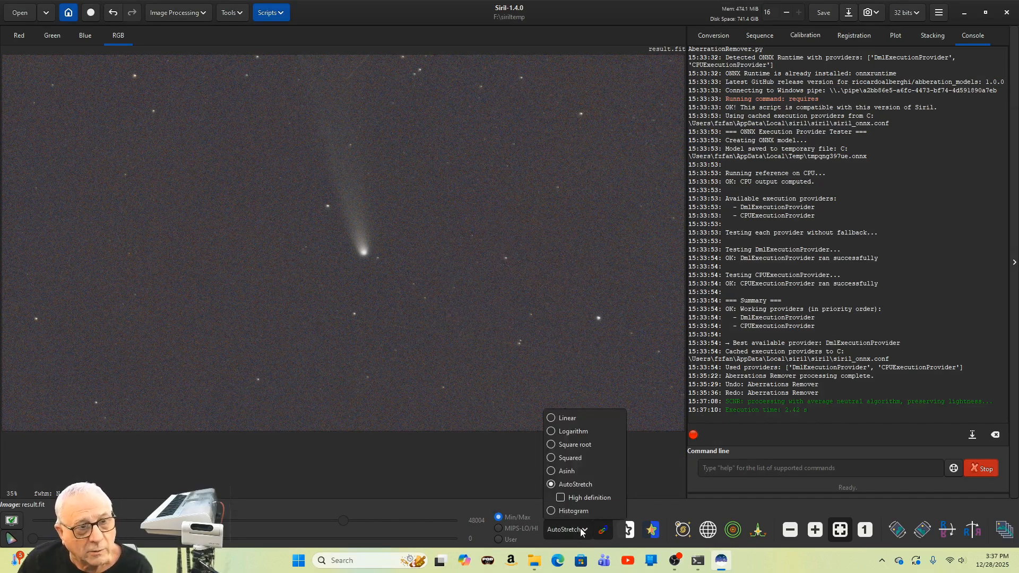
left_click(550, 419)
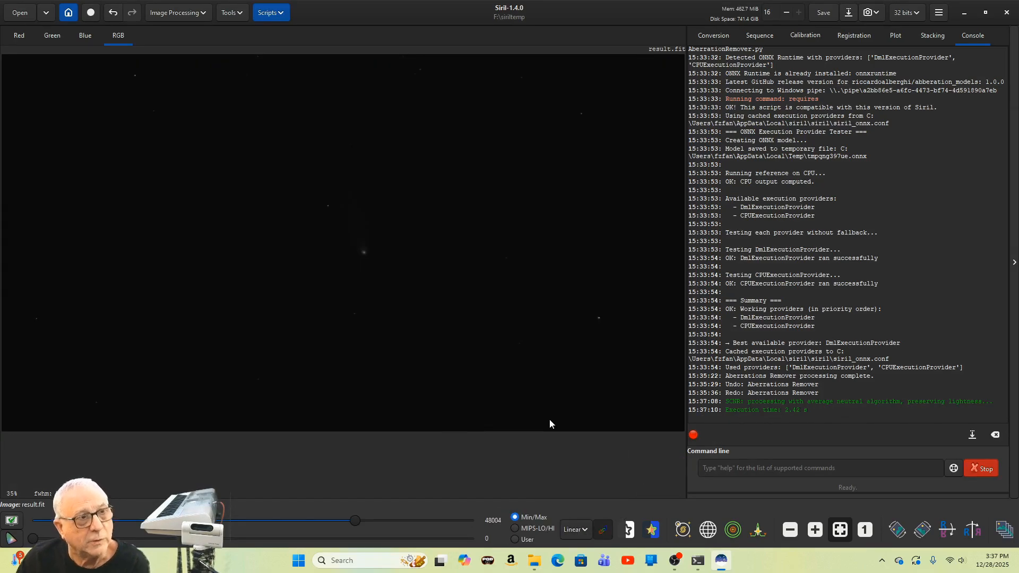
left_click(278, 16)
mouse_move(301, 47)
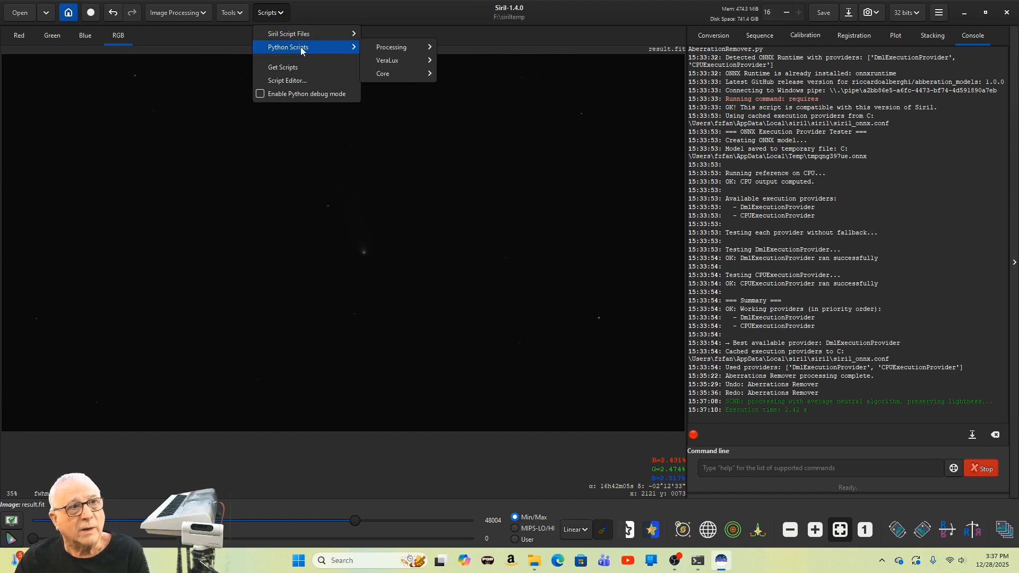
mouse_move(389, 62)
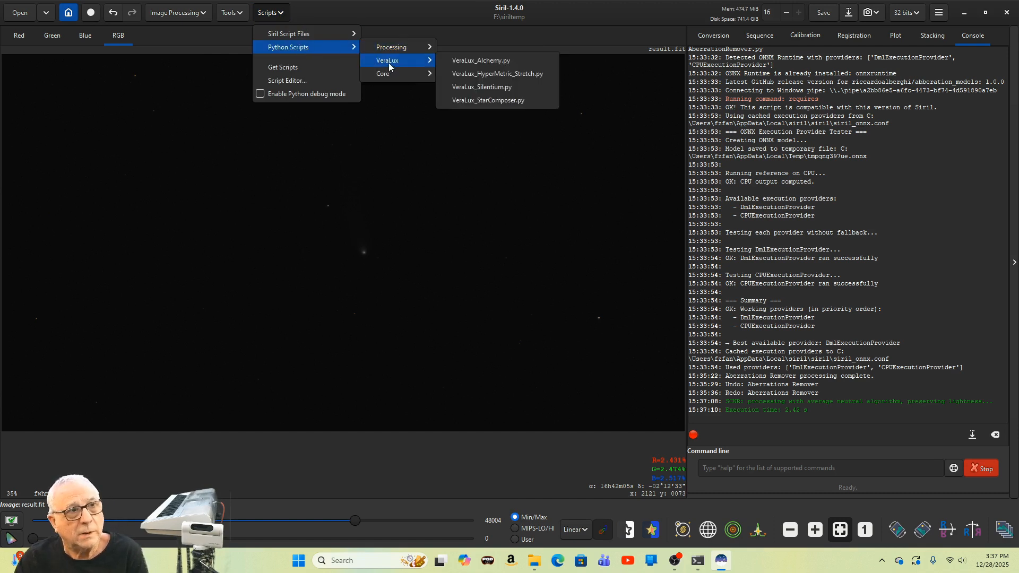
left_click(482, 75)
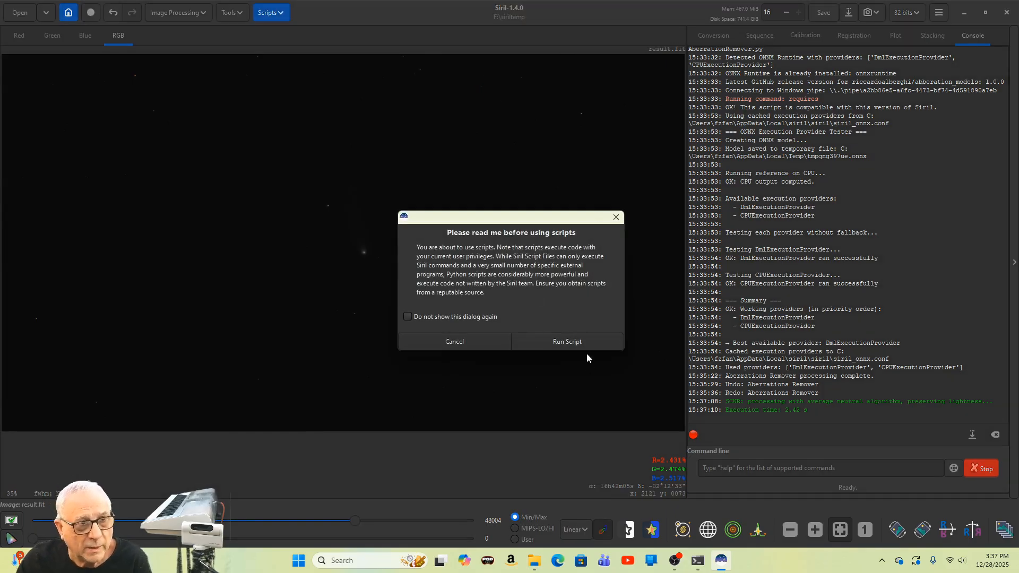
left_click(587, 343)
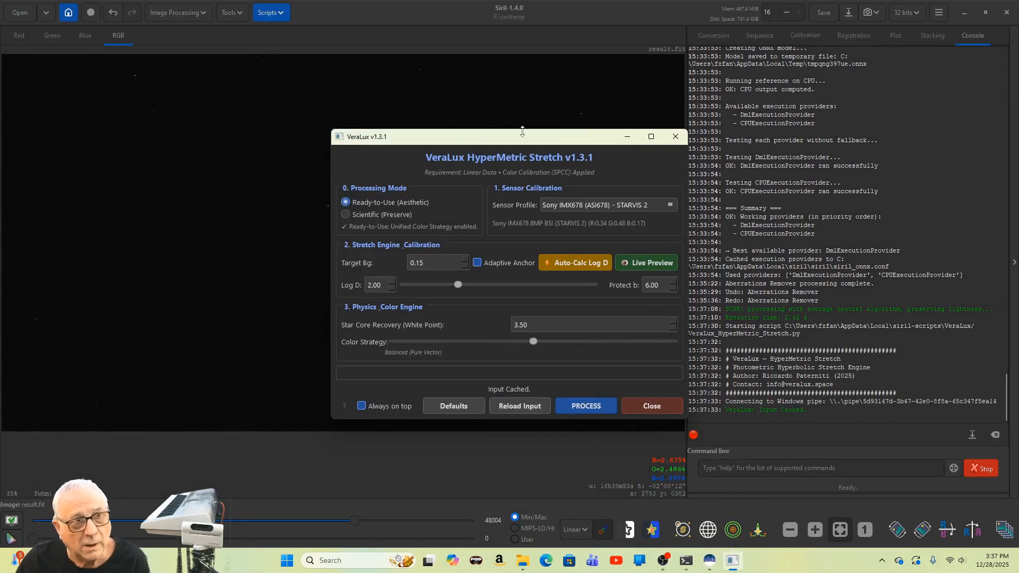
left_click_drag(521, 138, 821, 92)
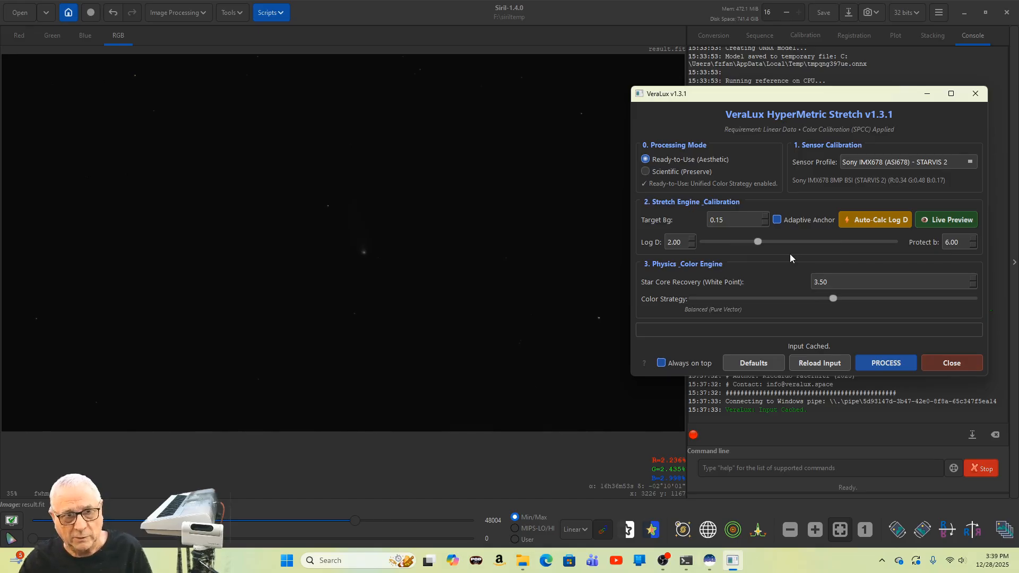
Stretch the image in Ready-to-Use mode with auto-calculated Log D and target background 0.15, checking the live preview, and close the script
left_click(965, 222)
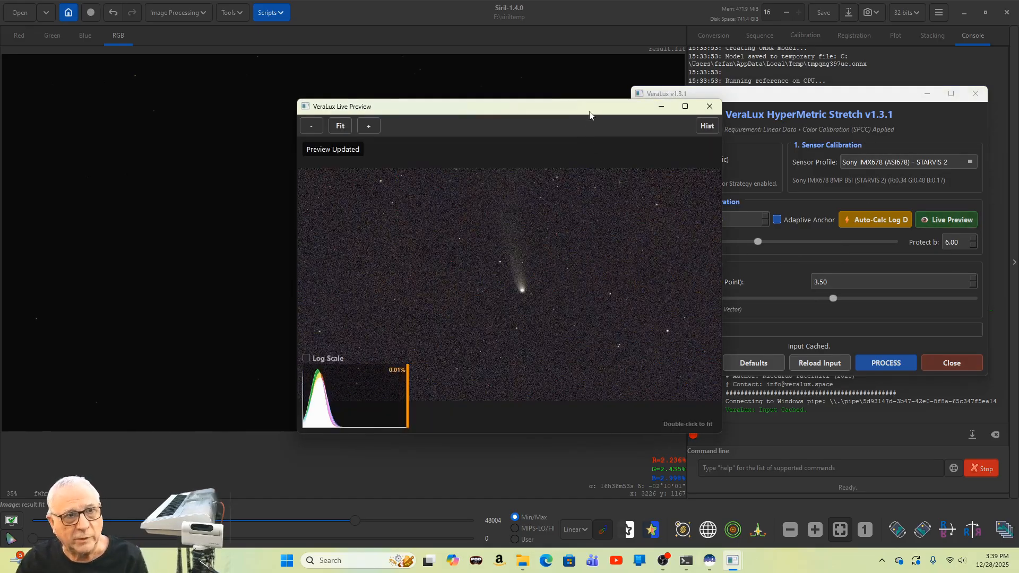
left_click_drag(589, 113, 489, 89)
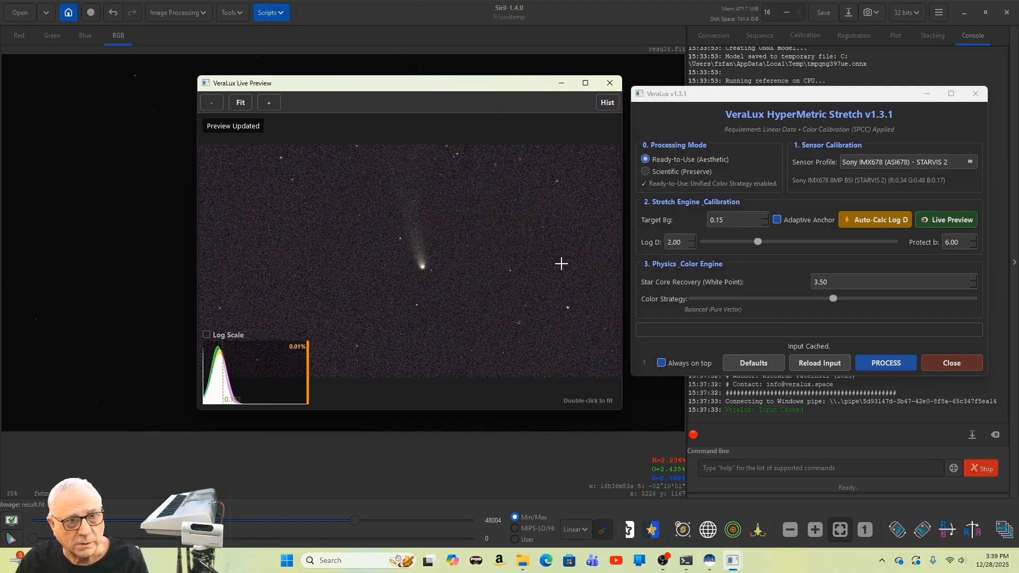
left_click(867, 220)
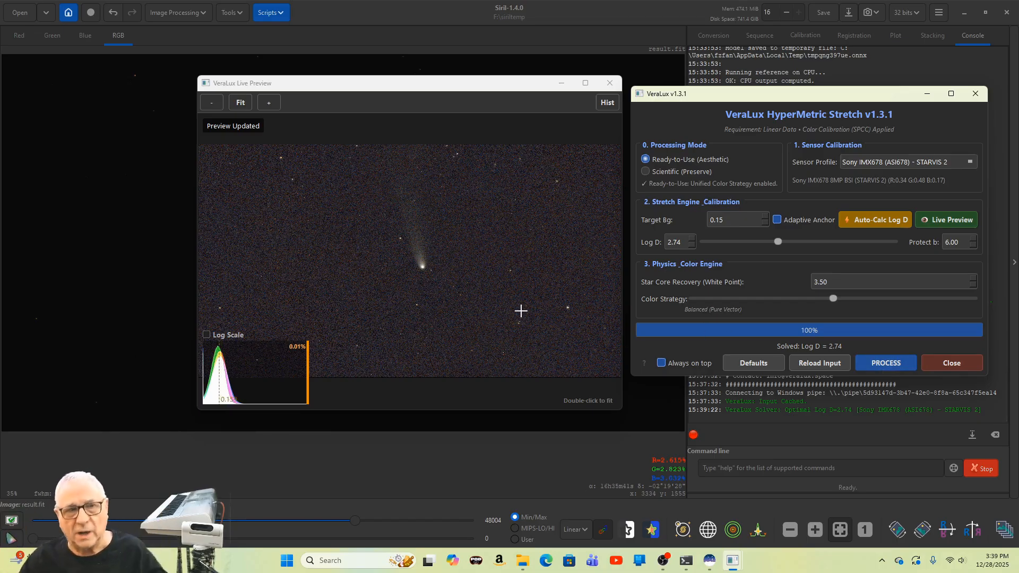
left_click(886, 364)
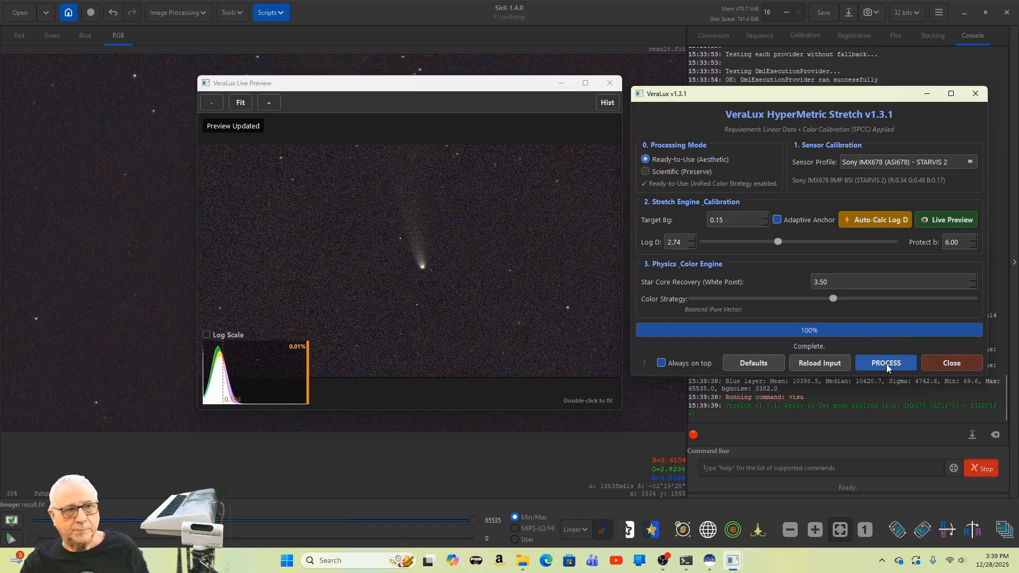
left_click(950, 363)
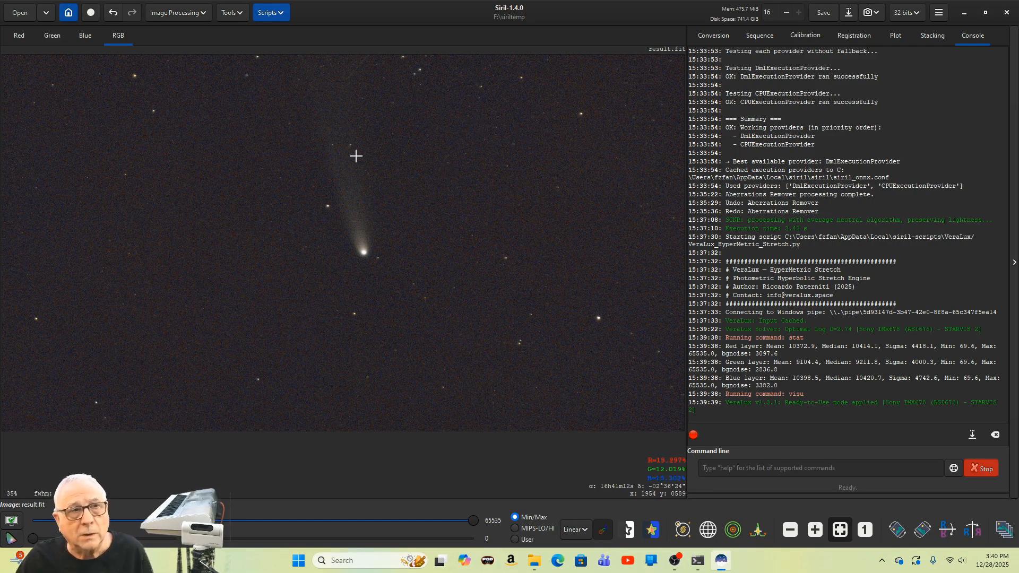
Launch the CosmicClarity_Sharpen Python script and place its settings window clear of the comet
left_click(284, 14)
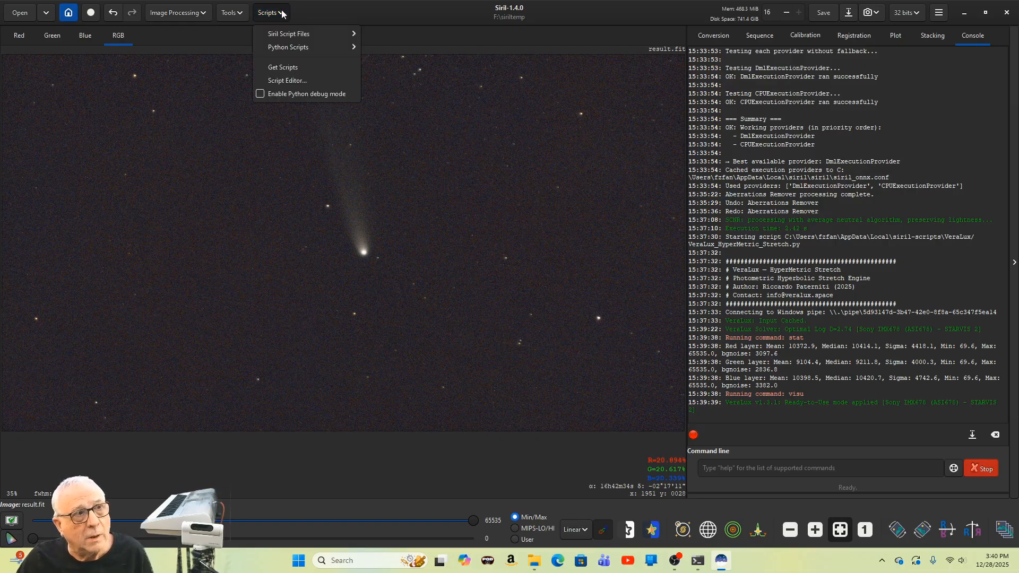
mouse_move(331, 52)
mouse_move(415, 50)
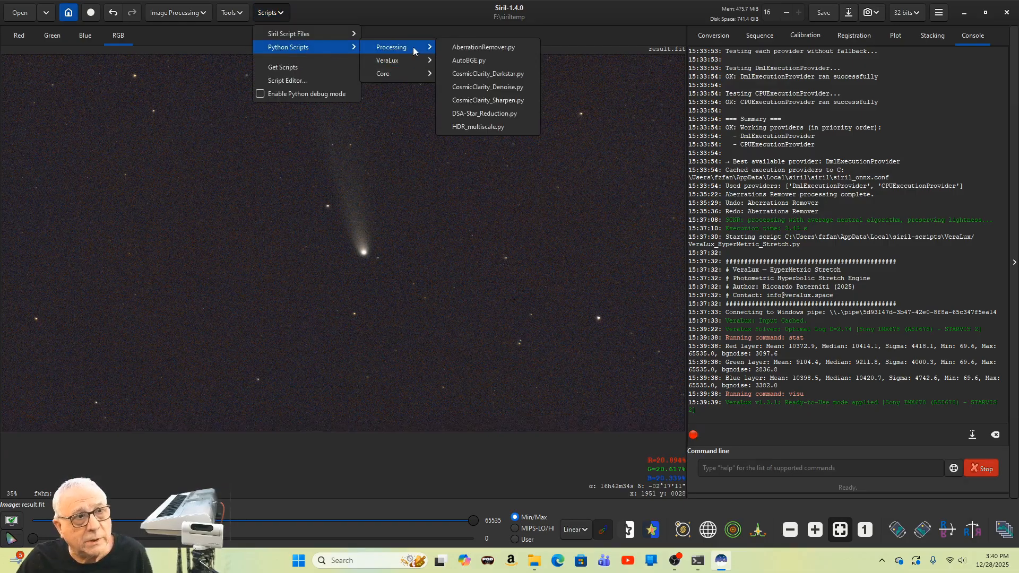
left_click(490, 101)
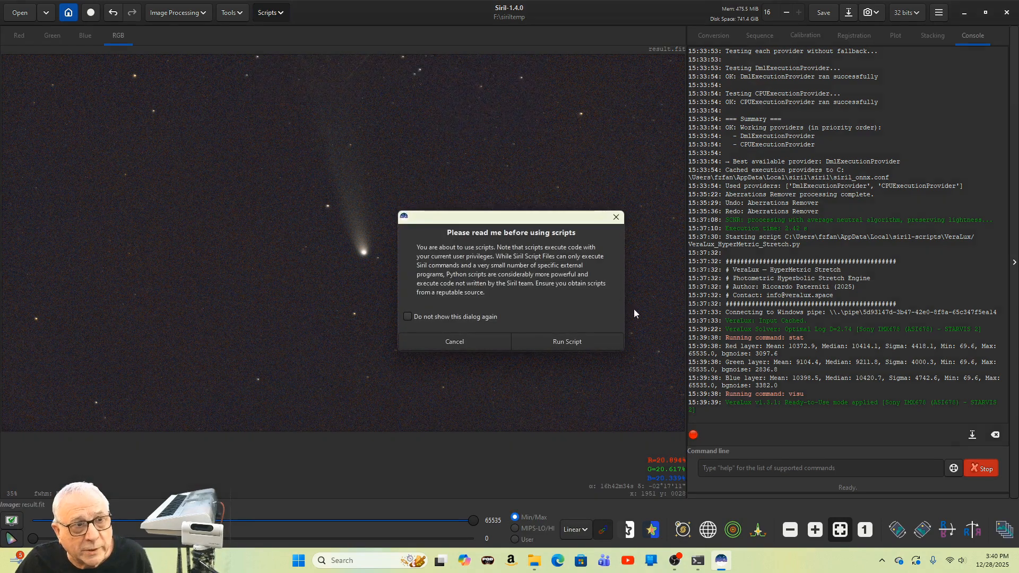
left_click(583, 342)
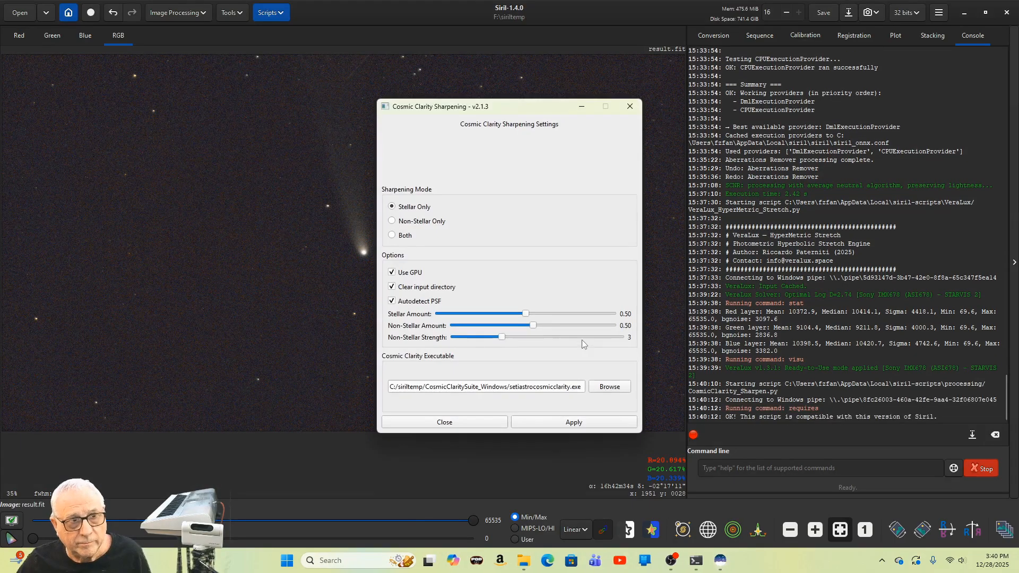
left_click_drag(536, 110, 860, 95)
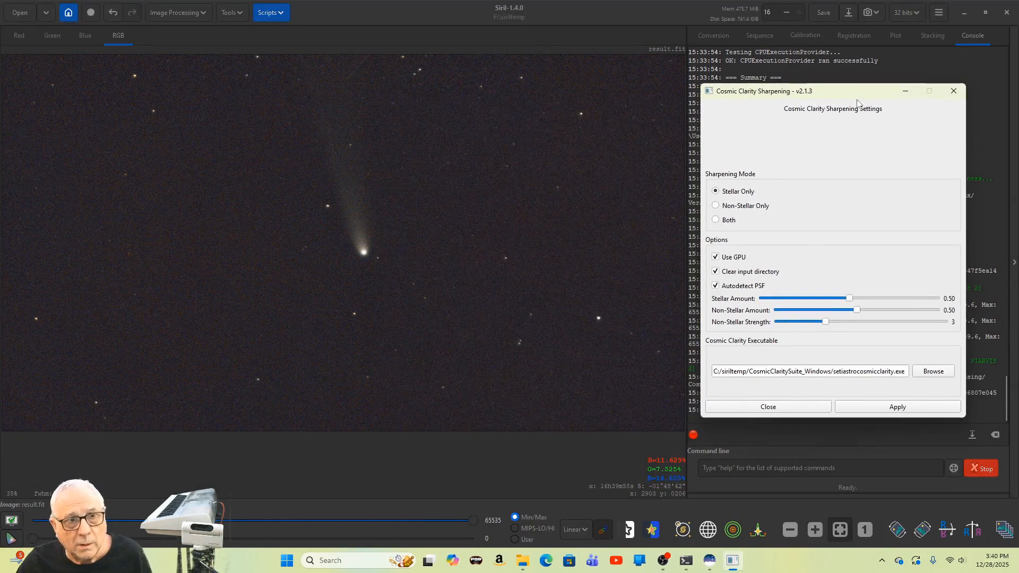
Sharpen the image in Both mode with stellar amount 0.56, non-stellar amount 0.65 and non-stellar strength 6
left_click(716, 220)
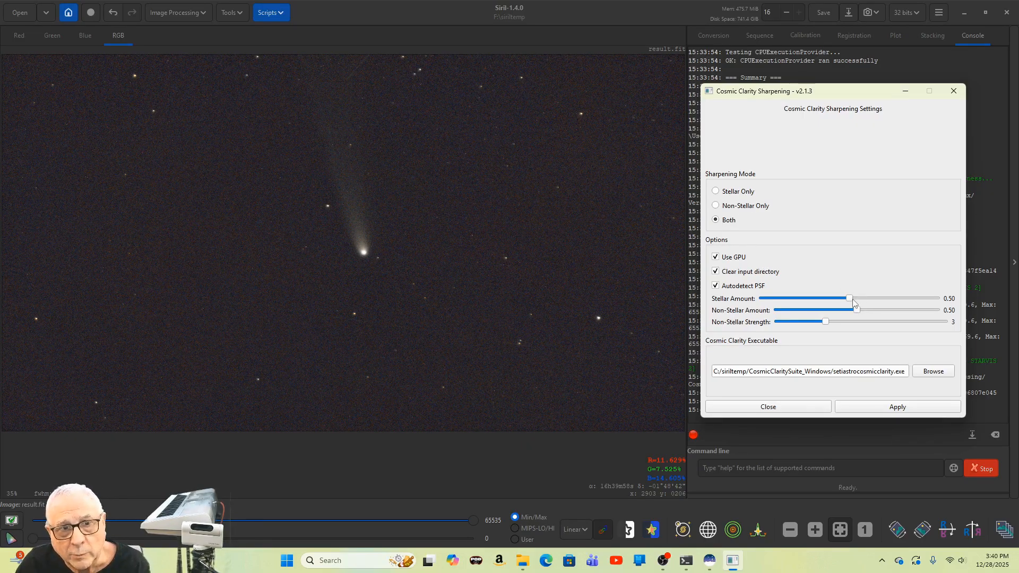
left_click_drag(849, 298, 859, 299)
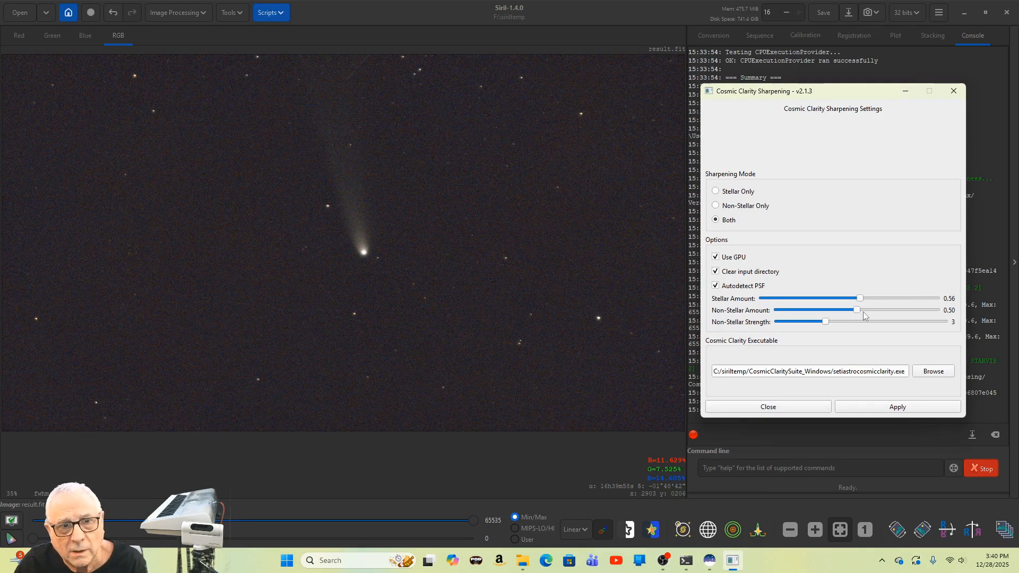
left_click_drag(862, 313, 874, 315)
scroll(873, 310, "up", 3)
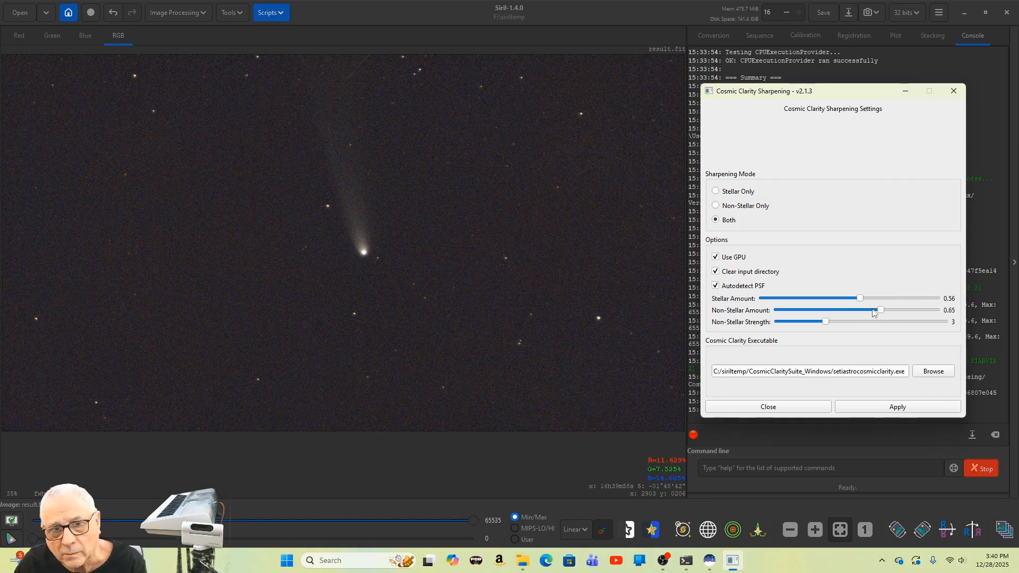
scroll(873, 312, "down", 1)
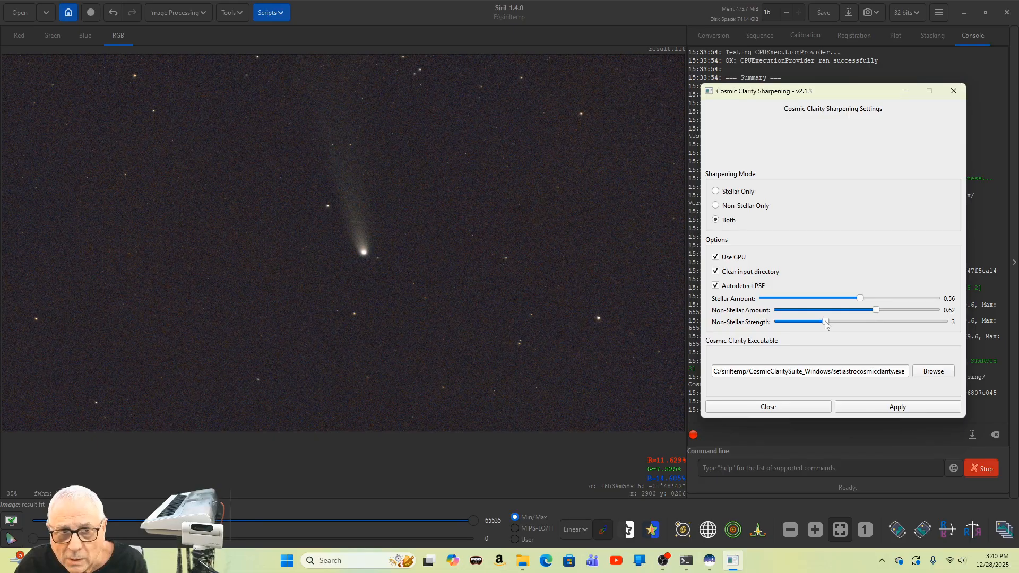
left_click_drag(826, 322, 897, 328)
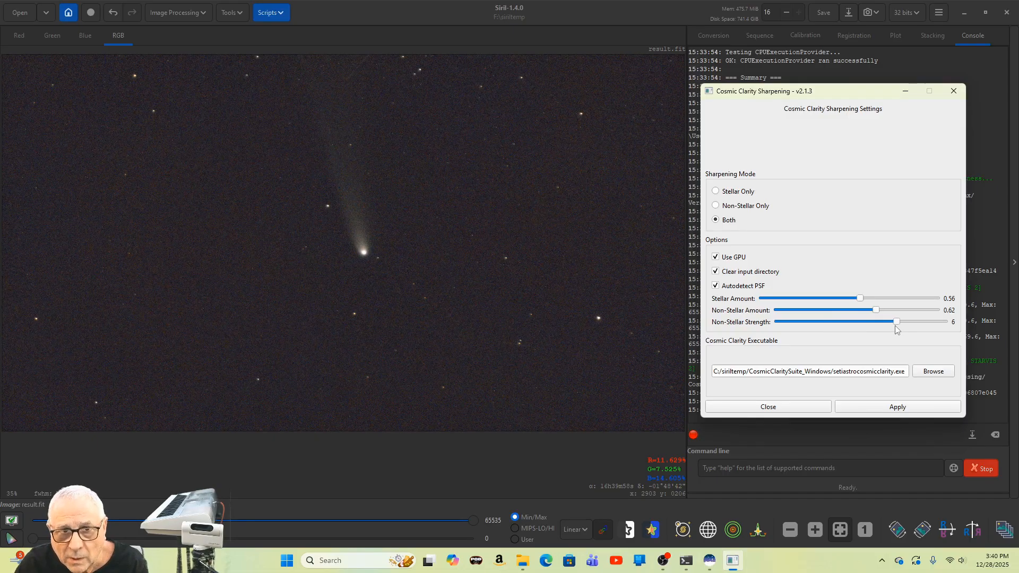
scroll(877, 313, "up", 1)
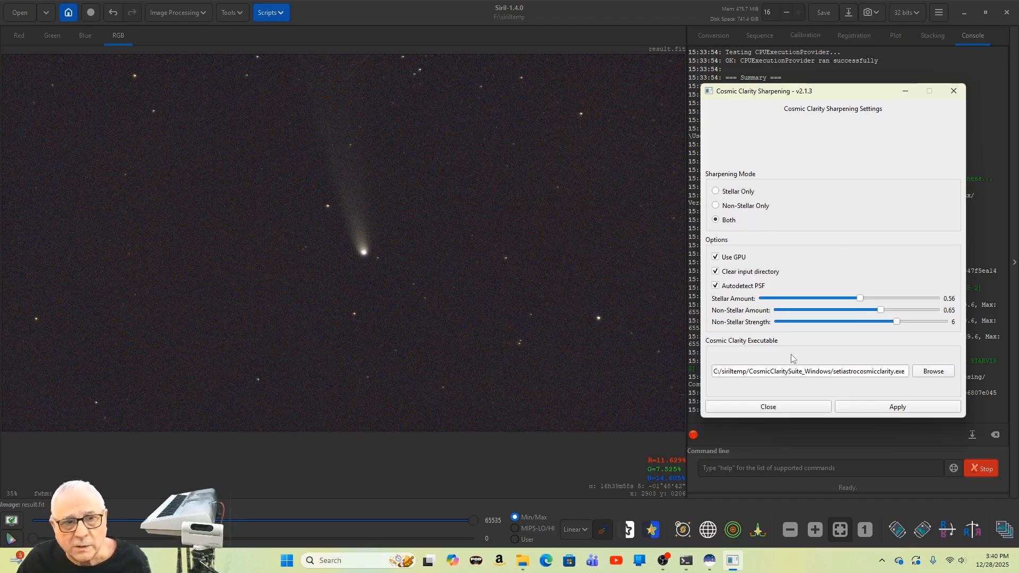
left_click(895, 408)
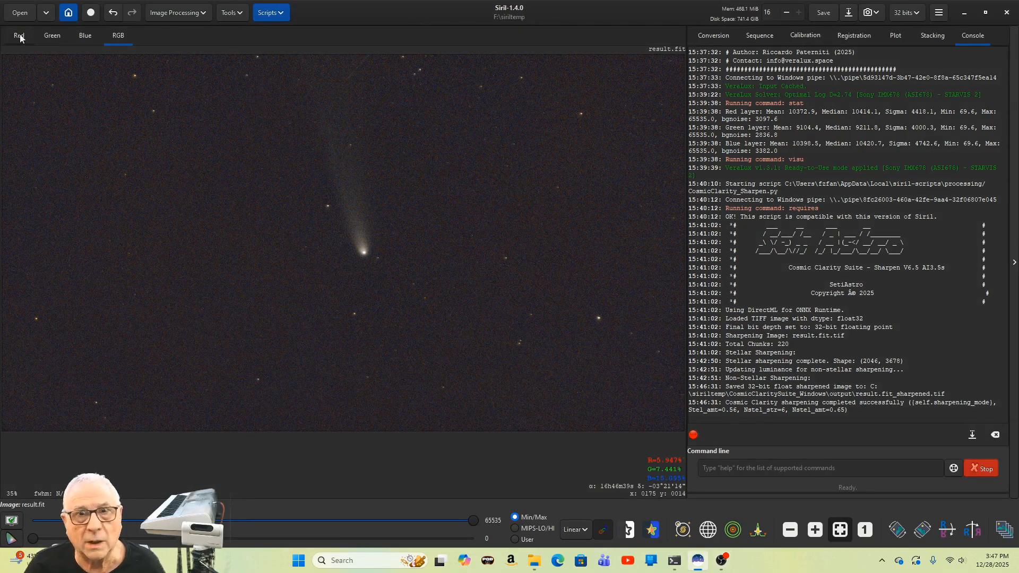
Undo and redo the Cosmic Clarity sharpening to compare the comet's head and tail up close before and after
left_click(114, 13)
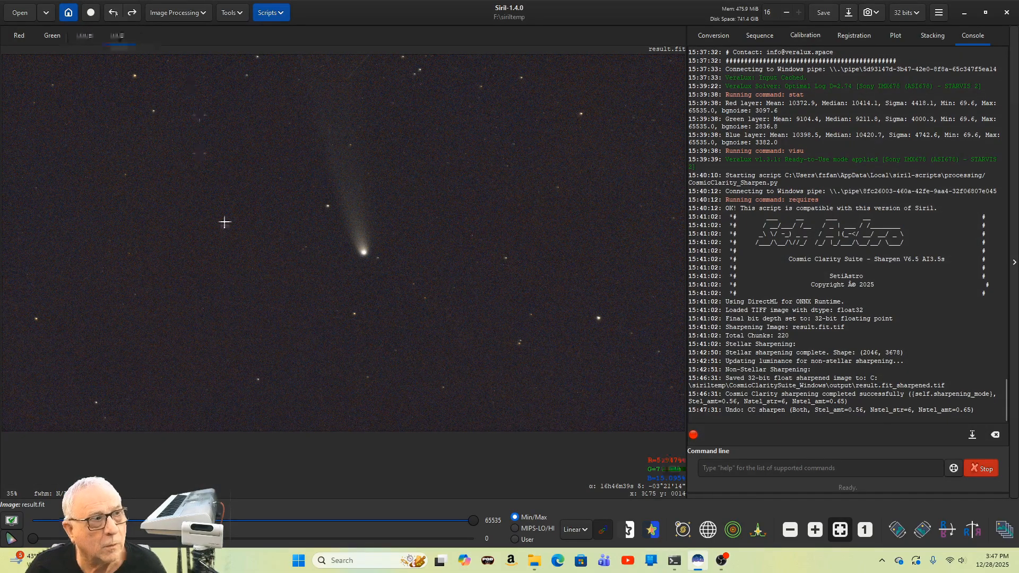
scroll(288, 190, "up", 1)
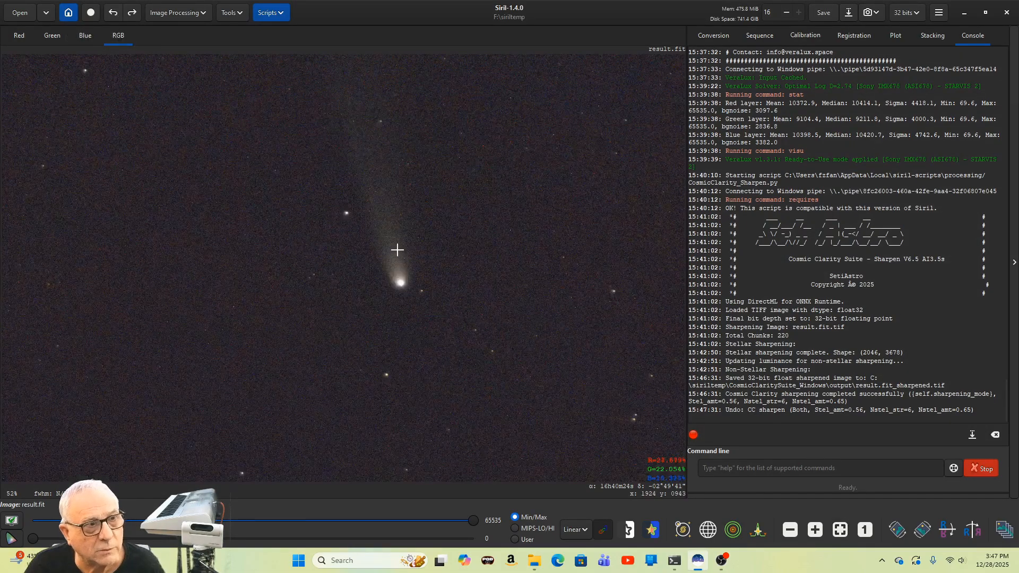
scroll(397, 250, "up", 1)
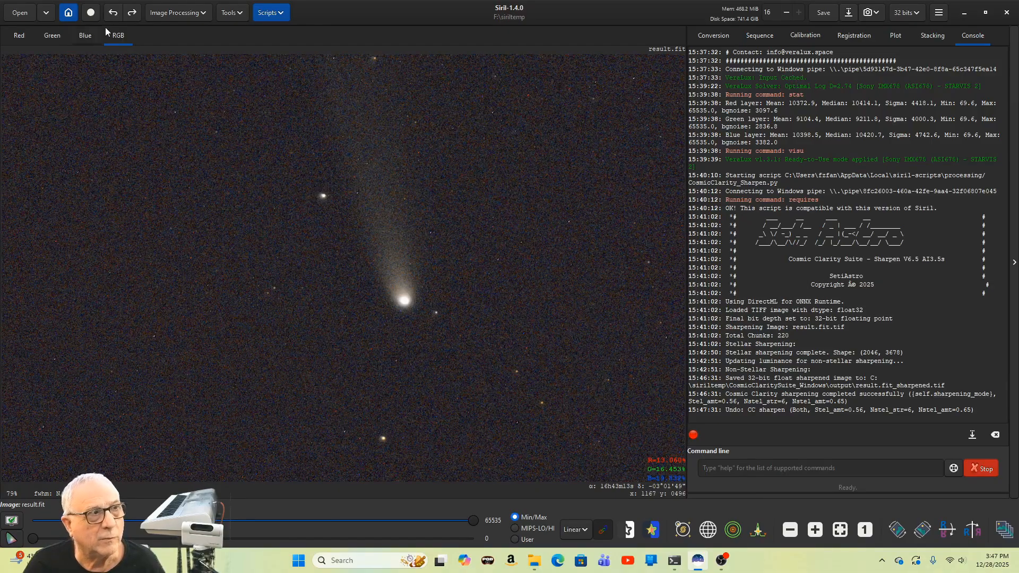
left_click(132, 14)
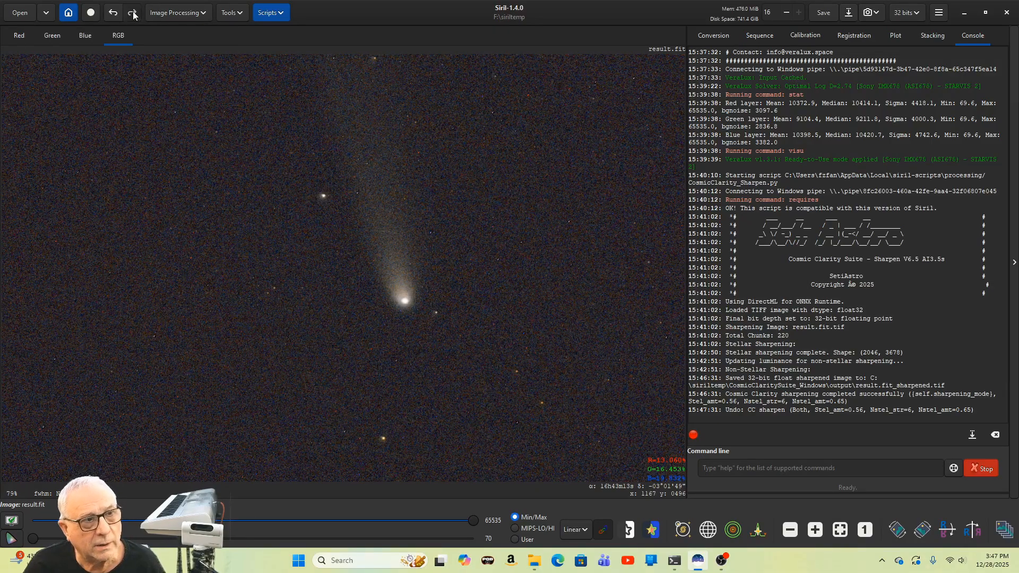
left_click(133, 13)
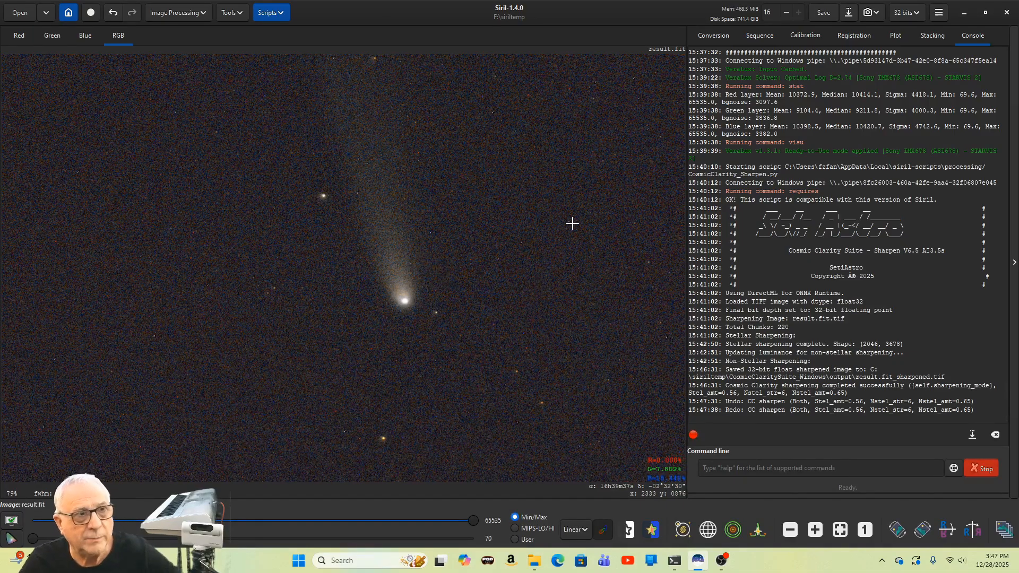
left_click(837, 532)
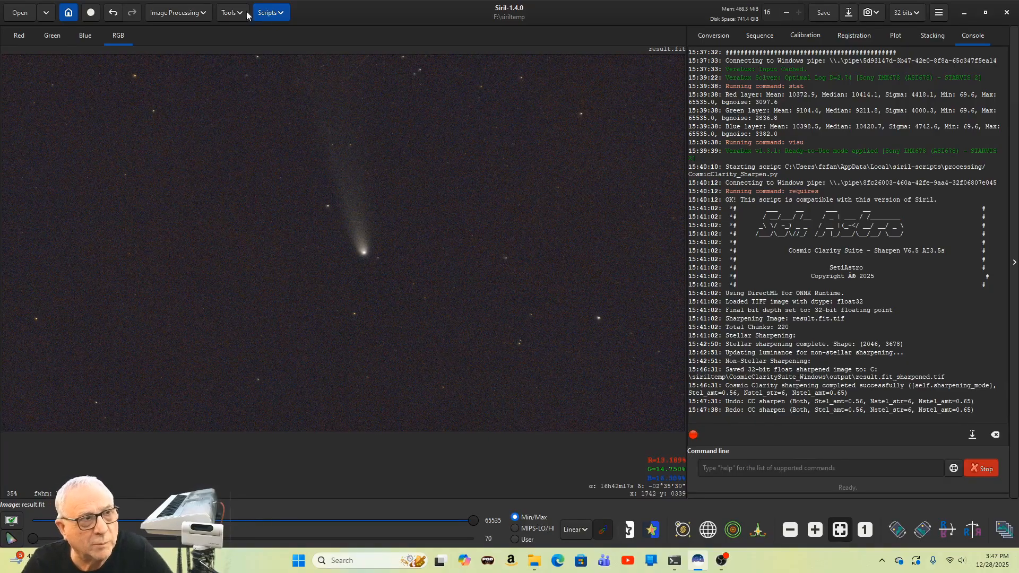
Launch the HDR_multiscale Python script and accept its script warning
left_click(281, 13)
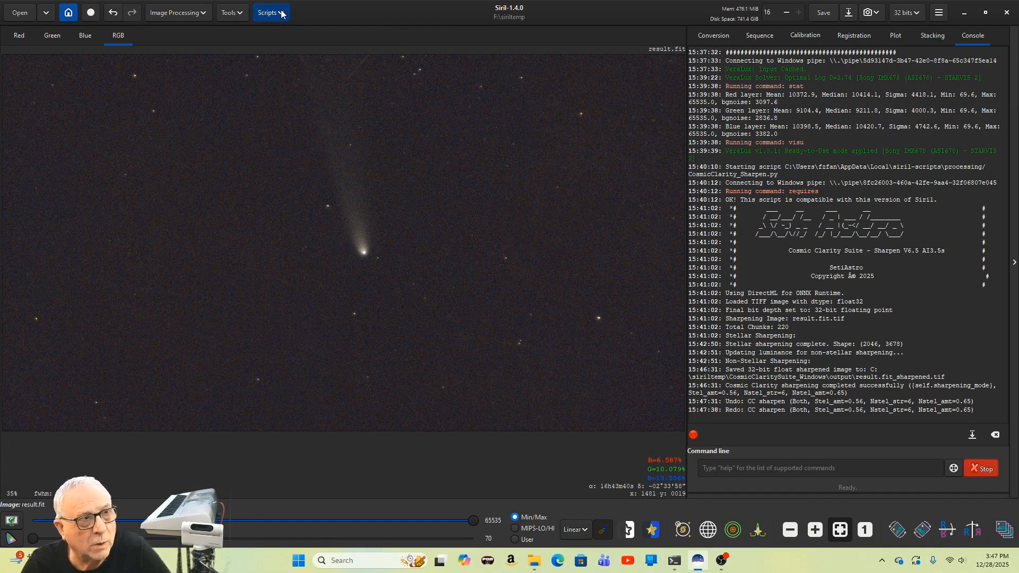
mouse_move(291, 51)
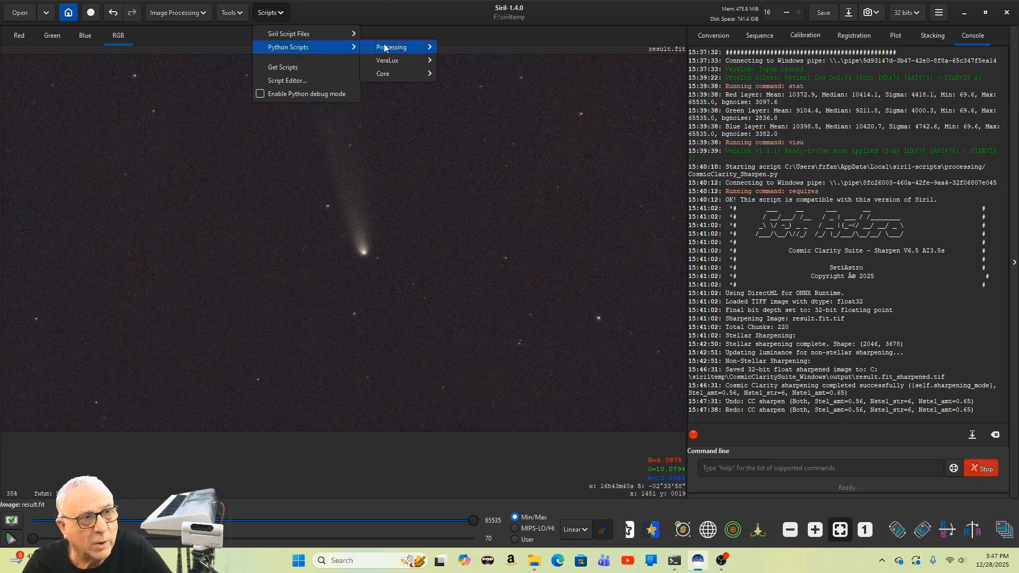
mouse_move(391, 47)
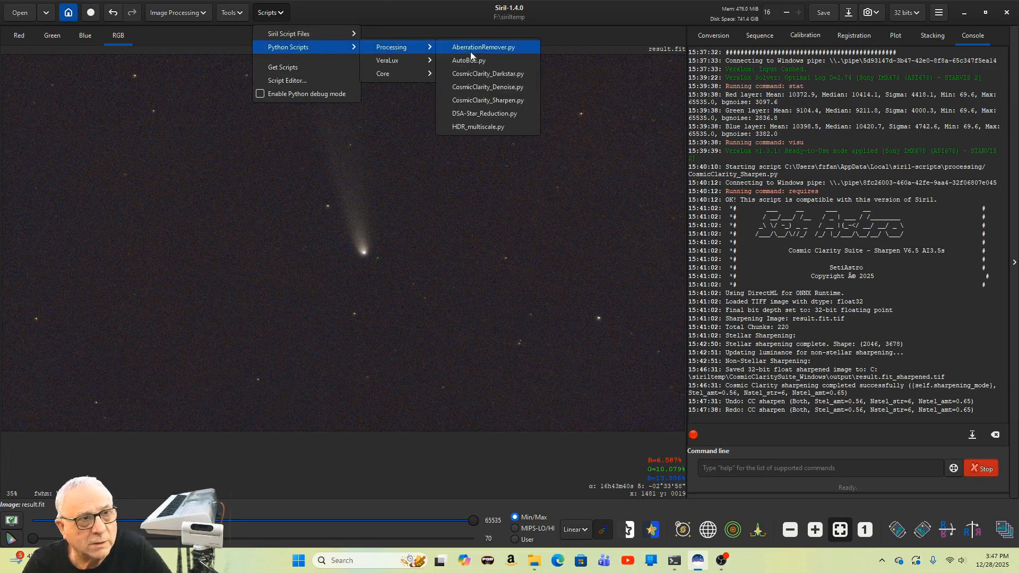
left_click(489, 126)
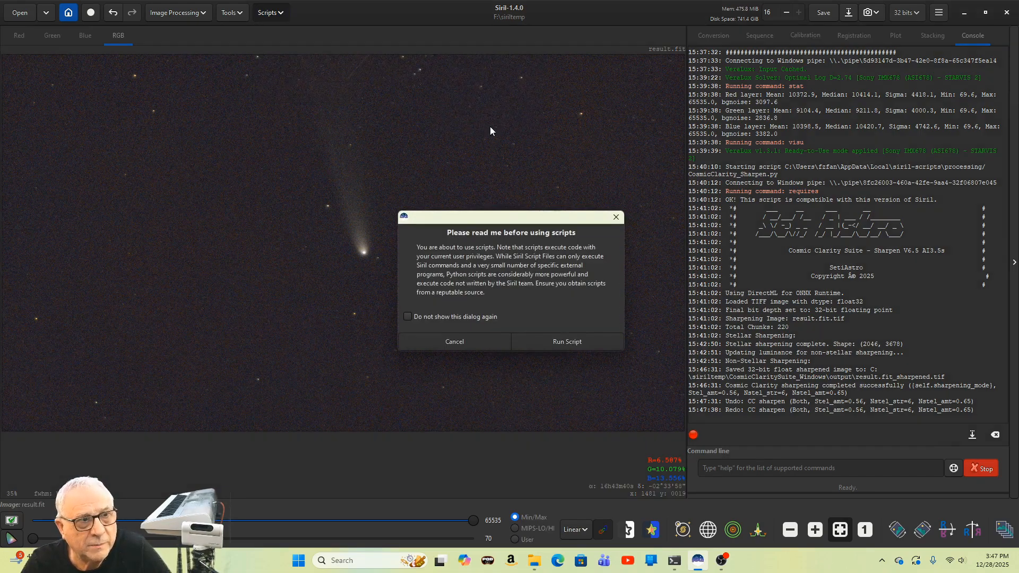
left_click(594, 345)
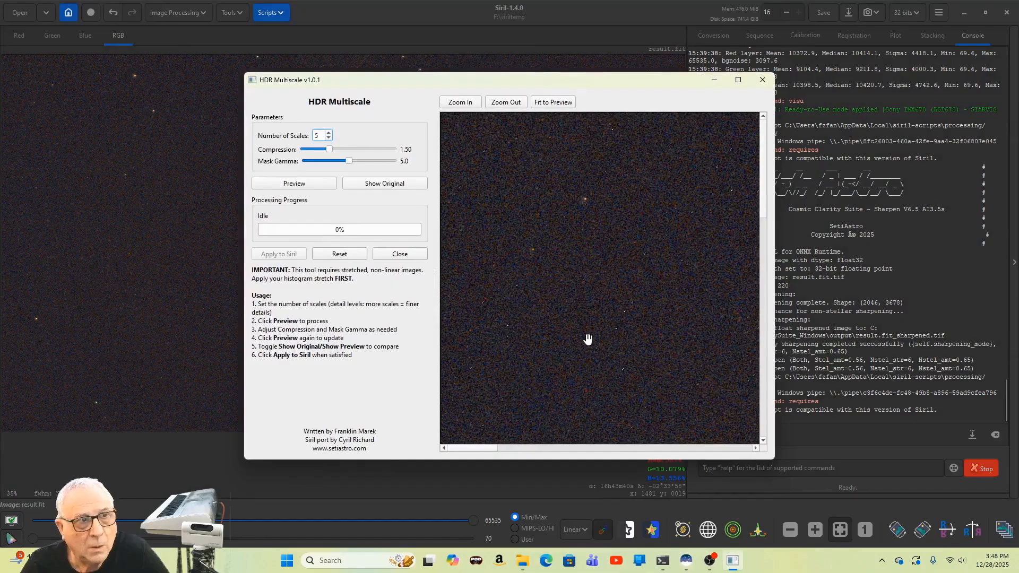
Set the number of scales to 2 and generate the HDR preview with compression 1.50 and mask gamma 5.0
left_click(555, 102)
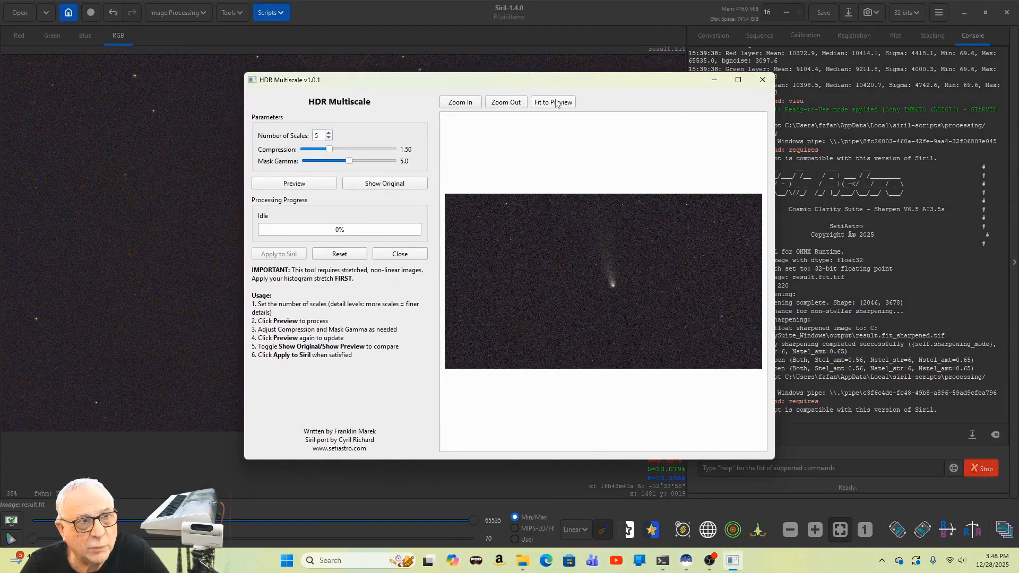
scroll(607, 265, "up", 1)
scroll(630, 261, "up", 1)
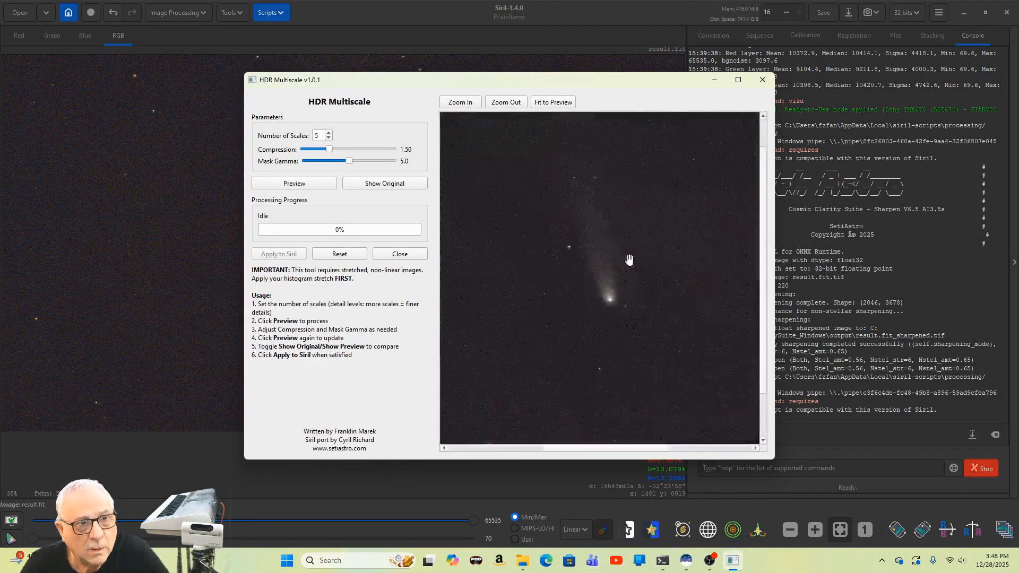
scroll(628, 259, "up", 2)
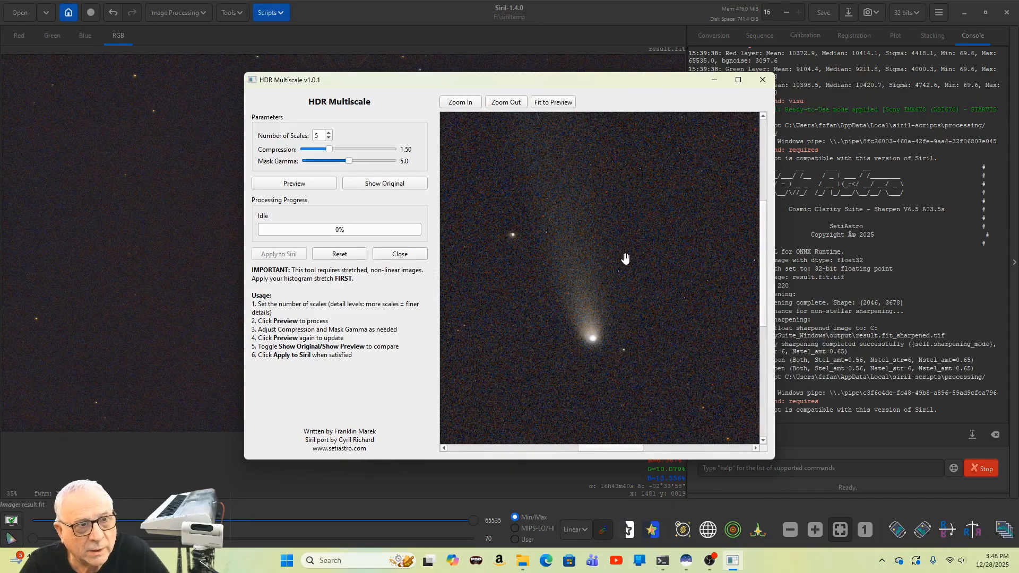
mouse_move(628, 268)
left_mouse_down()
mouse_move(641, 271)
mouse_move(633, 262)
left_mouse_up()
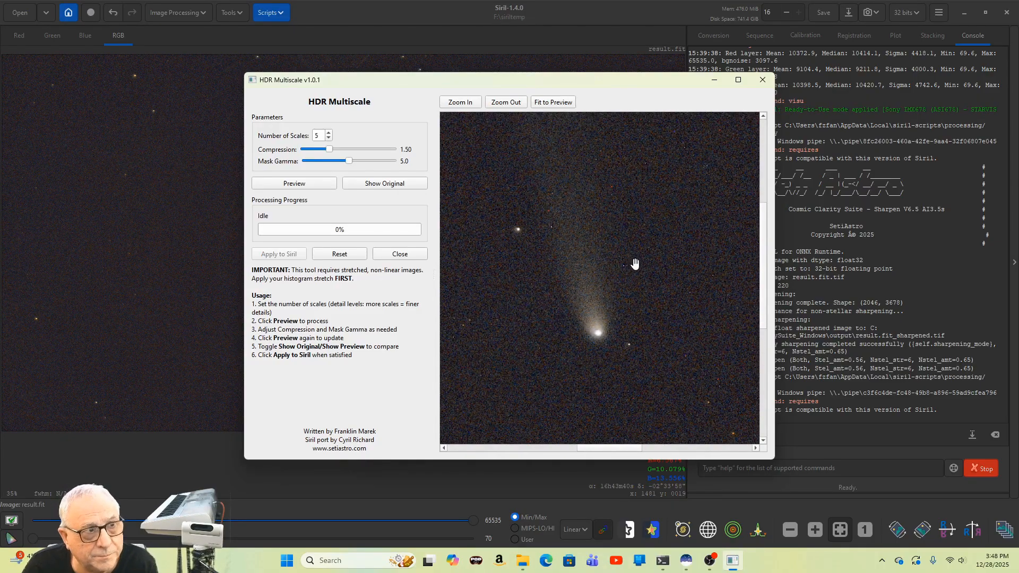
left_click(328, 138)
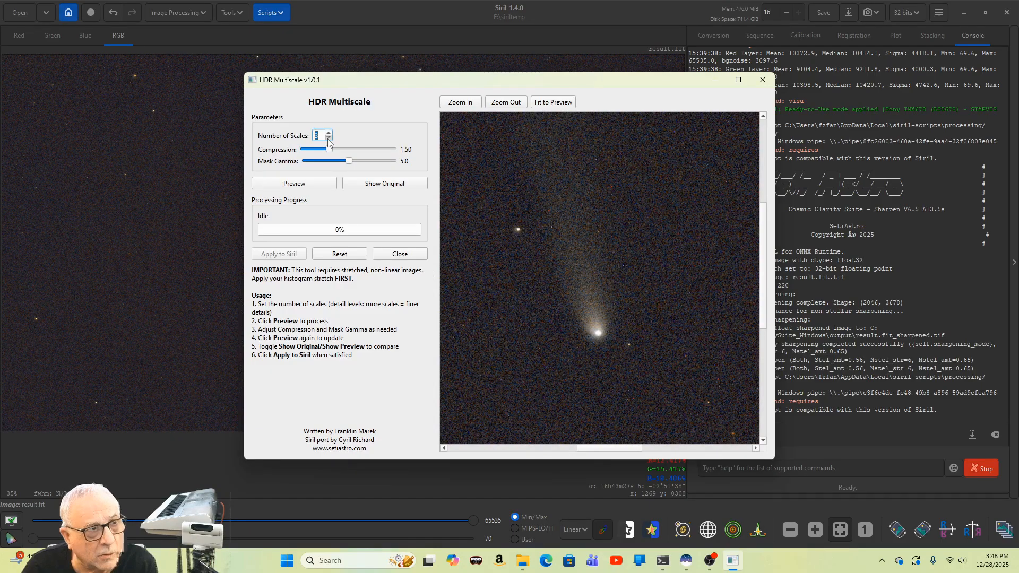
left_click(302, 189)
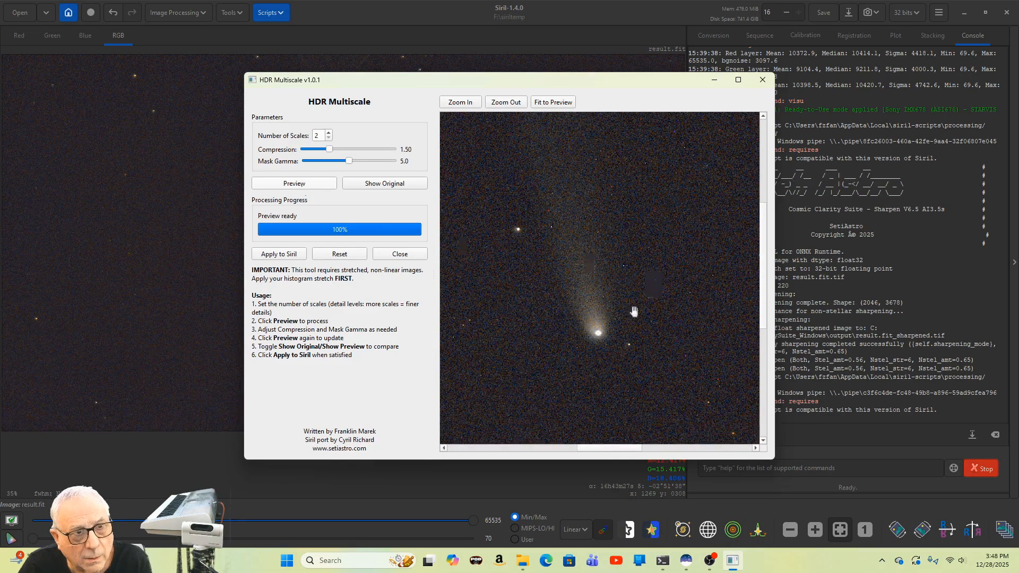
Compare the HDR preview with the original image around the comet's head
scroll(631, 249, "up", 3)
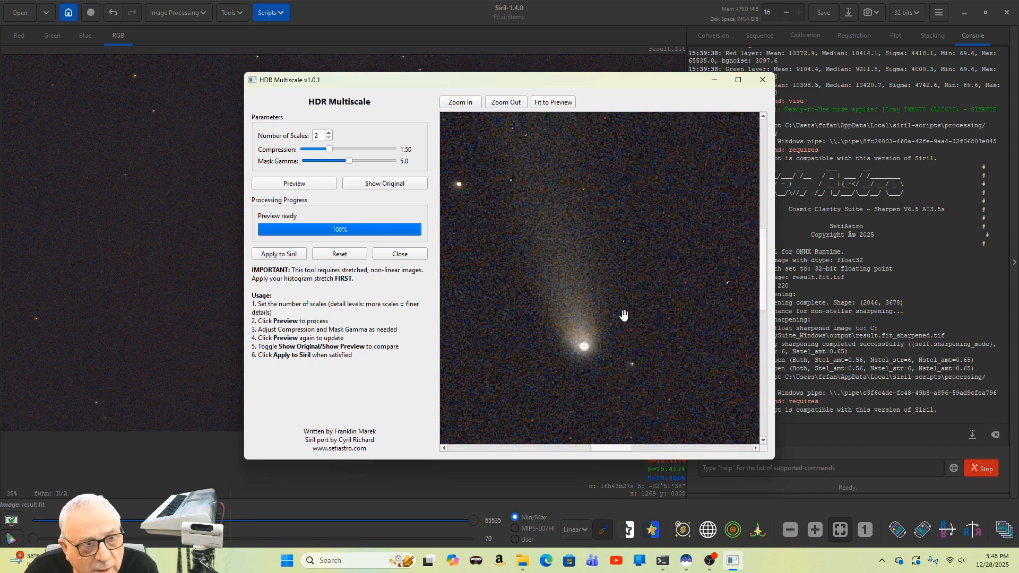
scroll(635, 244, "up", 2)
scroll(642, 289, "up", 2)
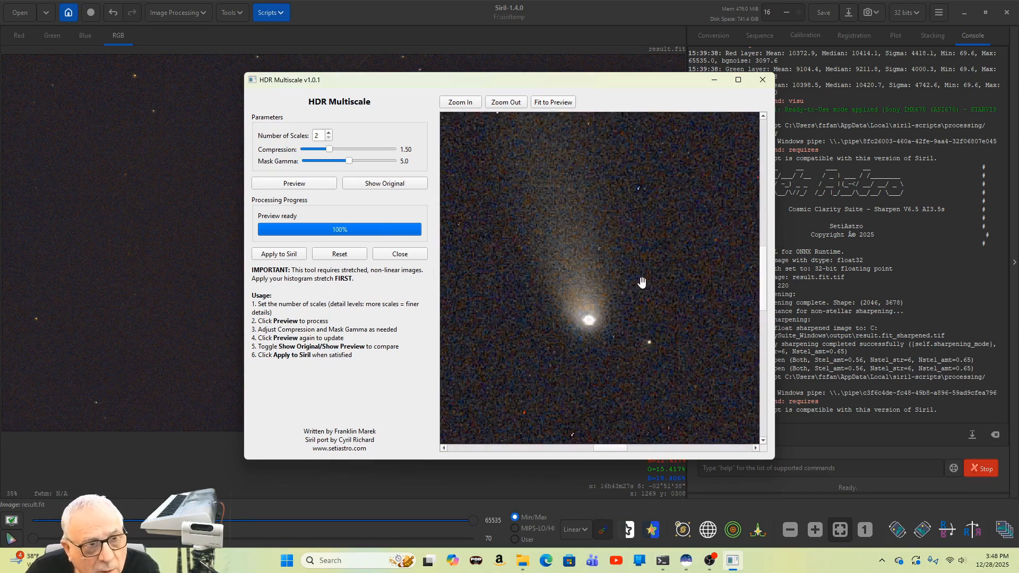
left_click(393, 184)
left_click(393, 184)
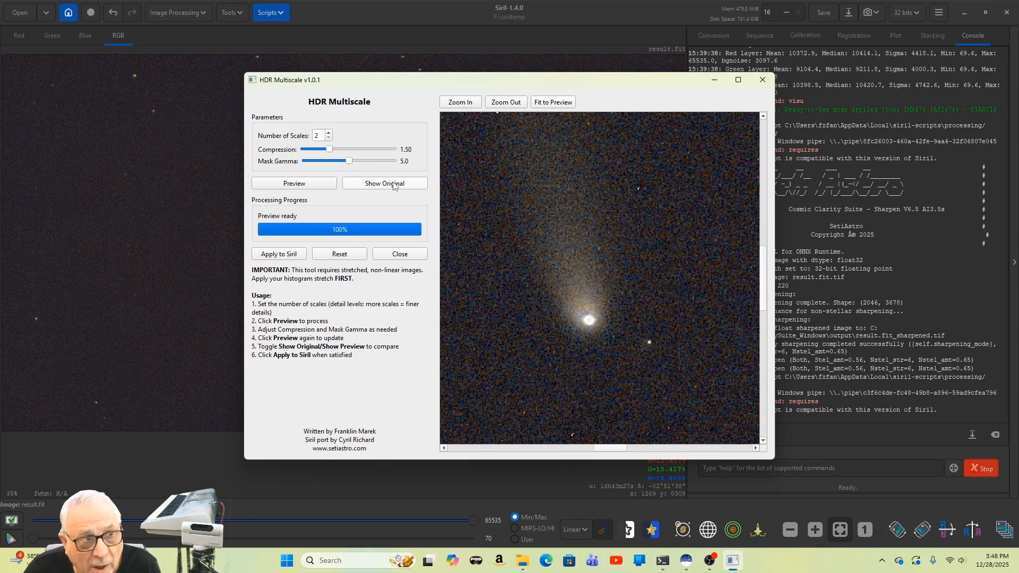
left_click(393, 184)
left_click(393, 184)
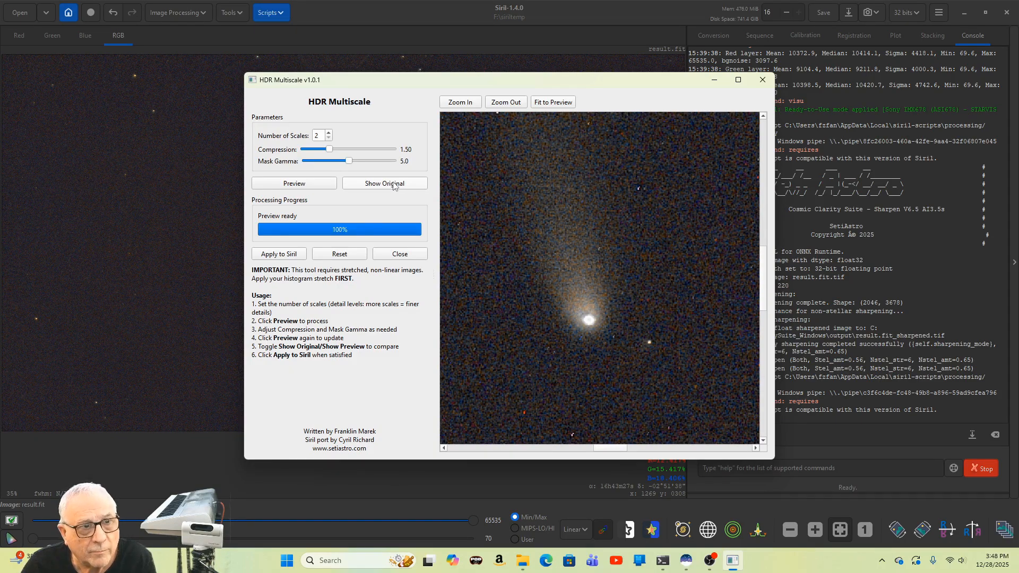
Apply the HDR Multiscale result to the image and close the script
left_click(279, 254)
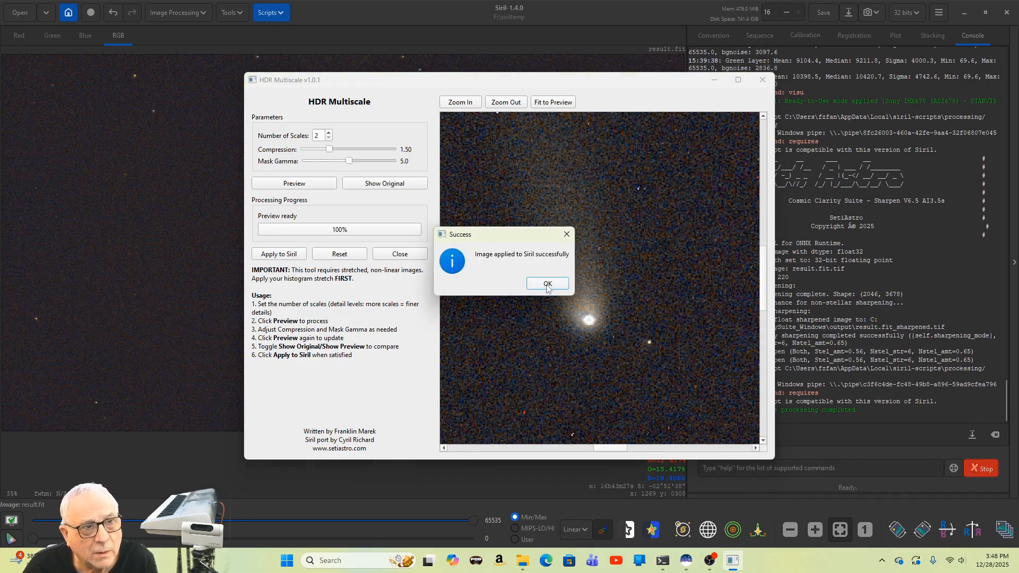
left_click(547, 284)
left_click(763, 79)
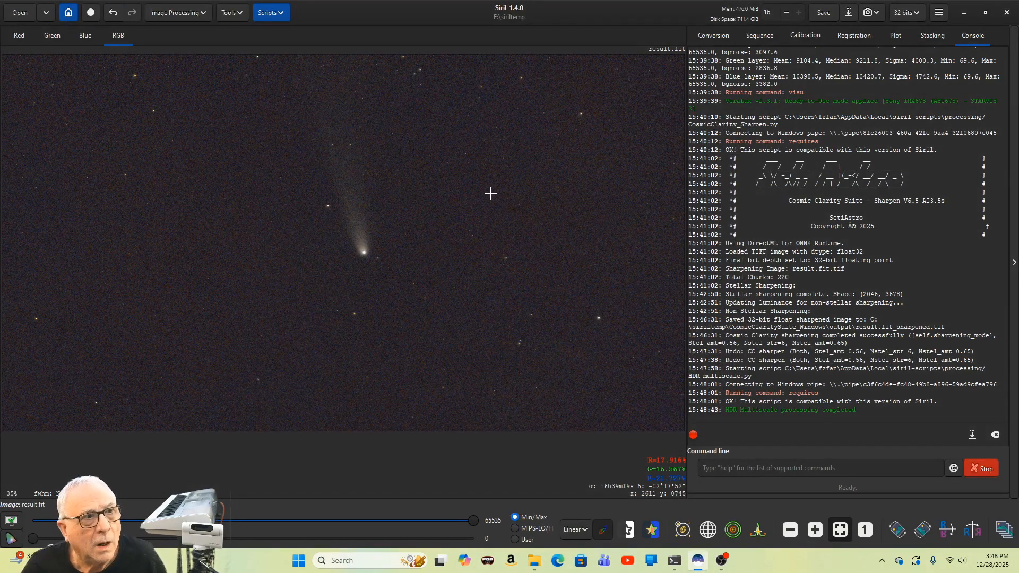
Launch the CosmicClarity_Denoise Python script and place its settings window clear of the comet
left_click(279, 12)
mouse_move(350, 48)
mouse_move(430, 45)
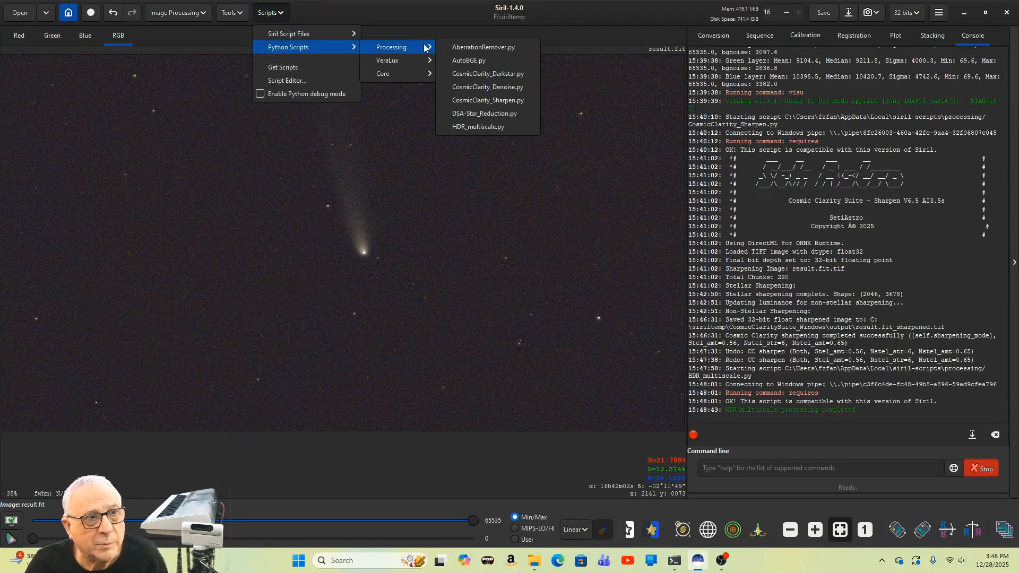
left_click(498, 89)
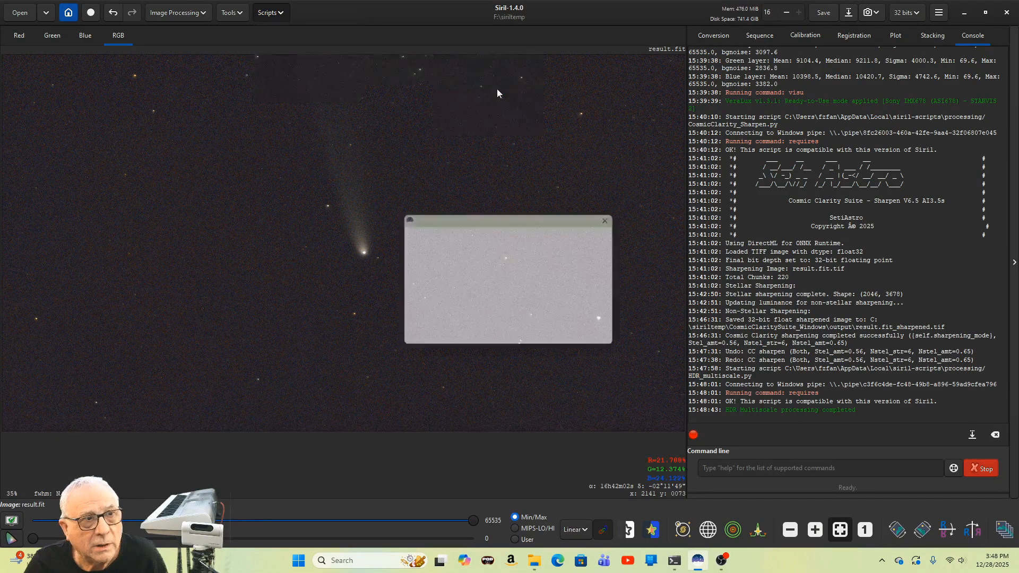
left_click(570, 342)
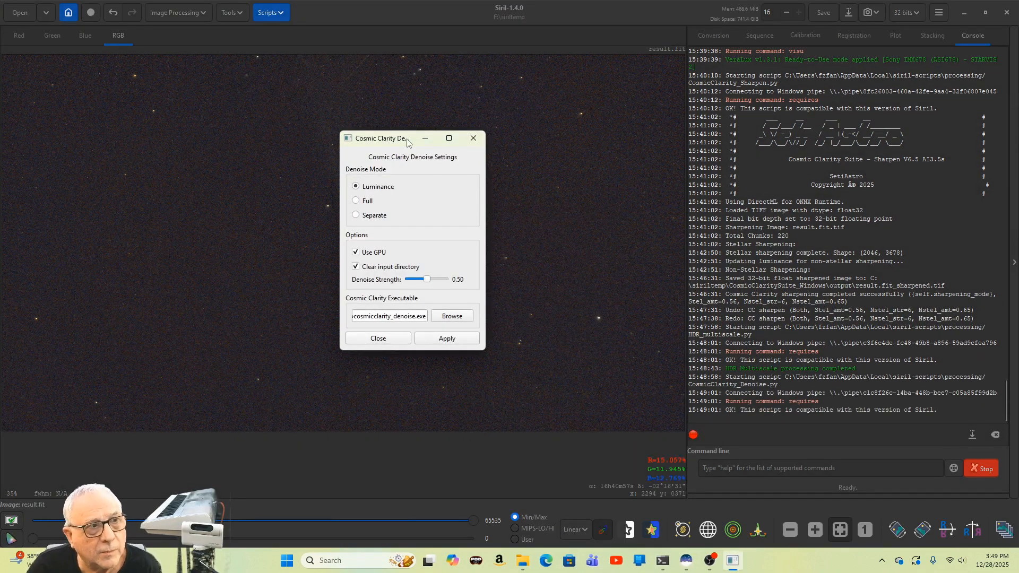
left_click_drag(408, 140, 817, 151)
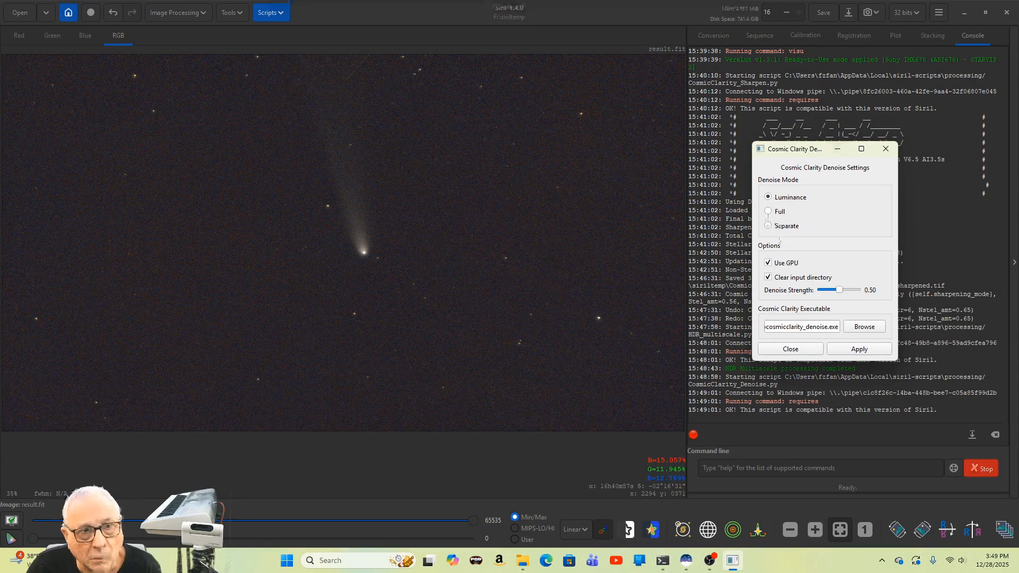
Denoise the image in Full mode at strength 0.56, and undo and redo the result to compare it with the original
left_click(772, 213)
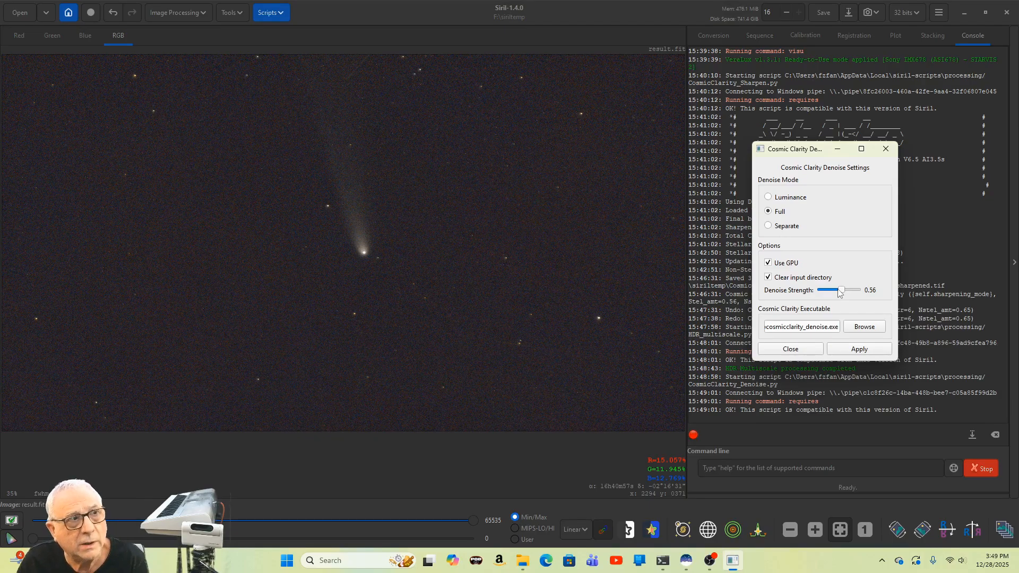
left_click(866, 350)
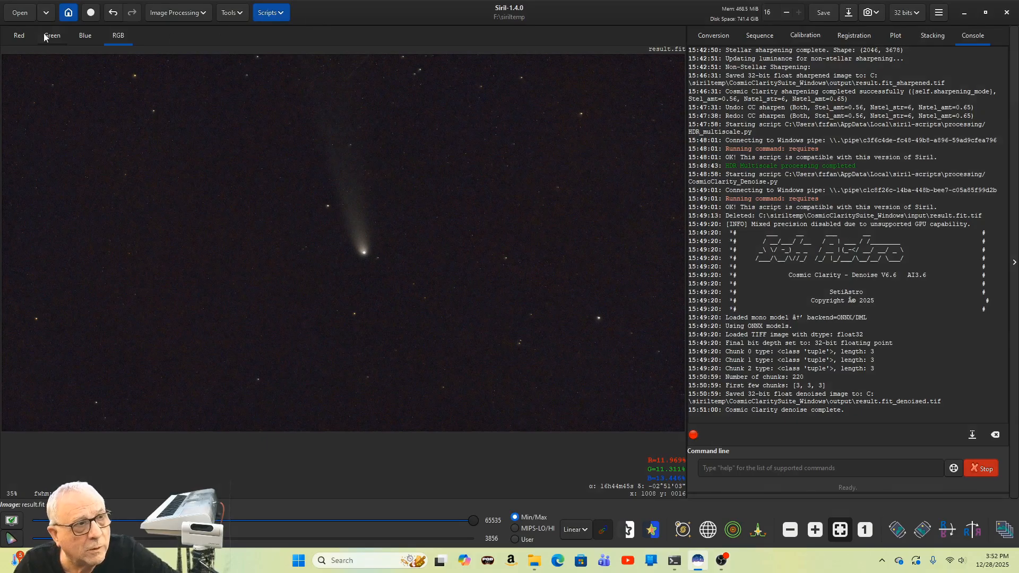
left_click(111, 15)
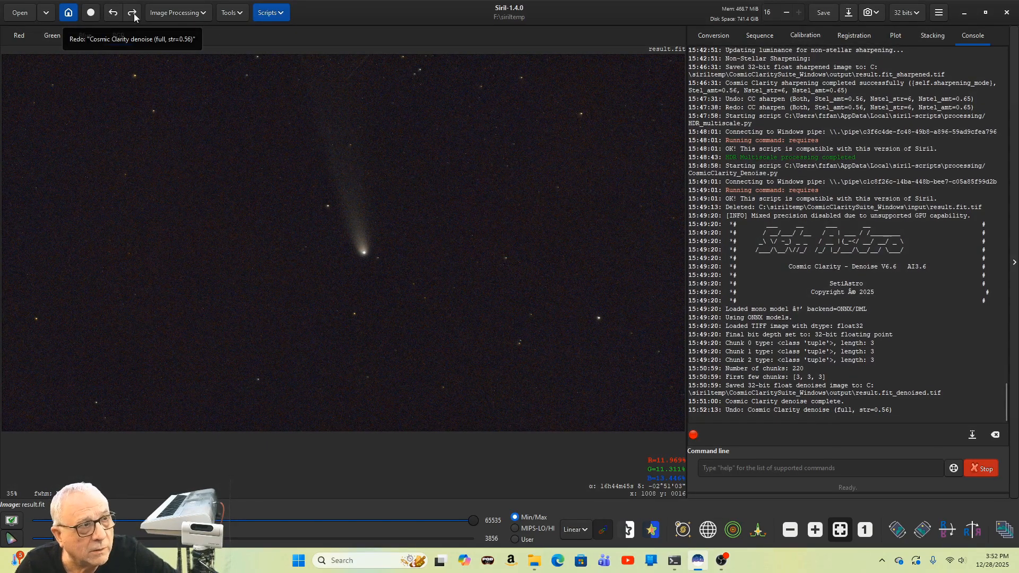
left_click(132, 13)
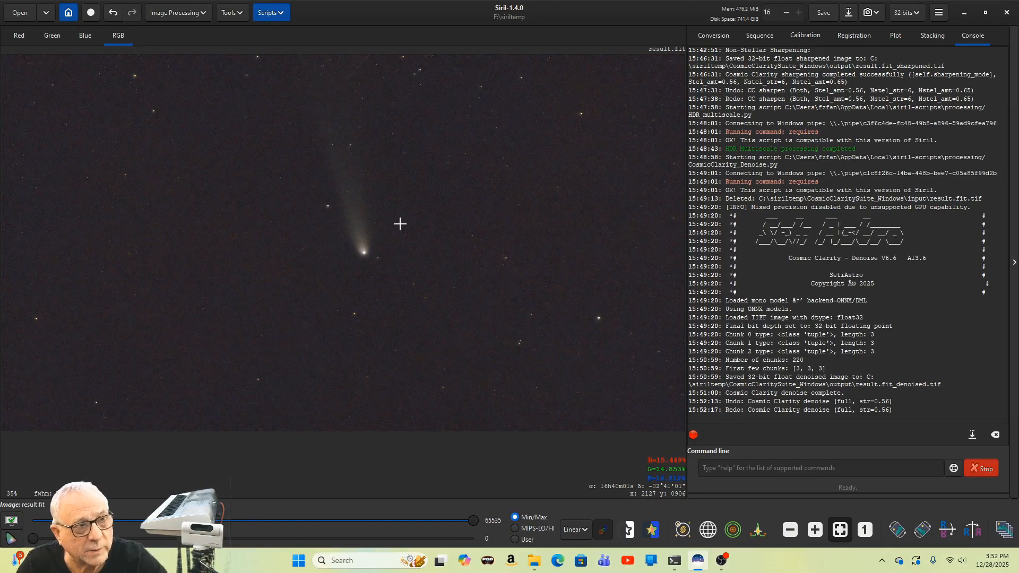
Compare the comet's head and tail up close with and without the denoising, keeping the denoised version
scroll(400, 224, "up", 3)
left_click_drag(347, 293, 382, 300)
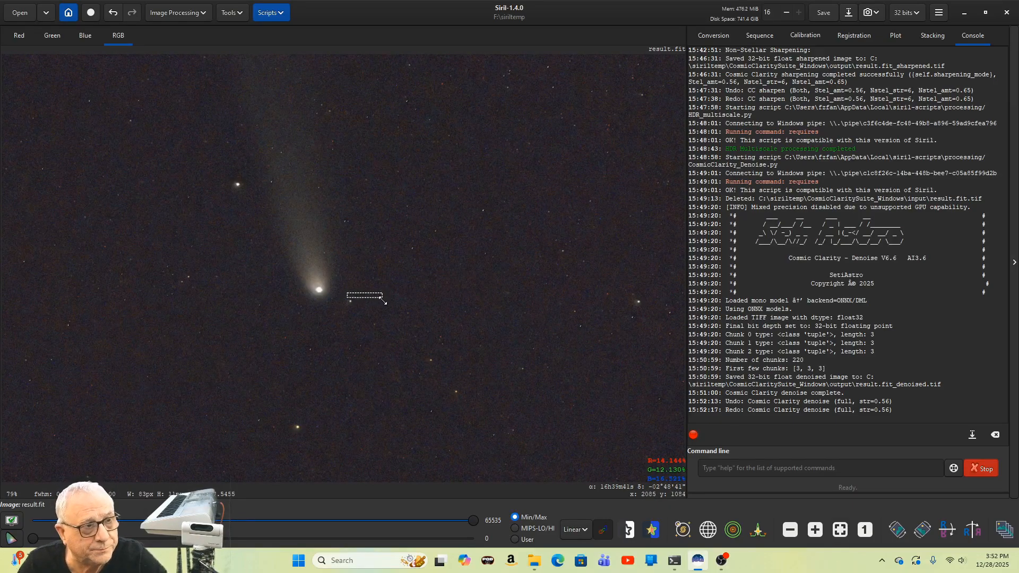
scroll(307, 309, "up", 1)
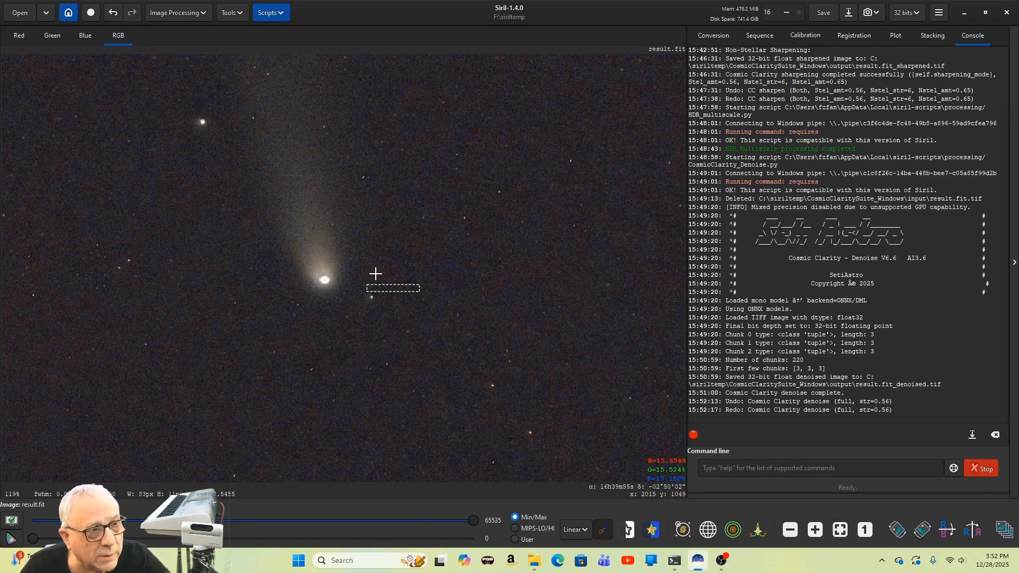
left_click(483, 206)
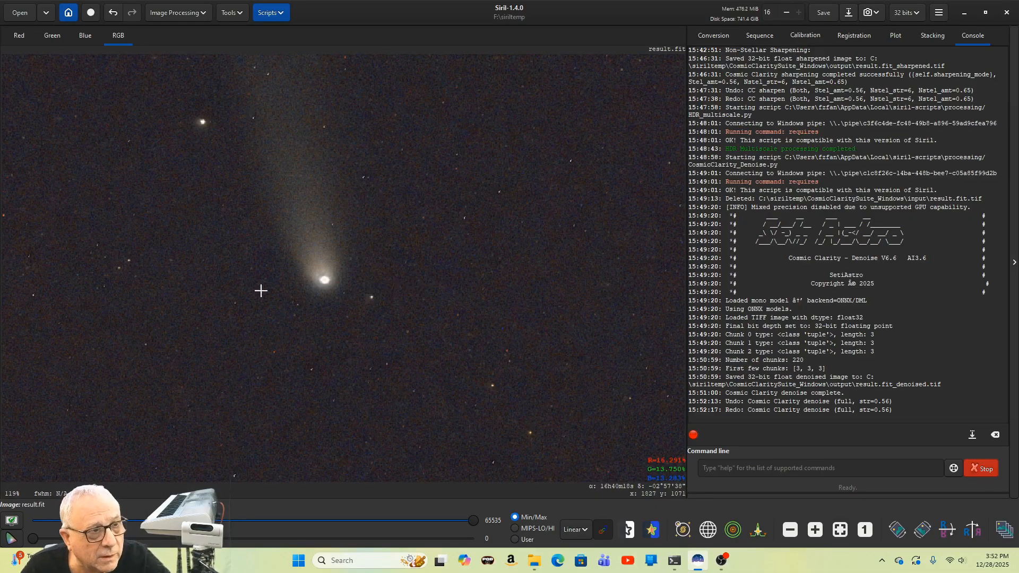
left_click(113, 14)
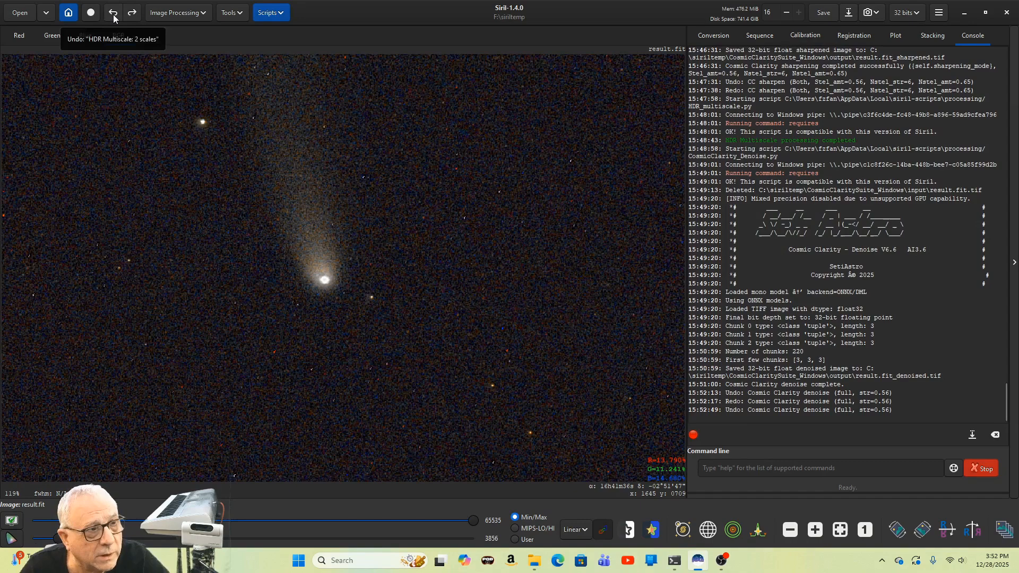
left_click(130, 15)
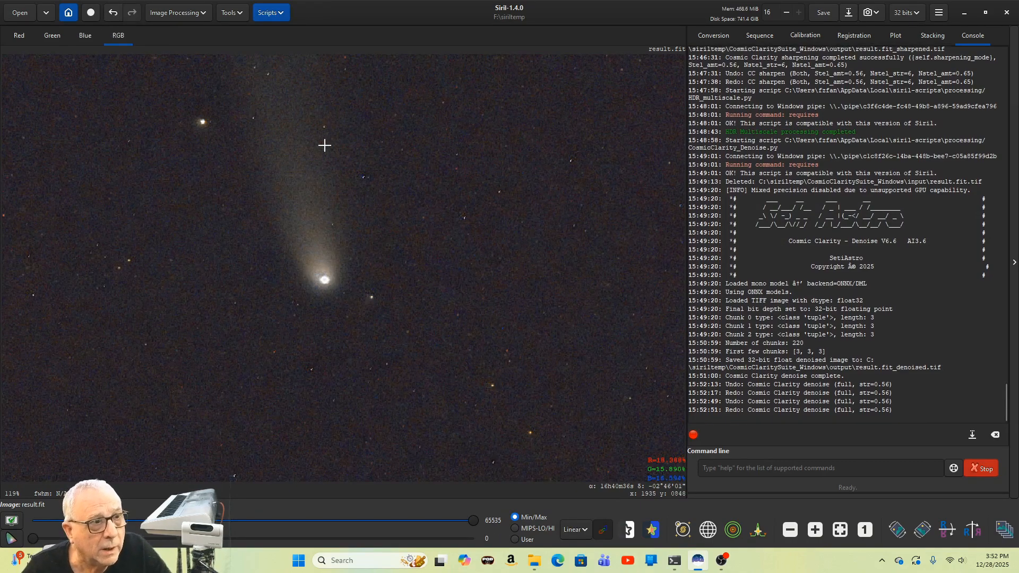
scroll(329, 152, "down", 2)
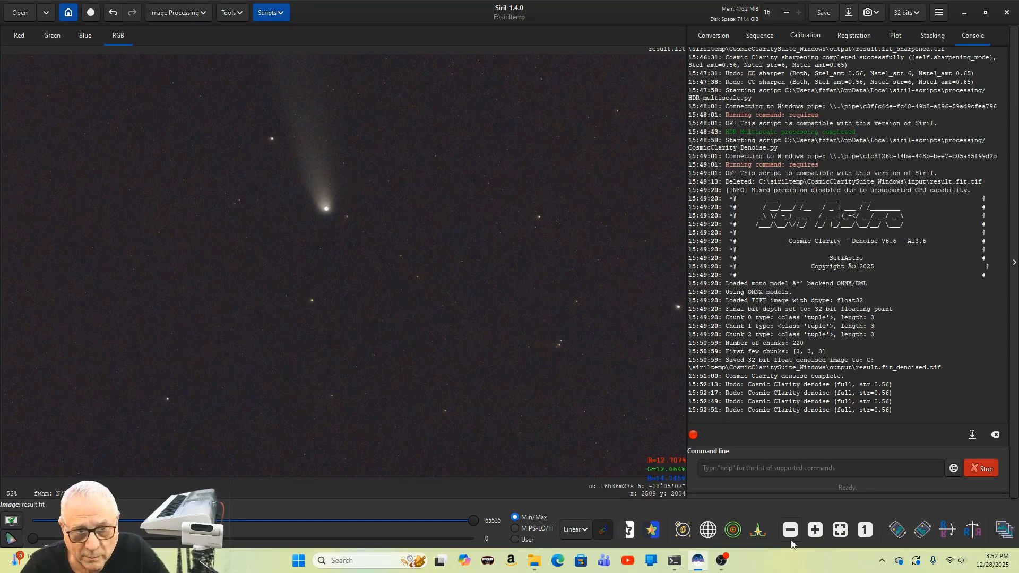
left_click(840, 531)
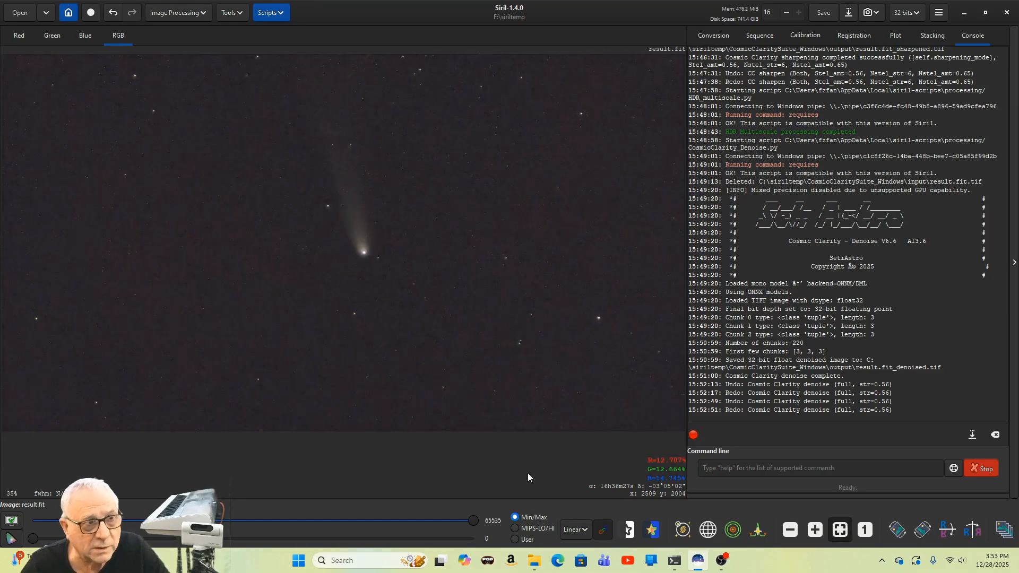
Start a Curves Transformation beside the comet and anchor the curve at about three quarters, one half and one quarter of the diagonal
left_click(178, 13)
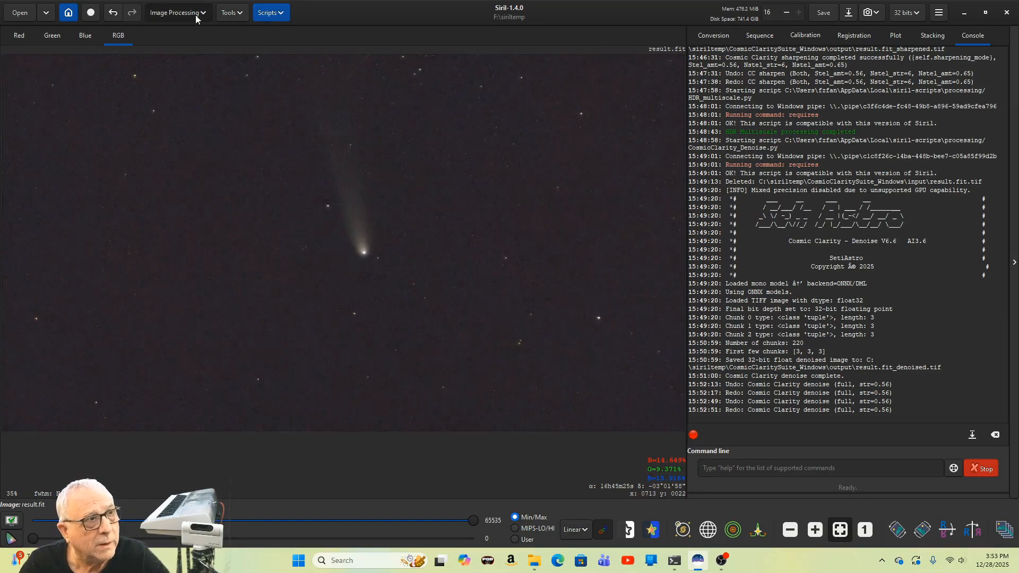
left_click(143, 40)
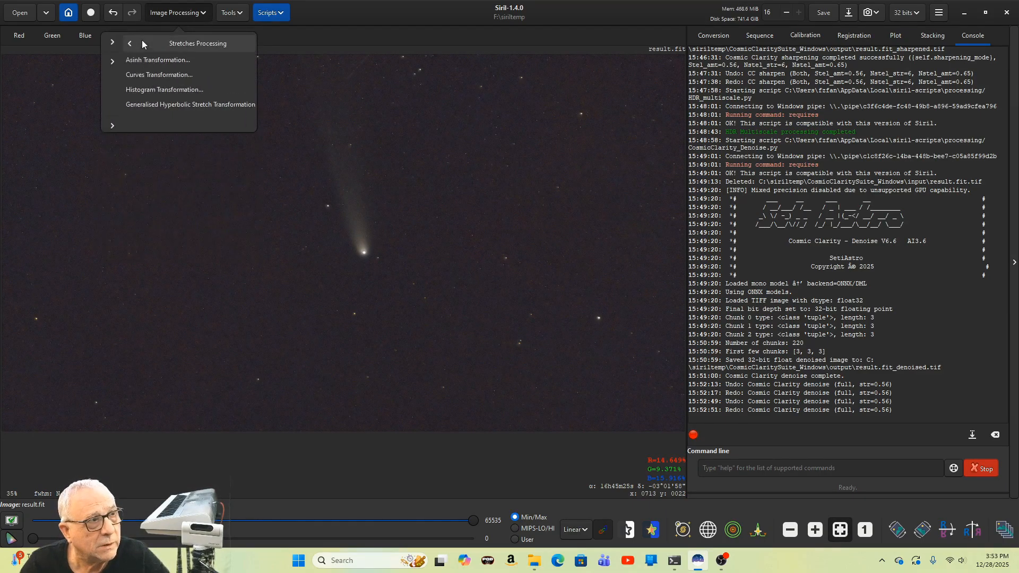
left_click(130, 75)
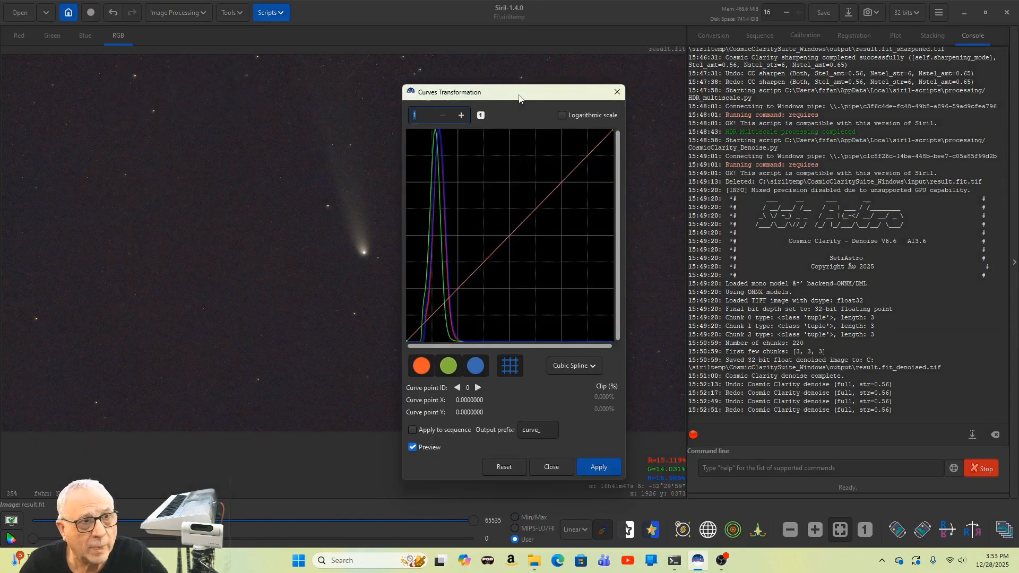
left_click_drag(532, 91, 858, 74)
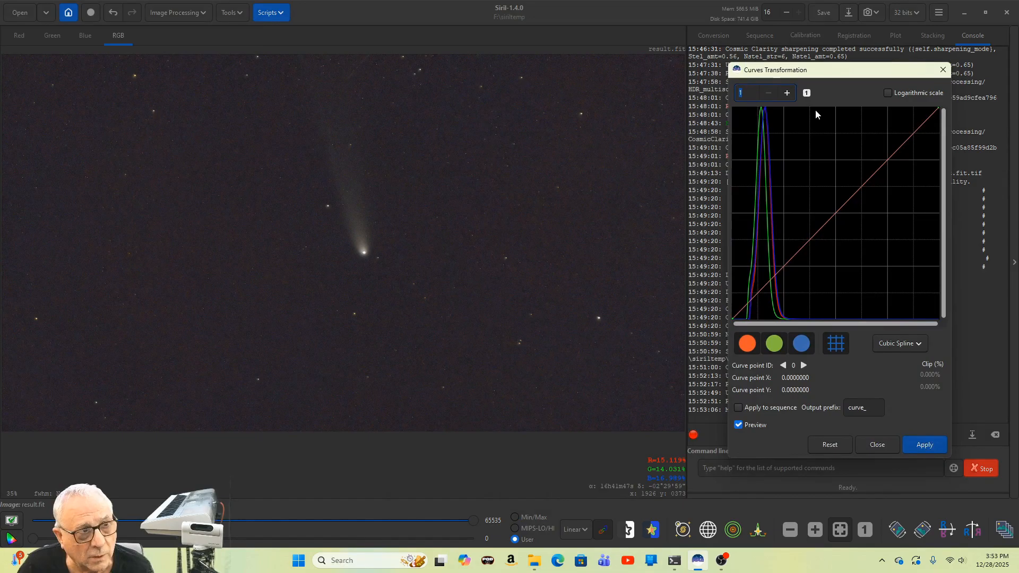
left_click(890, 159)
left_click(836, 214)
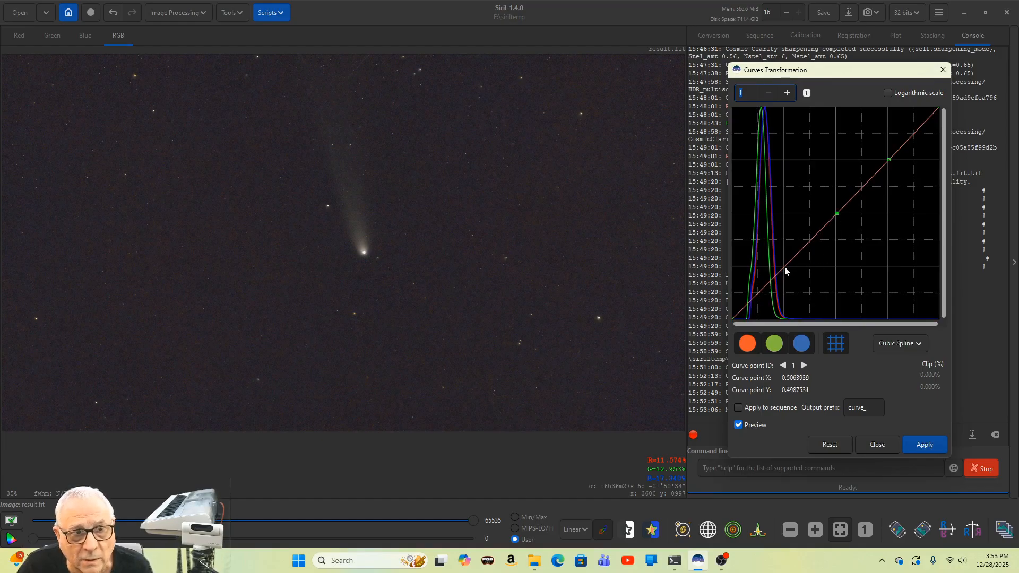
left_click(784, 266)
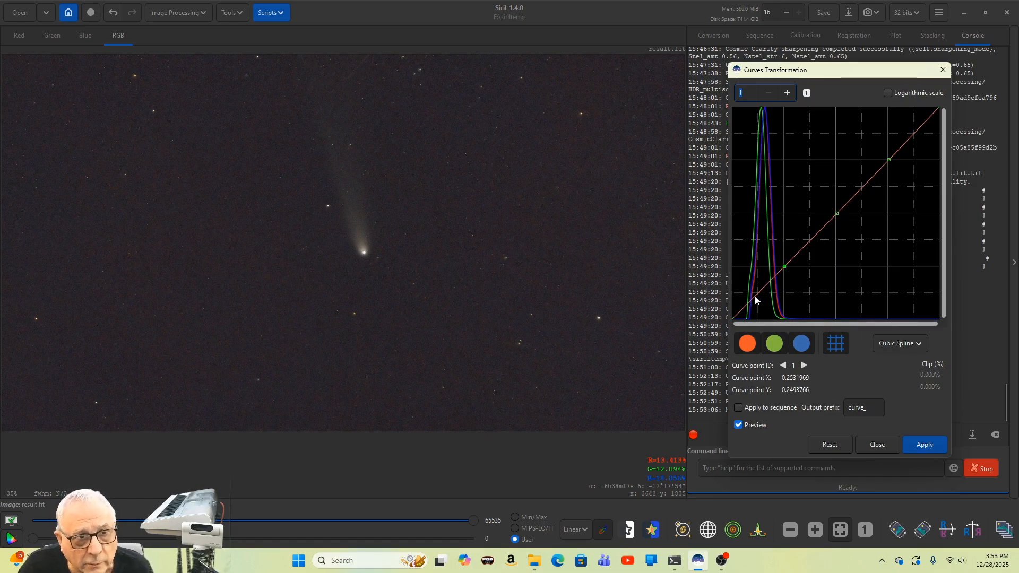
Add a shadow point to the curve, lower it to about X 0.136, Y 0.050, and check the comet's head up close
left_click_drag(756, 296, 762, 313)
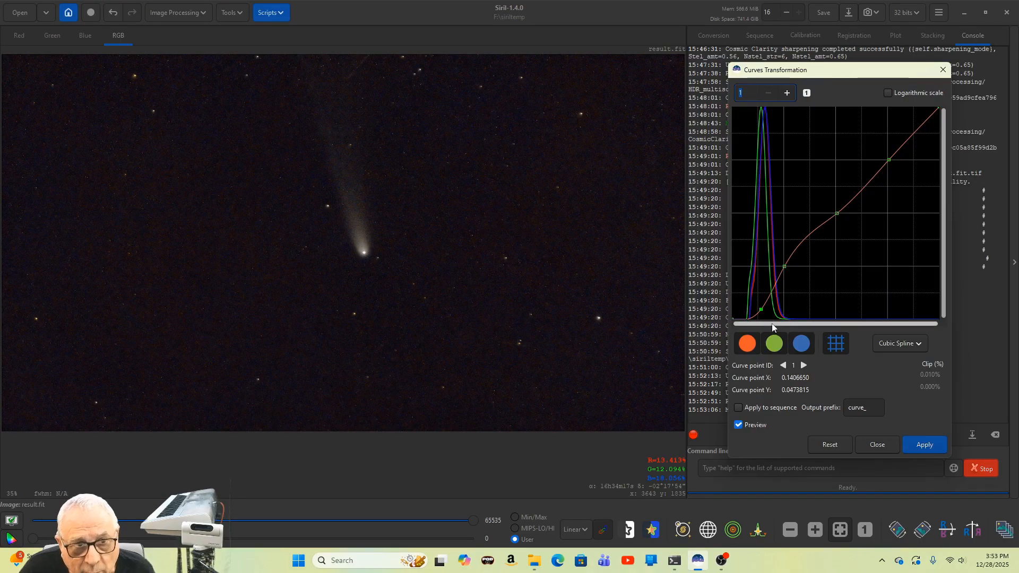
left_click_drag(761, 311, 760, 310)
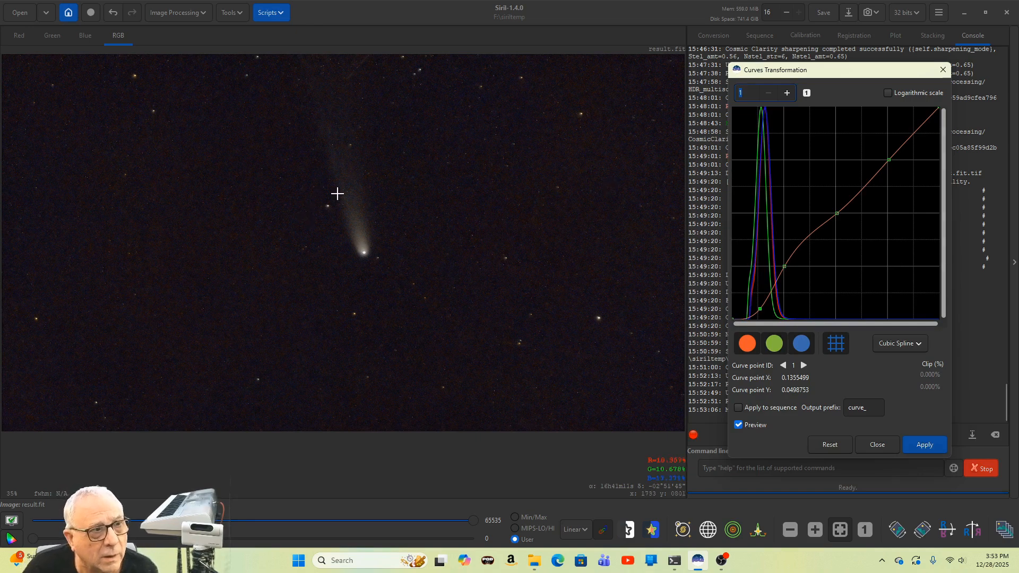
scroll(336, 193, "up", 2)
scroll(444, 298, "up", 1)
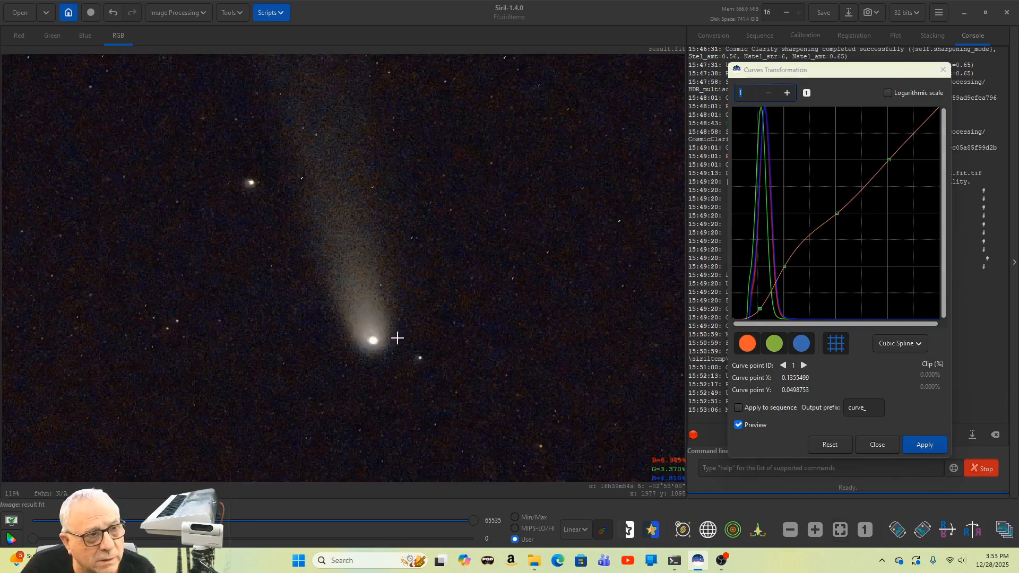
left_click_drag(399, 362, 403, 347)
left_click(480, 389)
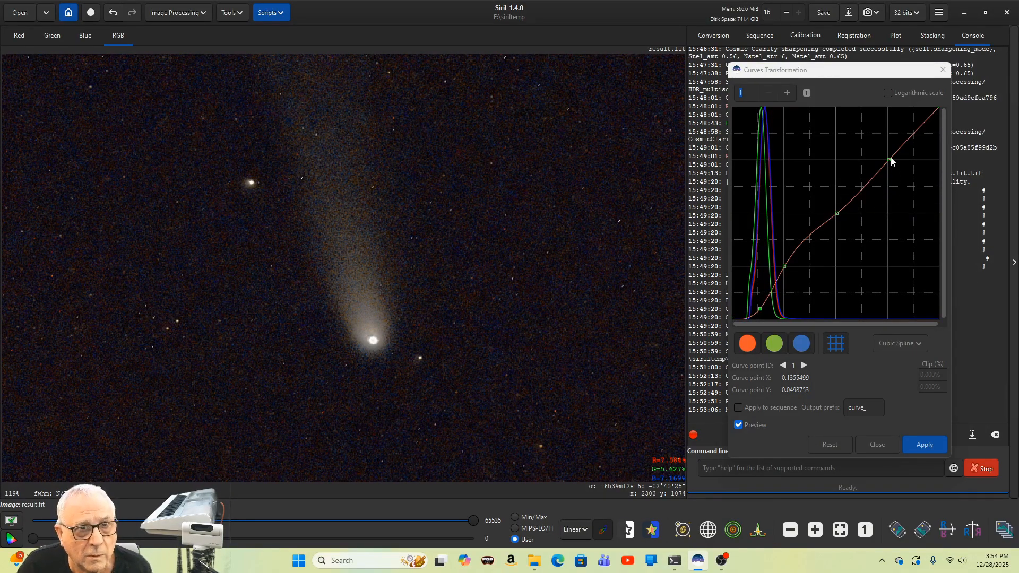
Raise the curve's highlight point to about X 0.734, Y 0.776, apply the transformation and close it
mouse_move(893, 166)
left_mouse_down()
mouse_move(896, 174)
mouse_move(888, 160)
left_mouse_up()
mouse_move(888, 166)
left_mouse_down()
mouse_move(895, 175)
mouse_move(878, 152)
left_mouse_up()
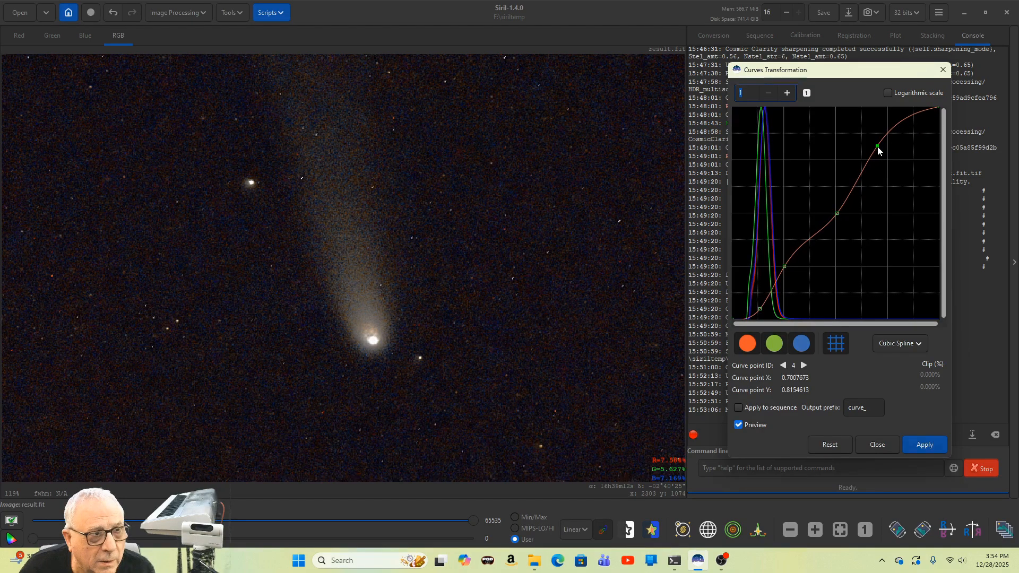
left_click_drag(877, 147, 883, 161)
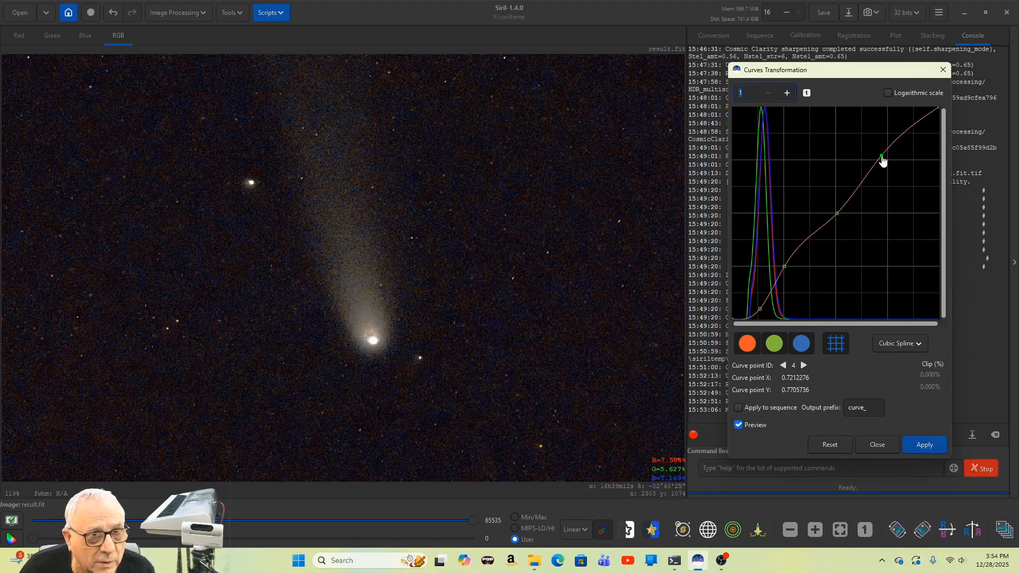
left_click_drag(882, 159, 885, 159)
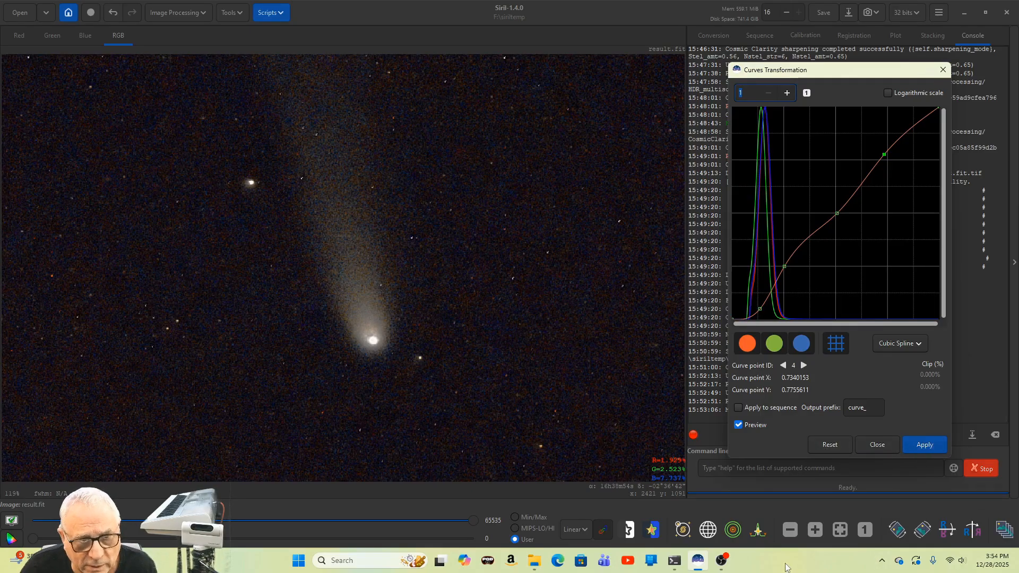
left_click(841, 533)
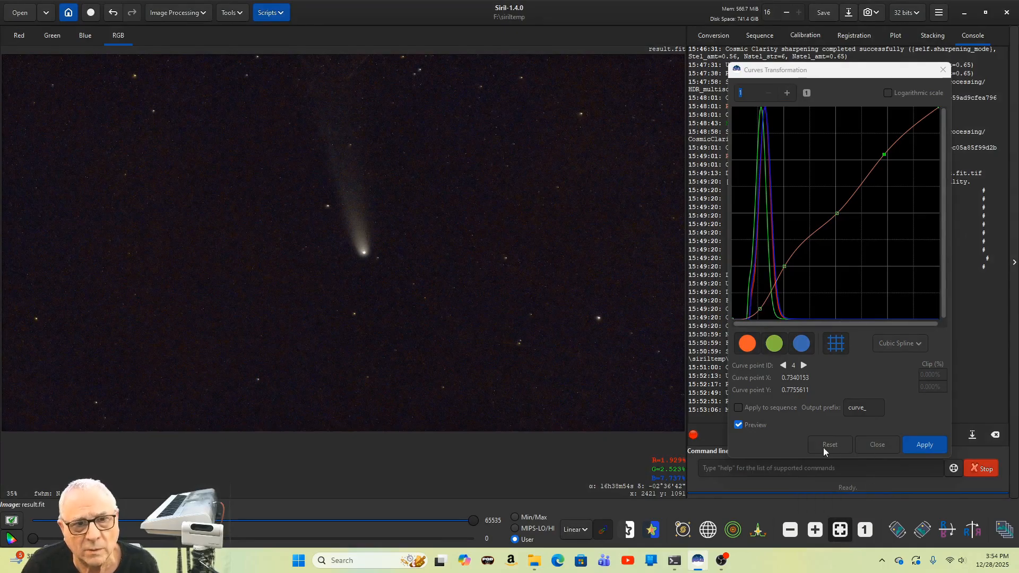
left_click(925, 448)
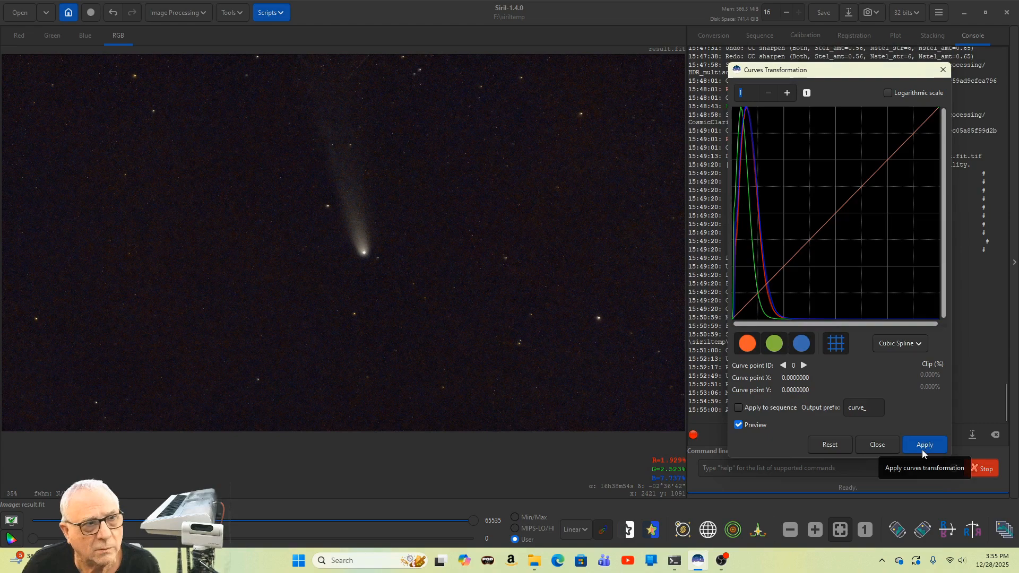
left_click(877, 444)
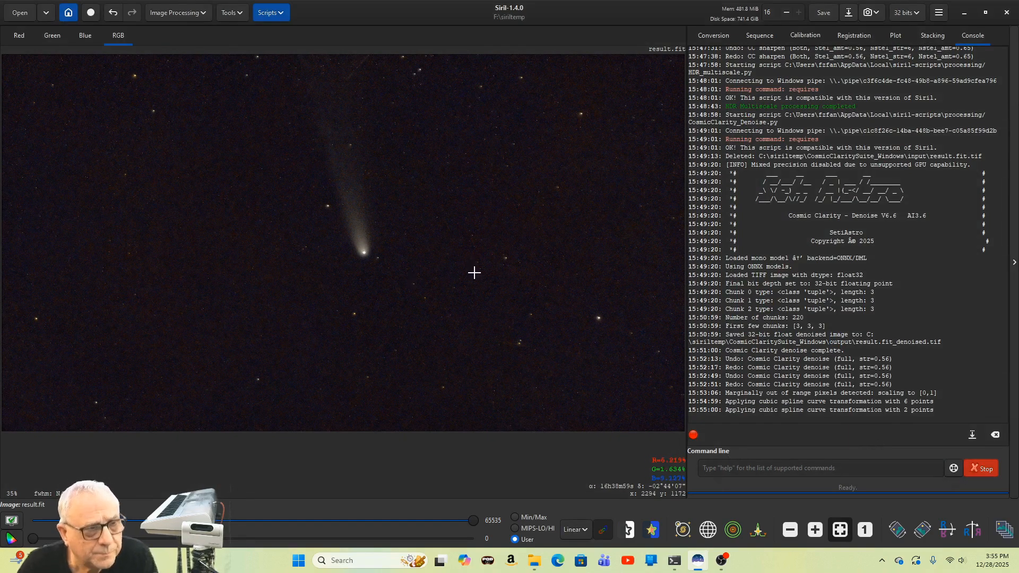
Apply a second Curves Transformation with a midpoint anchor and the quarter point lowered to about X 0.274, Y 0.239
left_click(189, 13)
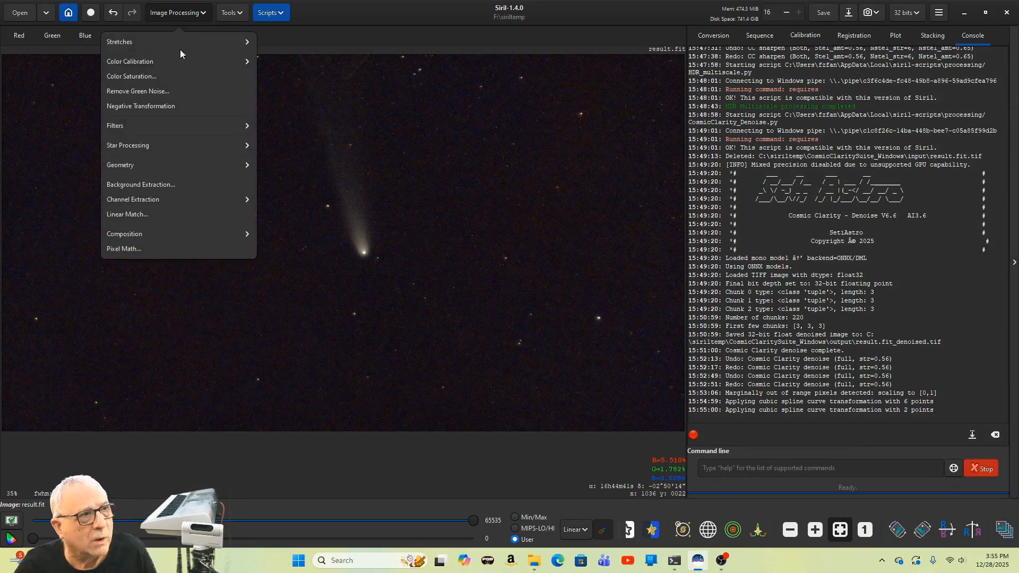
left_click(177, 43)
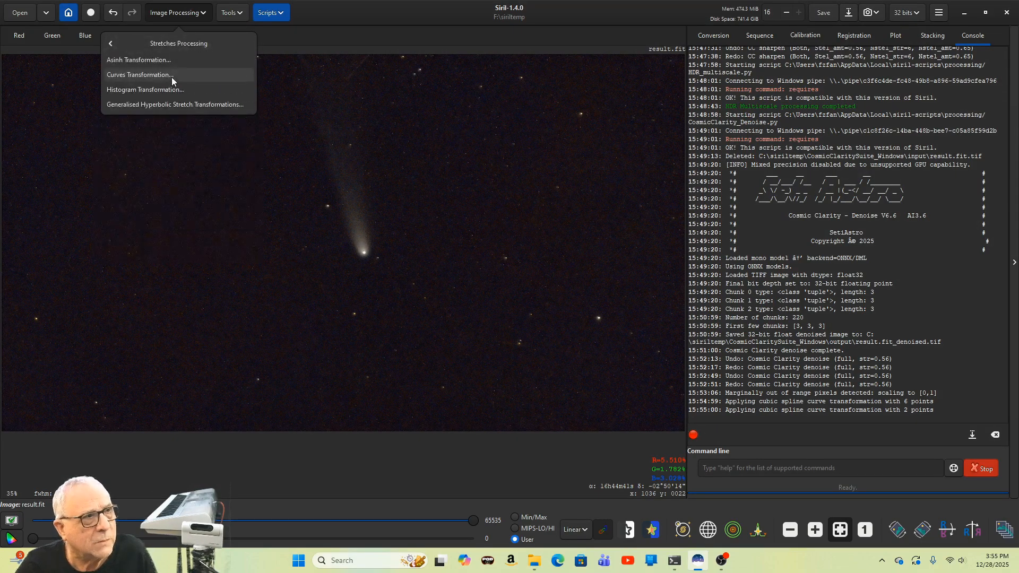
left_click(171, 75)
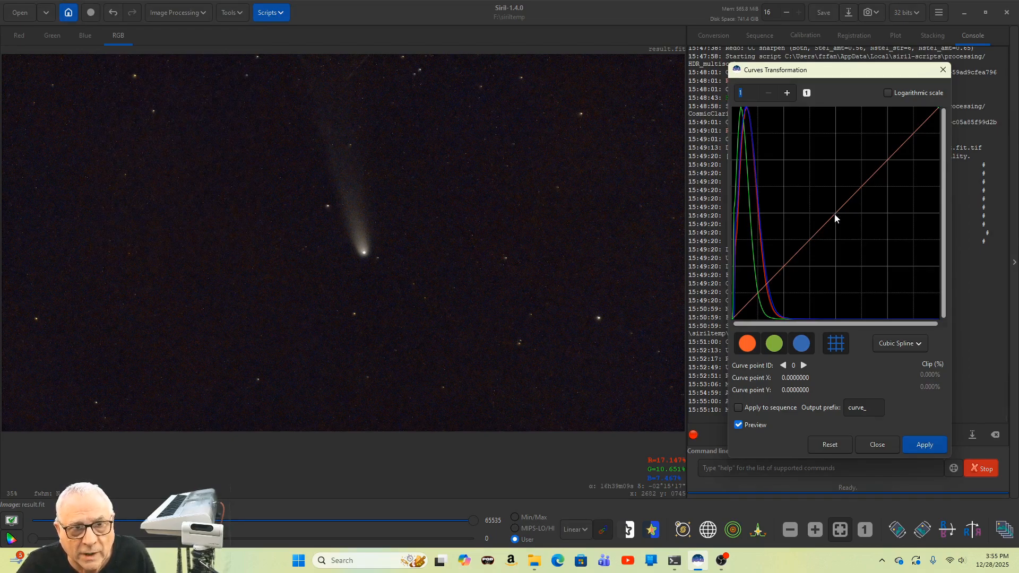
left_click(836, 212)
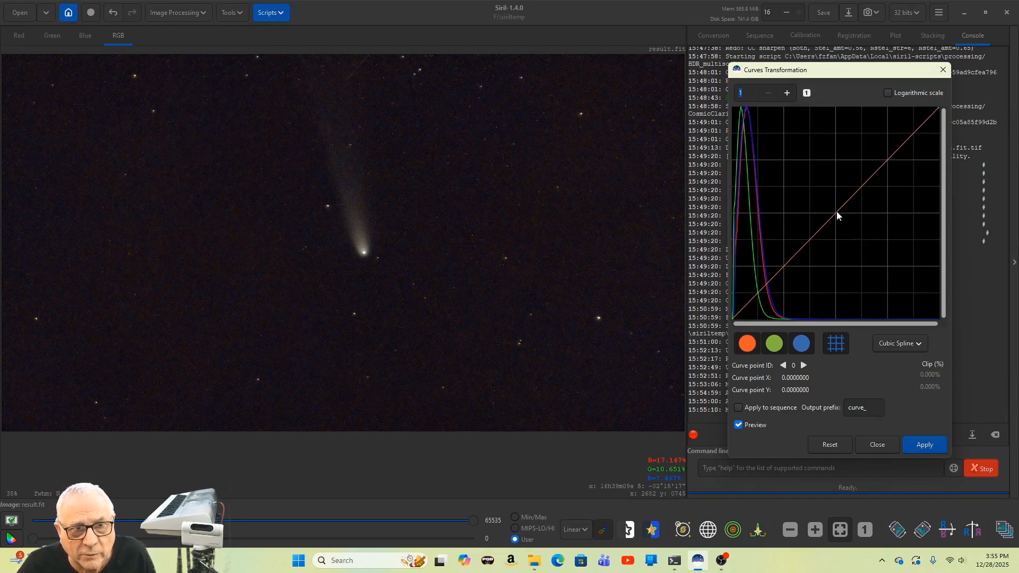
left_click(784, 266)
left_click_drag(785, 270, 790, 273)
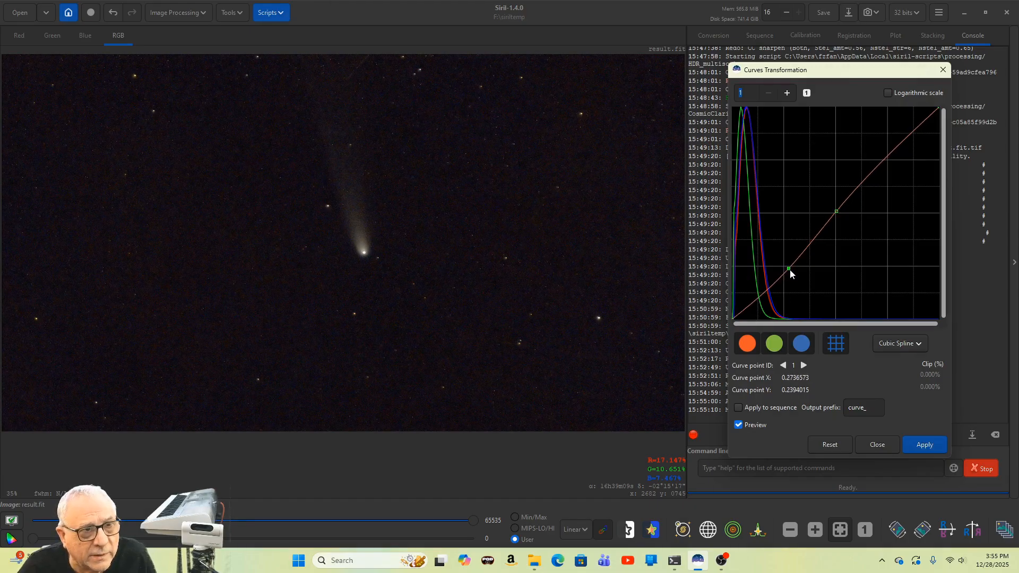
left_click(927, 448)
left_click(889, 445)
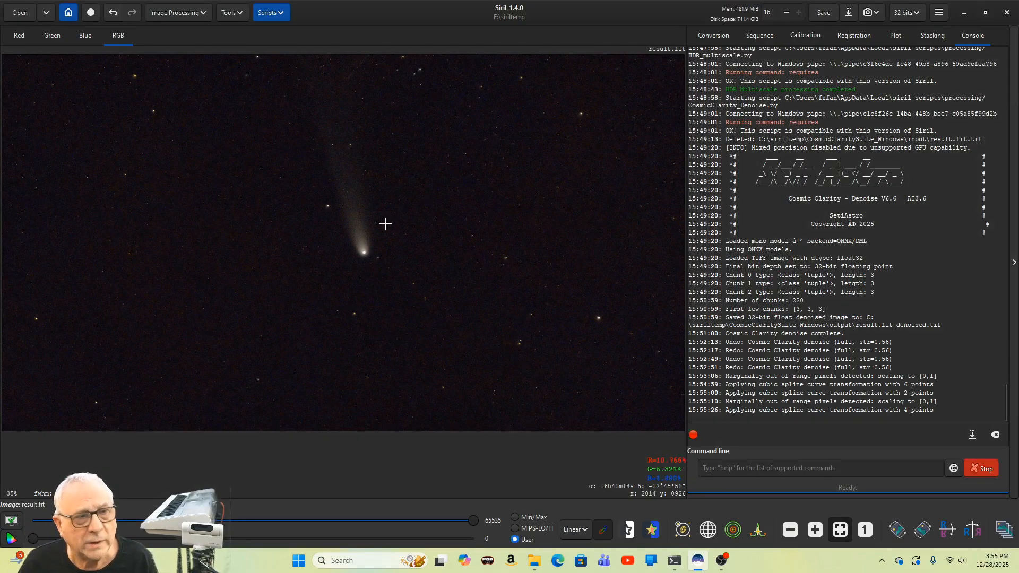
Save a snapshot of the processed comet image as a unique file
left_click(872, 12)
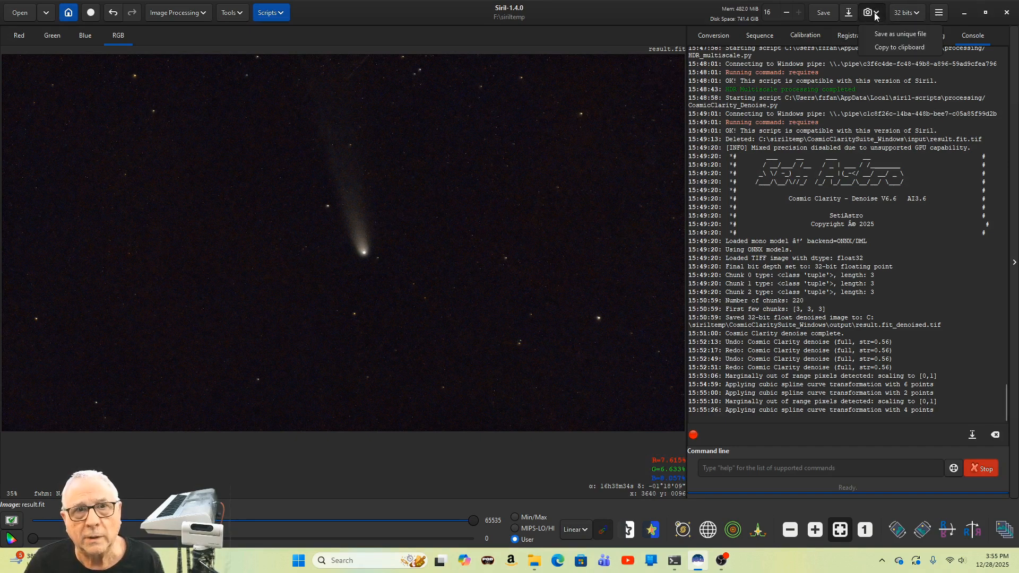
left_click(887, 32)
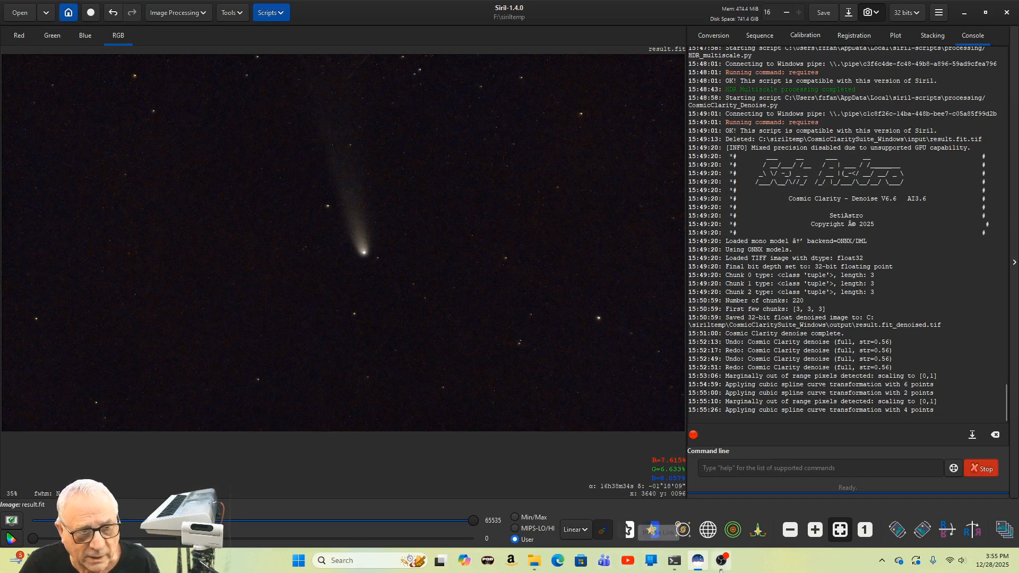
Show the object names on the comet image and save the annotated view as a unique snapshot file
mouse_move(698, 561)
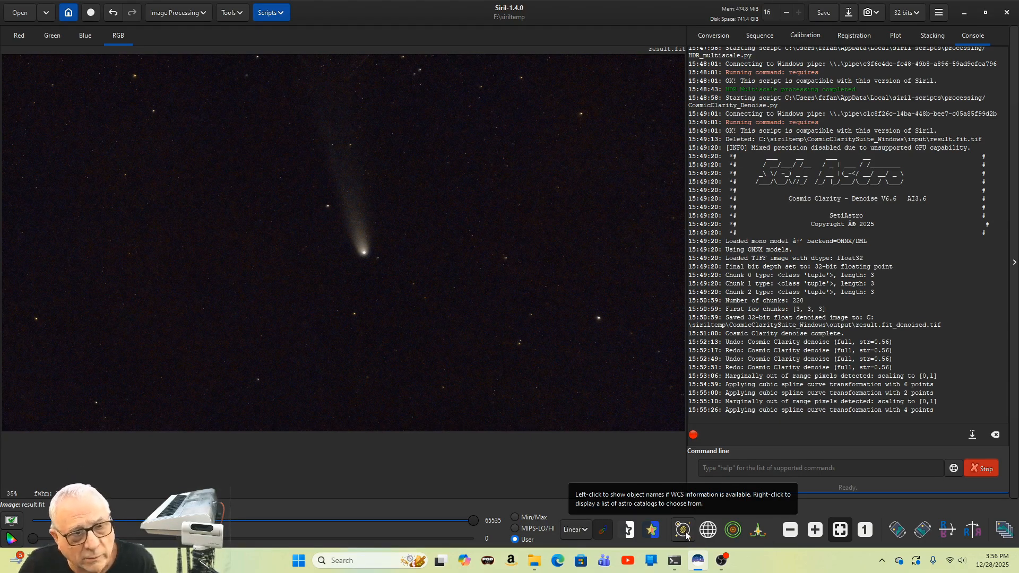
left_click(685, 534)
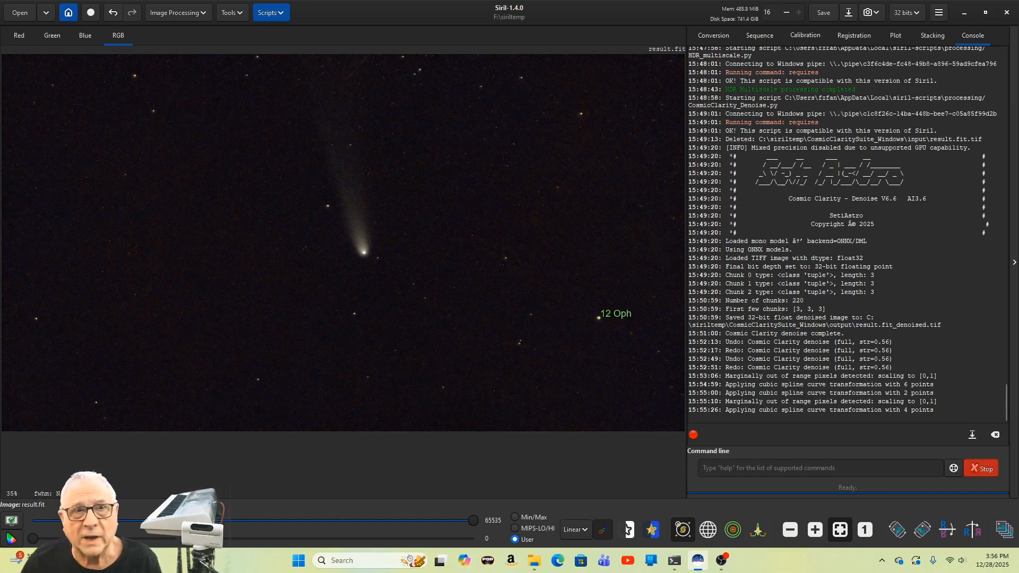
left_click(876, 15)
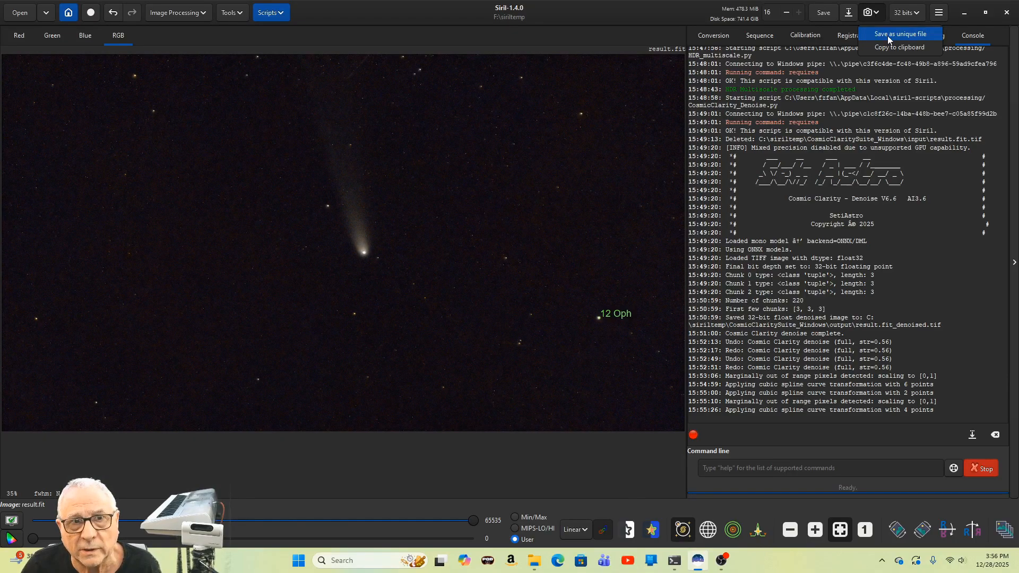
left_click(889, 39)
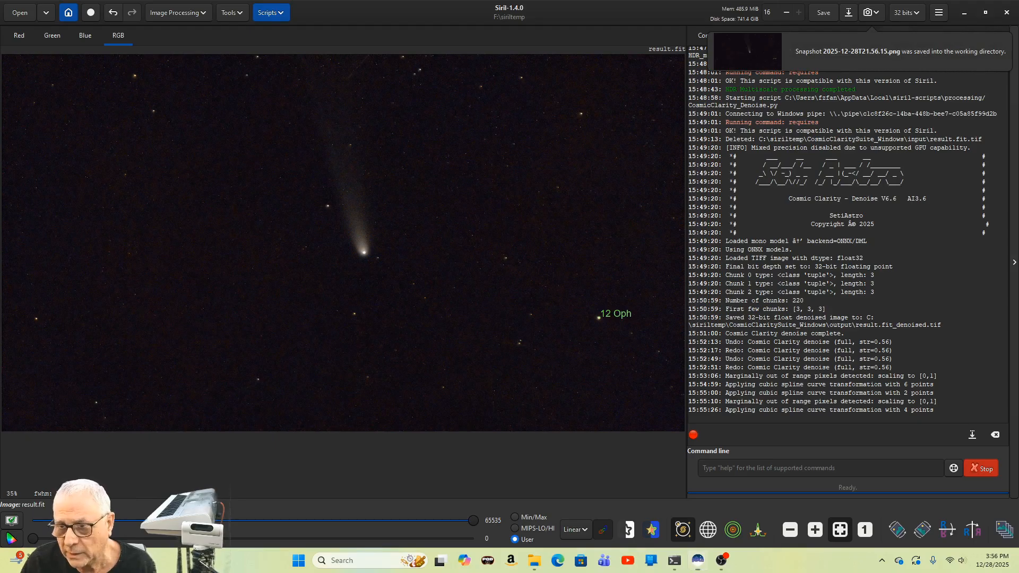
Switch to File Explorer and open the earlier snapshot 2025-12-28T21.55.36.png from the siriltemp folder in a maximized Photos window
left_click(534, 560)
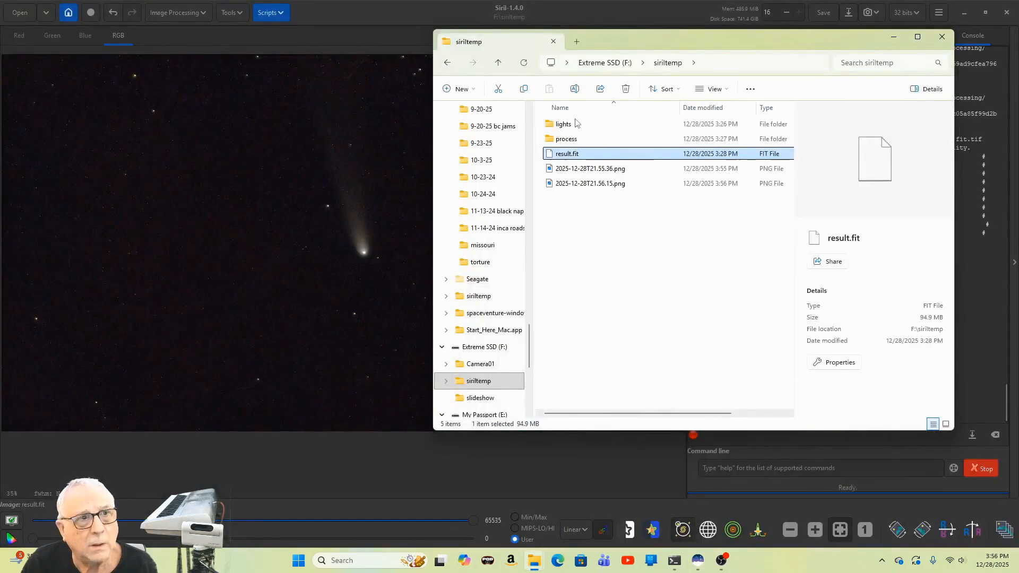
left_click(611, 168)
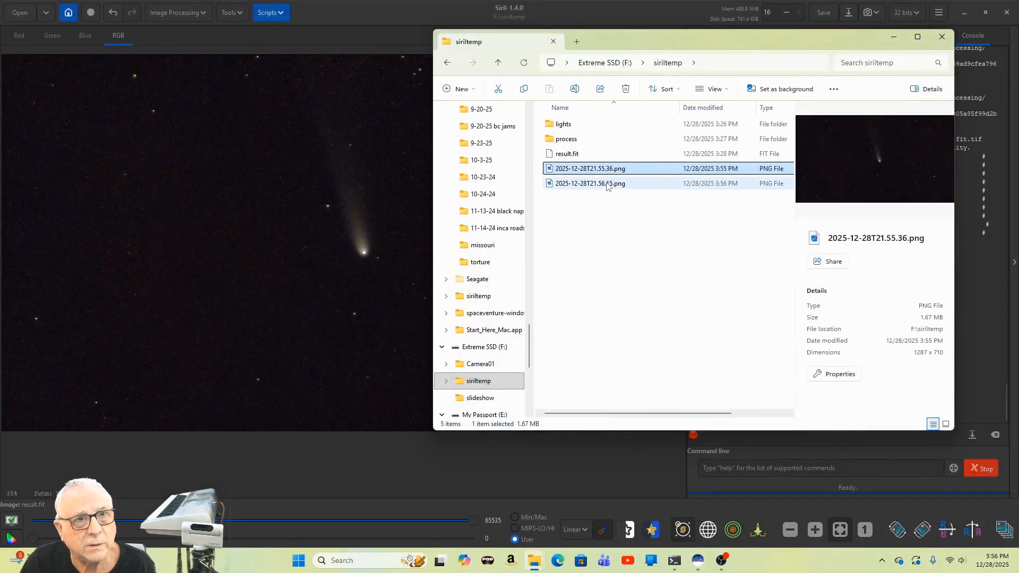
left_click(608, 185)
left_click(608, 170)
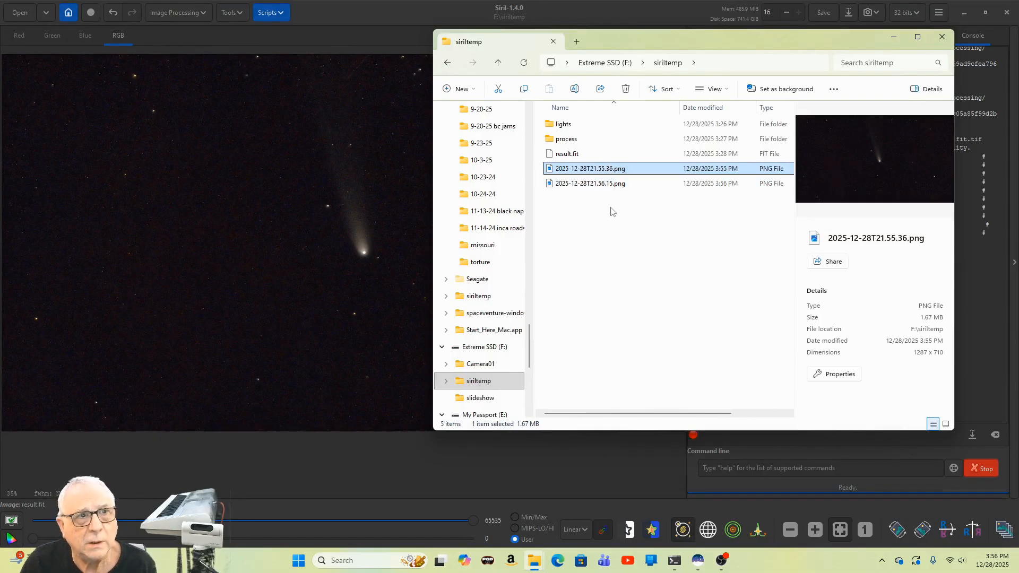
double_click(608, 170)
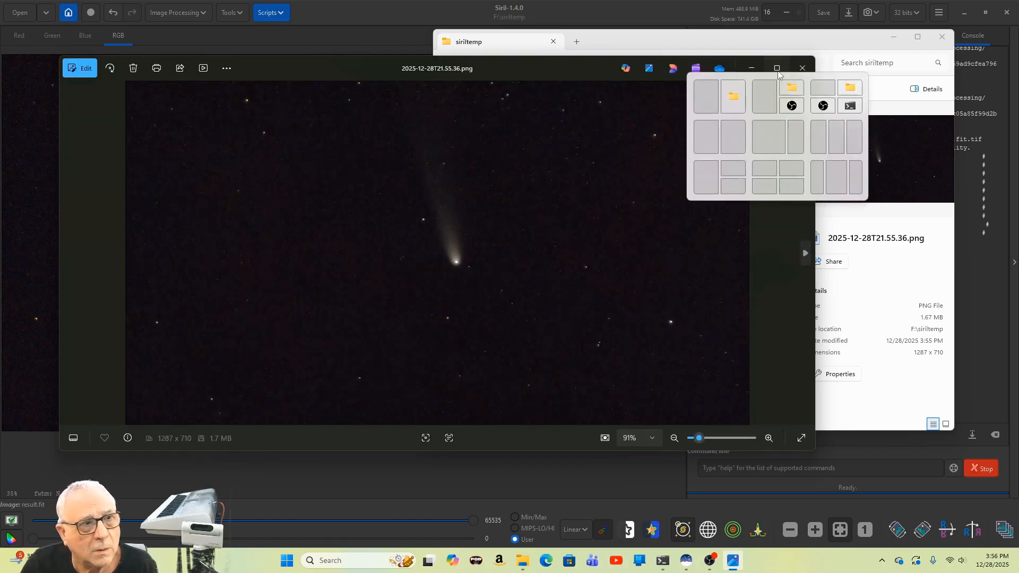
left_click(777, 69)
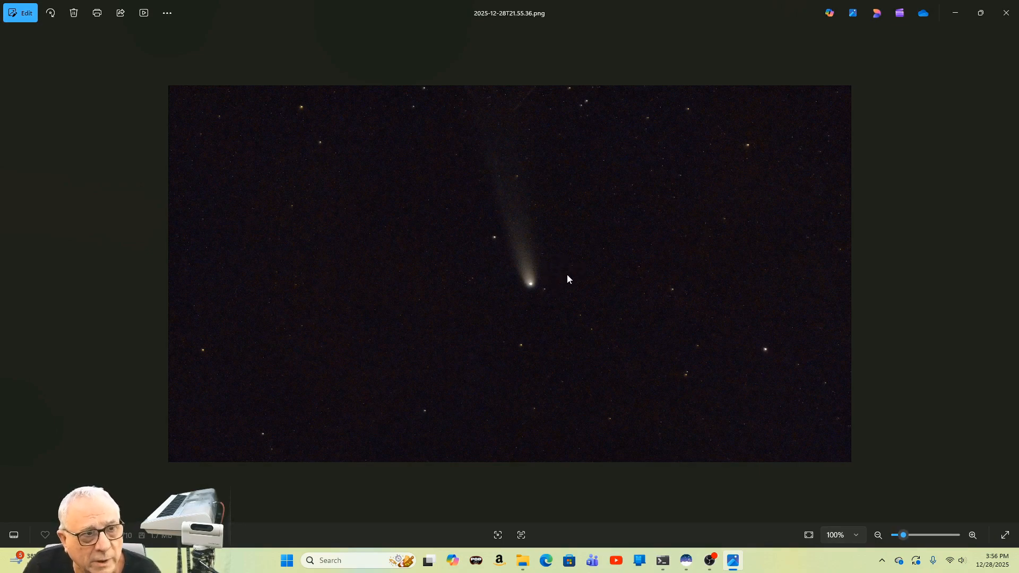
Examine the comet's head and tail up close in the snapshot, and restore the viewer to a smaller window
scroll(565, 273, "up", 5)
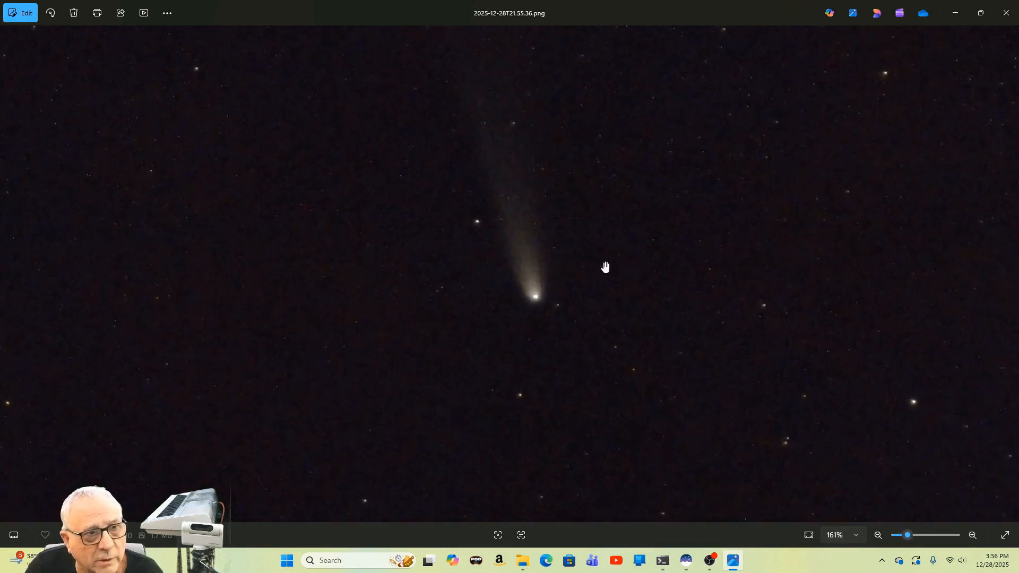
scroll(590, 264, "up", 2)
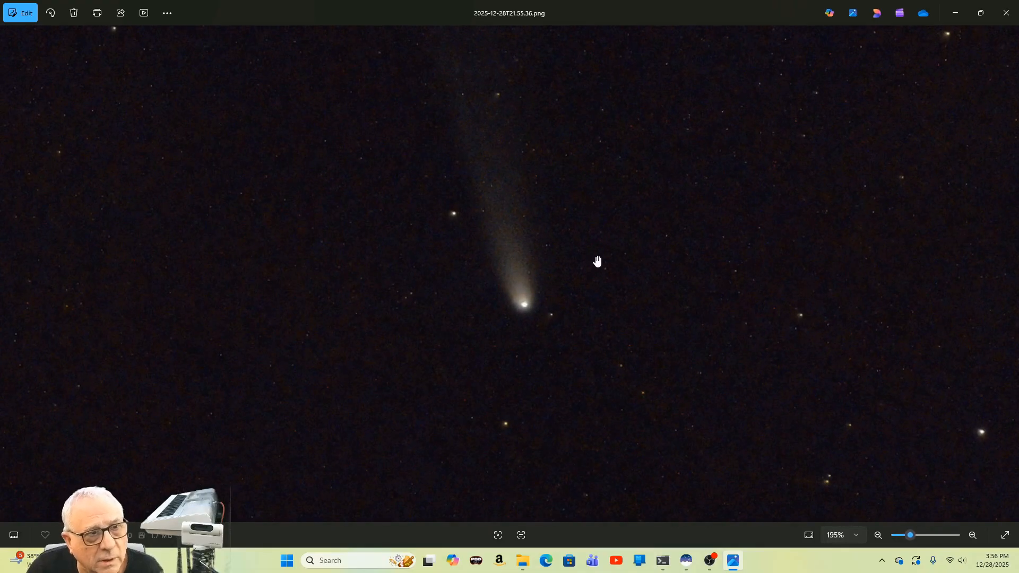
left_click_drag(613, 231, 603, 289)
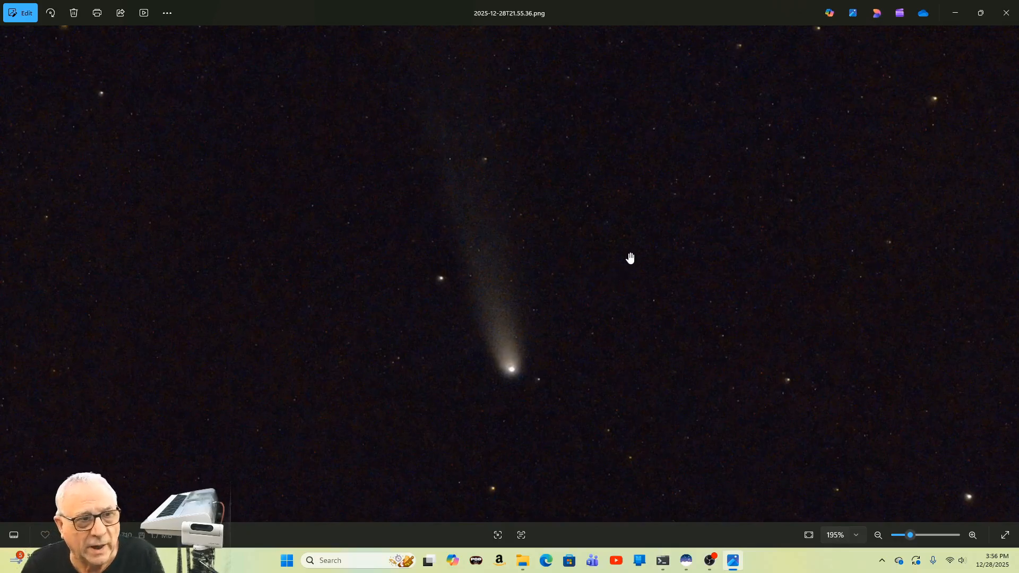
scroll(630, 258, "down", 3)
scroll(715, 205, "up", 1)
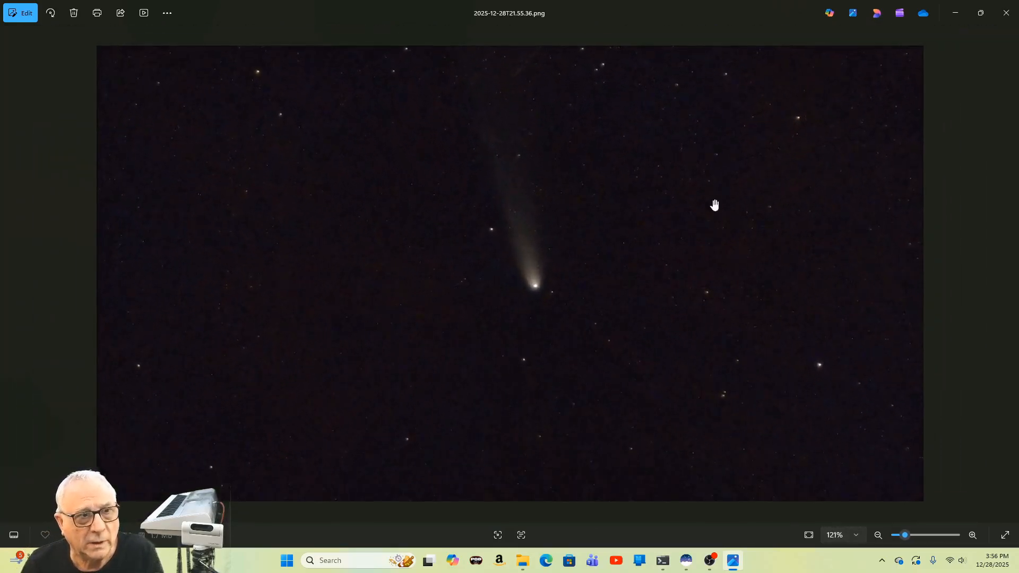
scroll(714, 204, "up", 1)
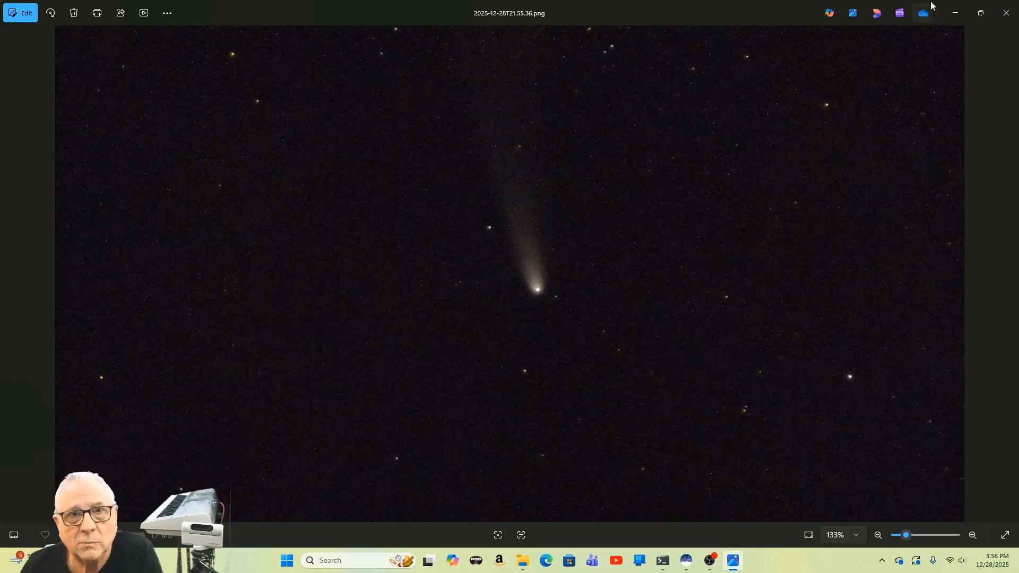
left_click(980, 14)
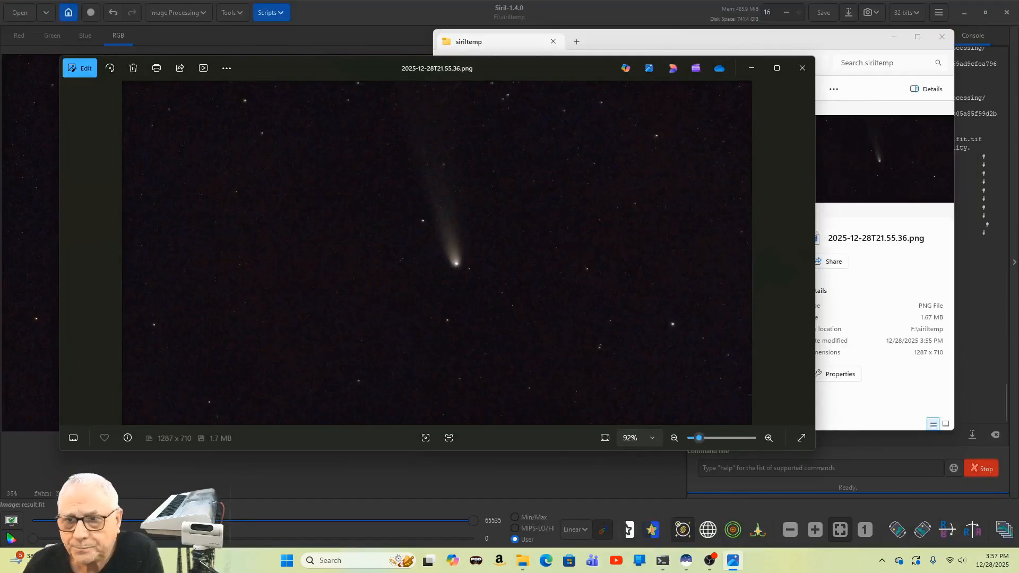
Open stacked.jpg from the DWARF_RAW comet folder, maximize it and examine the comet's head and tail up close
left_click(890, 416)
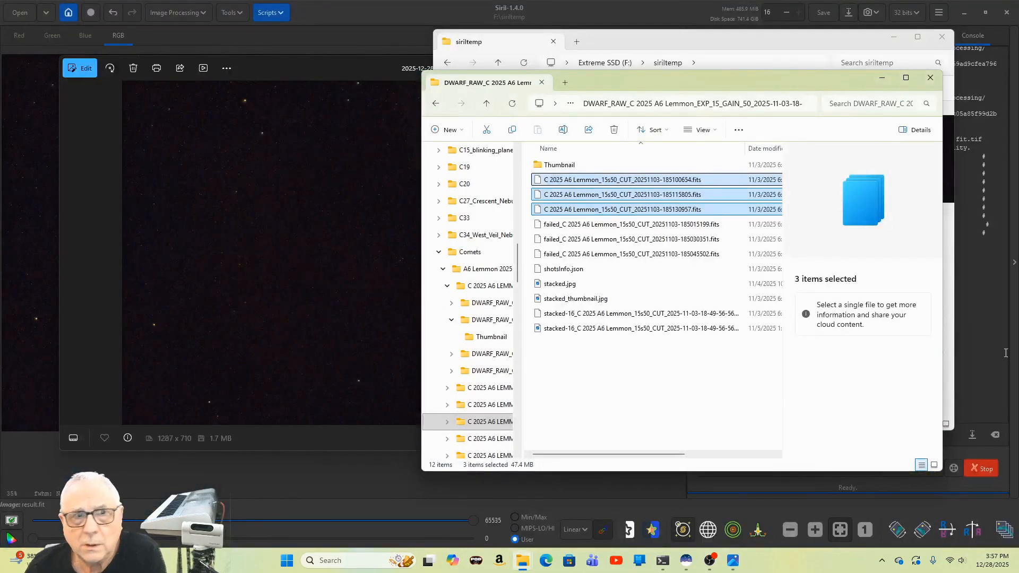
left_click(562, 285)
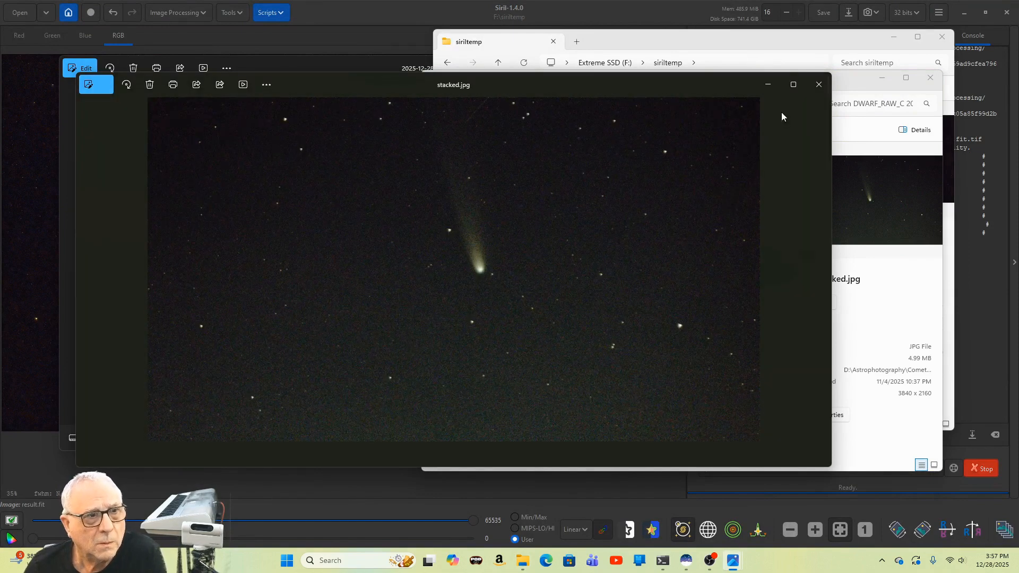
left_click(794, 86)
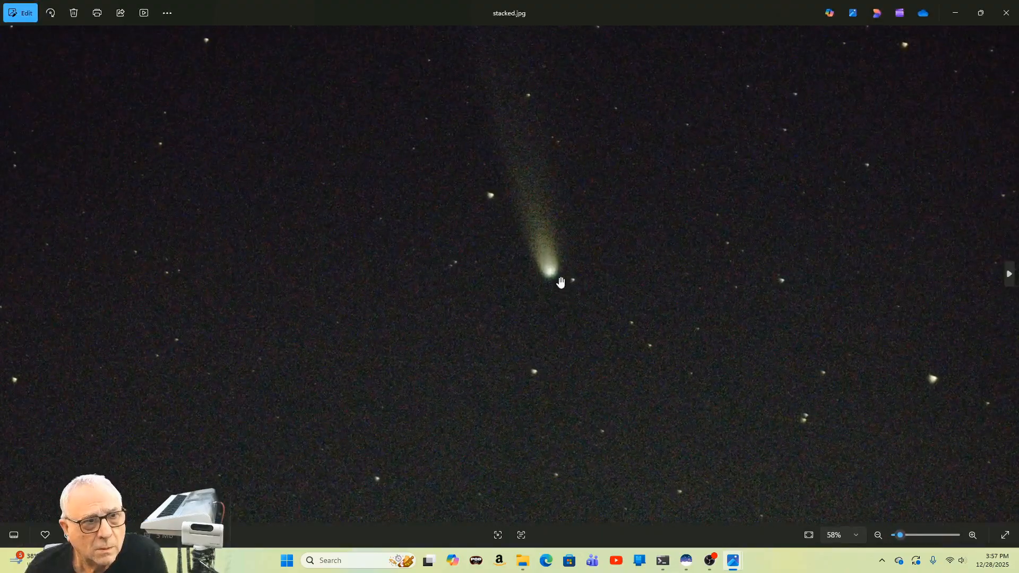
scroll(560, 281, "up", 1)
left_click_drag(568, 289, 563, 348)
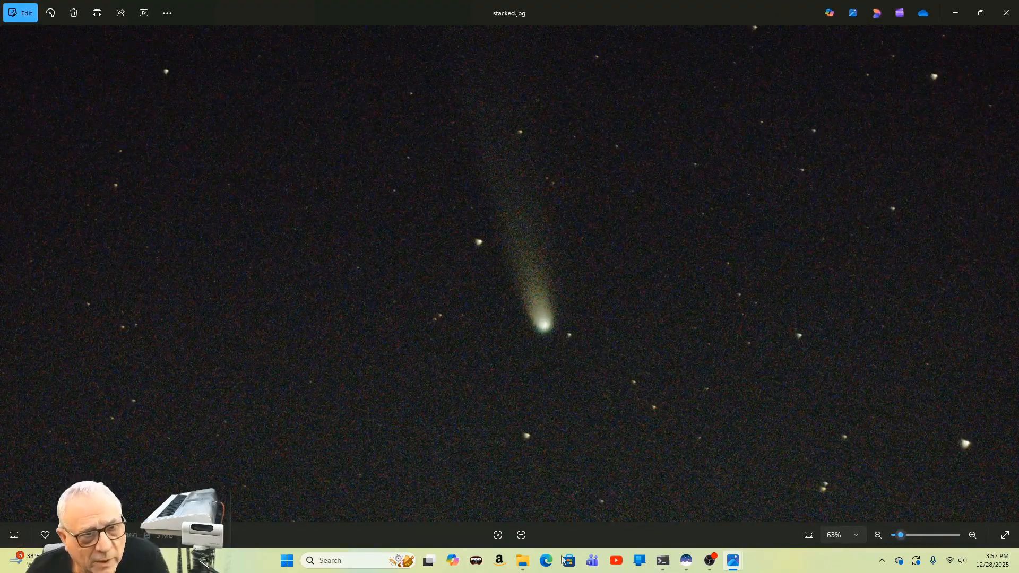
Bring the processed snapshot back in front, maximized and enlarged with the comet centred, to match the view of stacked.jpg
mouse_move(740, 563)
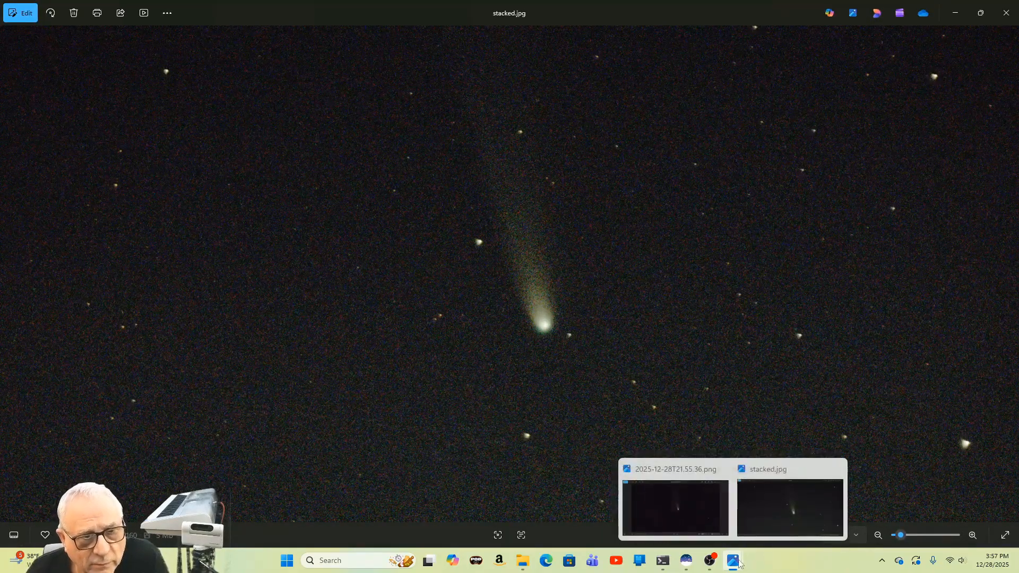
left_click(649, 496)
scroll(500, 289, "up", 5)
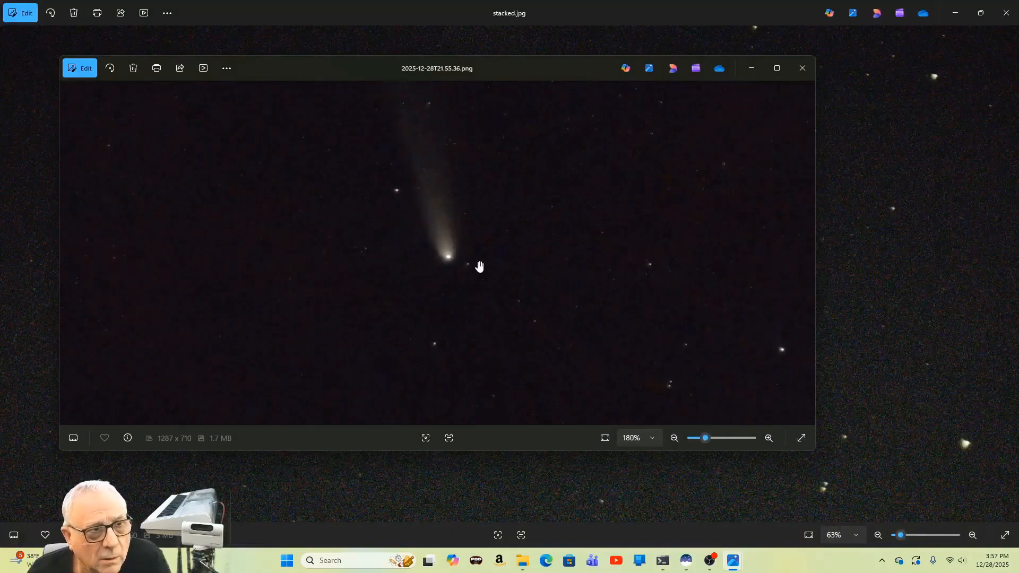
left_click(776, 67)
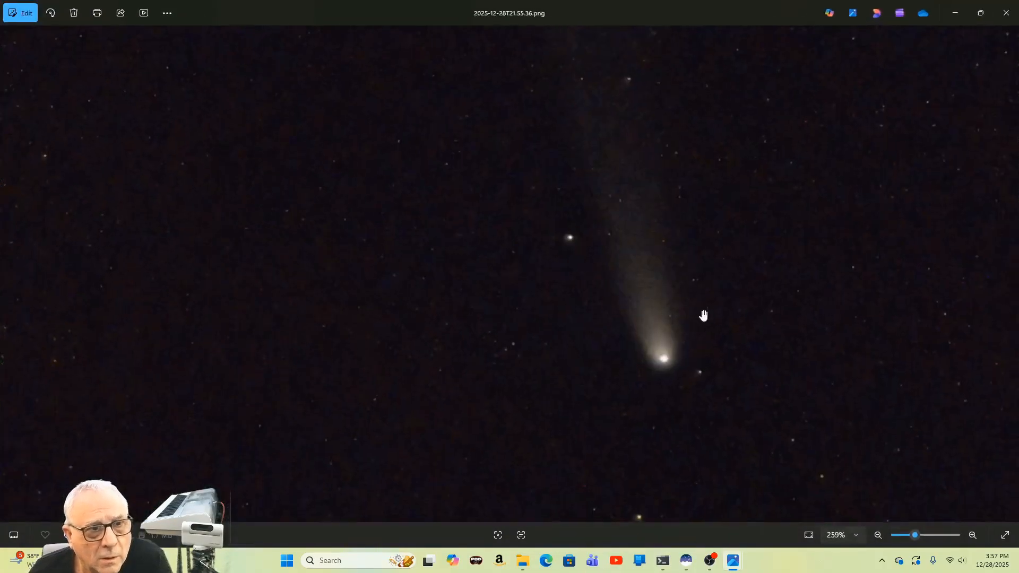
left_click_drag(724, 381, 620, 363)
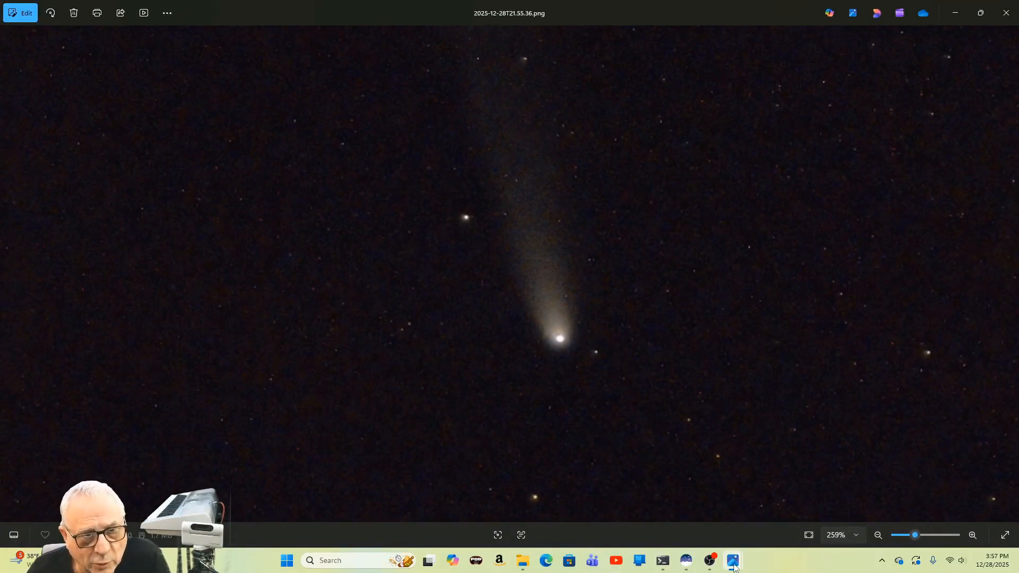
Compare stacked.jpg with the processed snapshot, inspecting the snapshot's comet head and its full frame
mouse_move(734, 566)
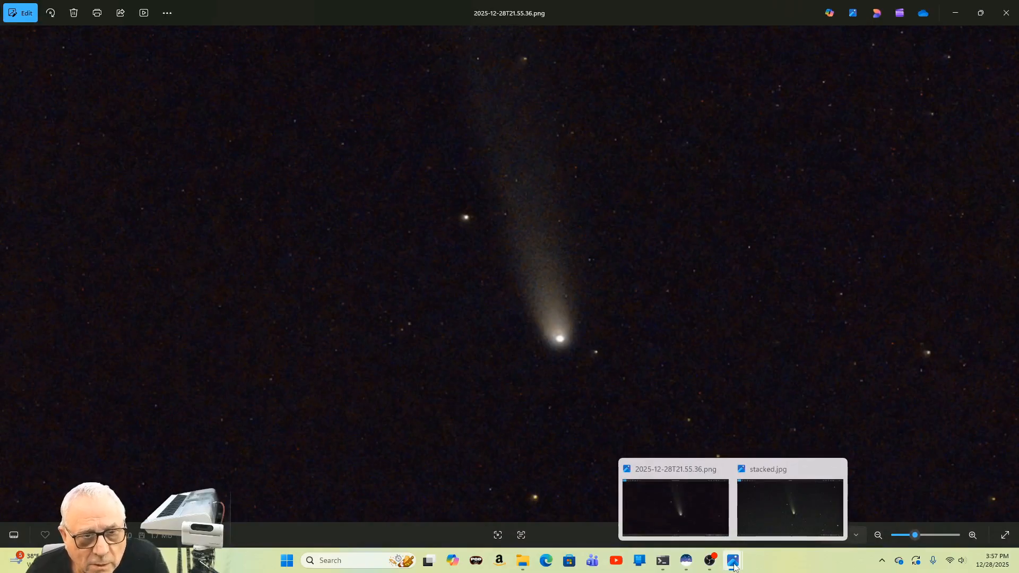
left_click(788, 492)
mouse_move(735, 569)
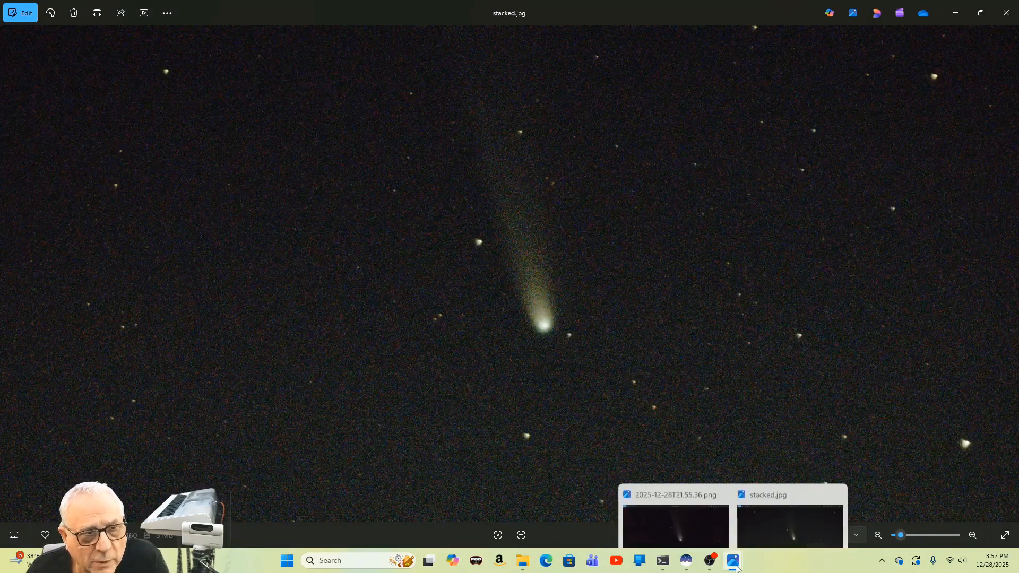
mouse_move(684, 517)
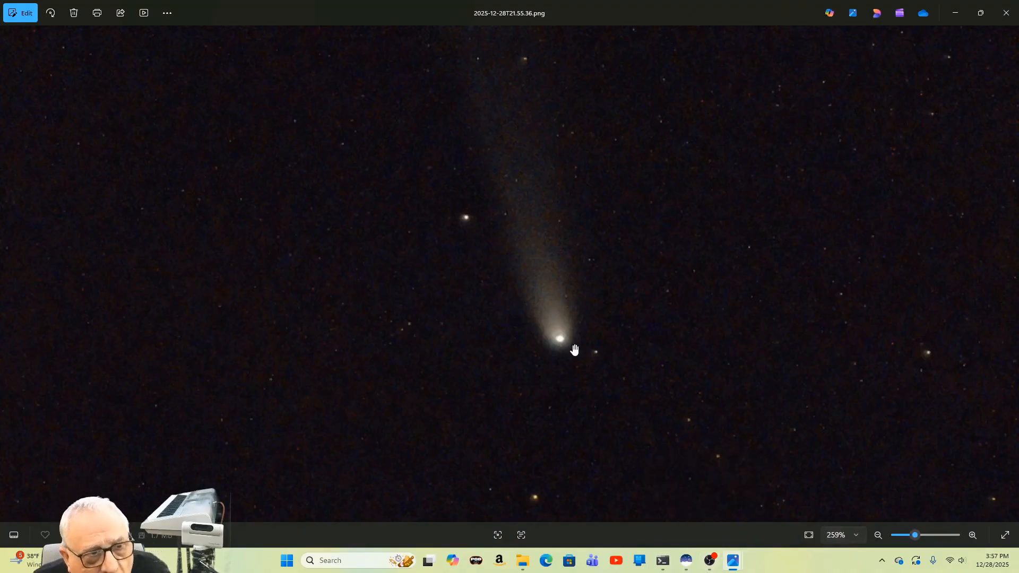
scroll(576, 349, "up", 3)
scroll(577, 349, "down", 3)
scroll(577, 348, "down", 4)
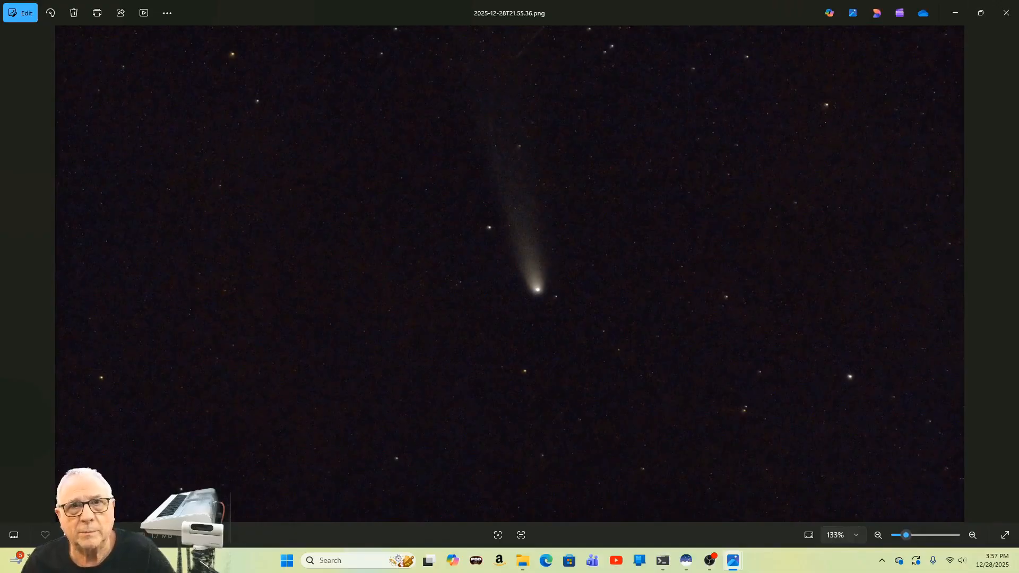
Close both comet images and minimize the two folder windows to return to Siril, keeping it open
left_click(1002, 17)
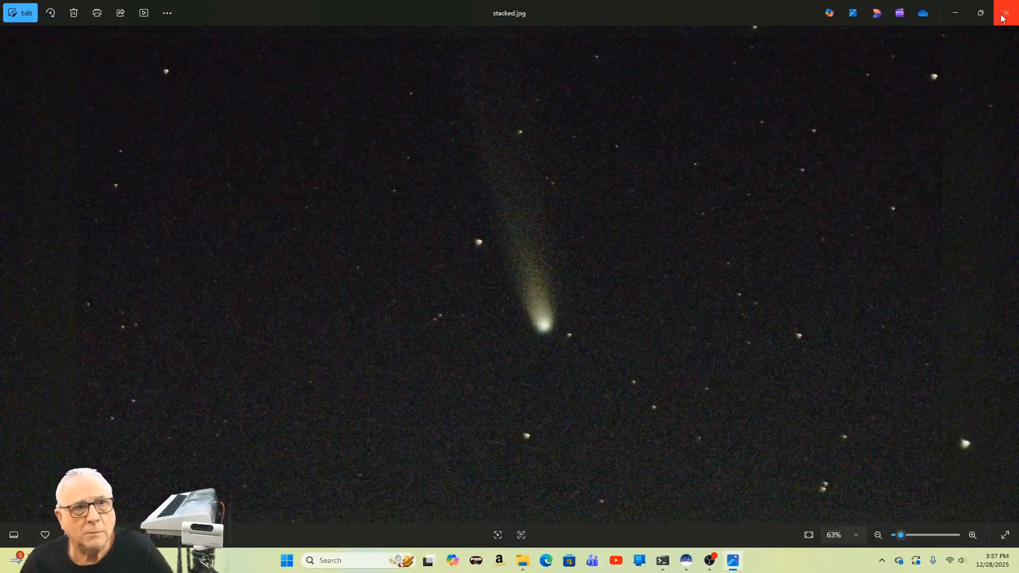
left_click(1001, 18)
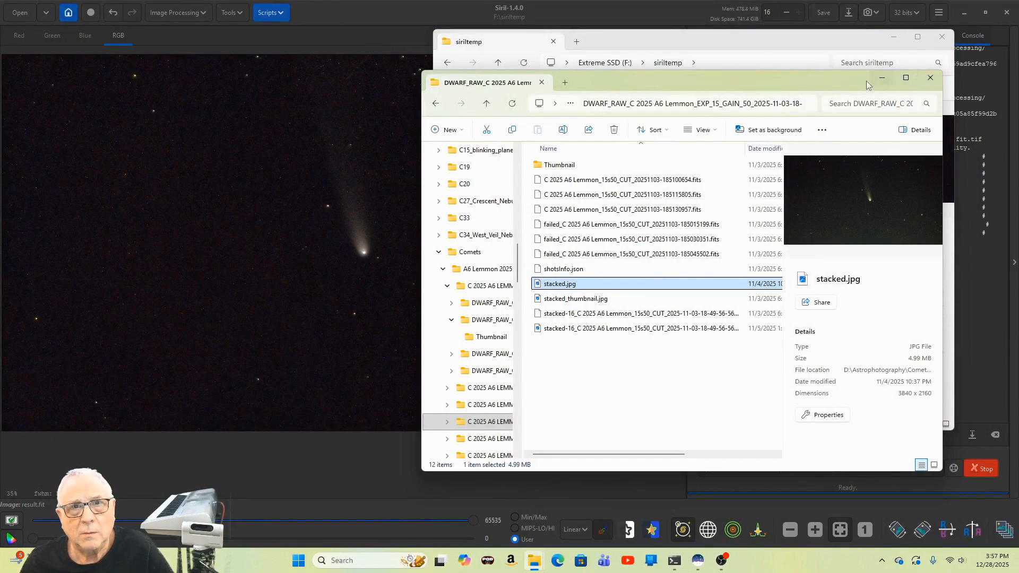
left_click(881, 79)
left_click(893, 37)
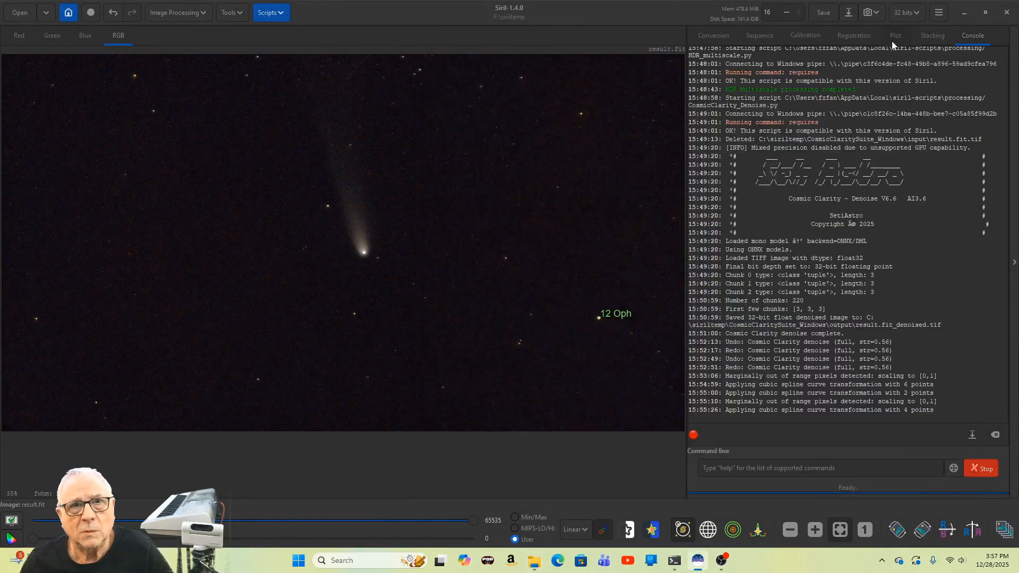
left_click(1007, 11)
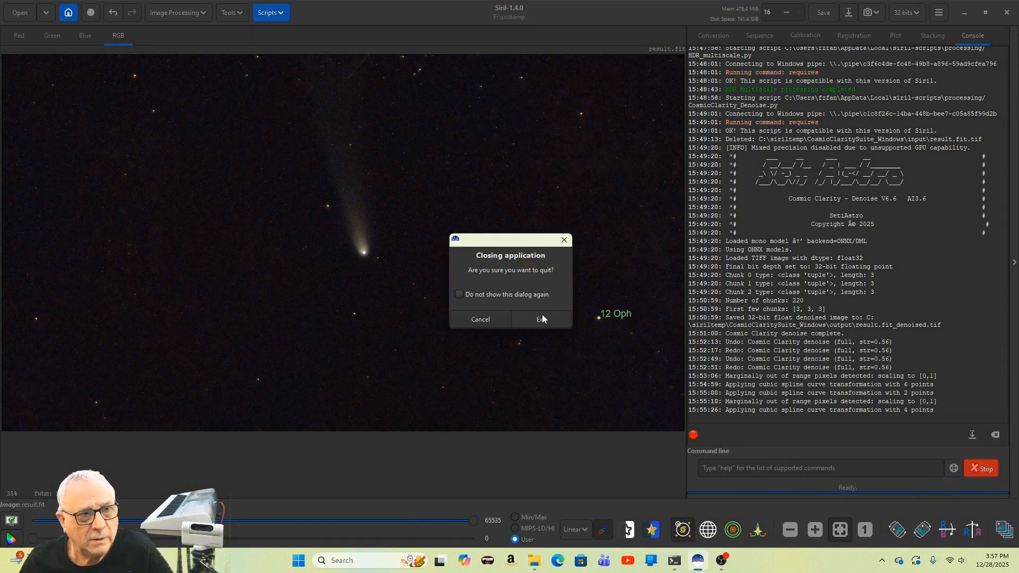
left_click(482, 321)
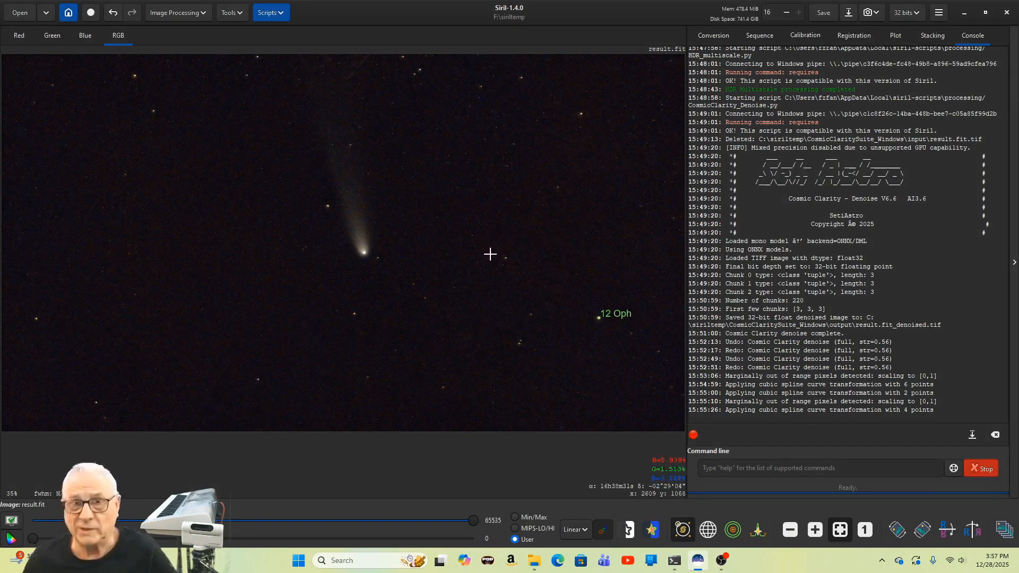